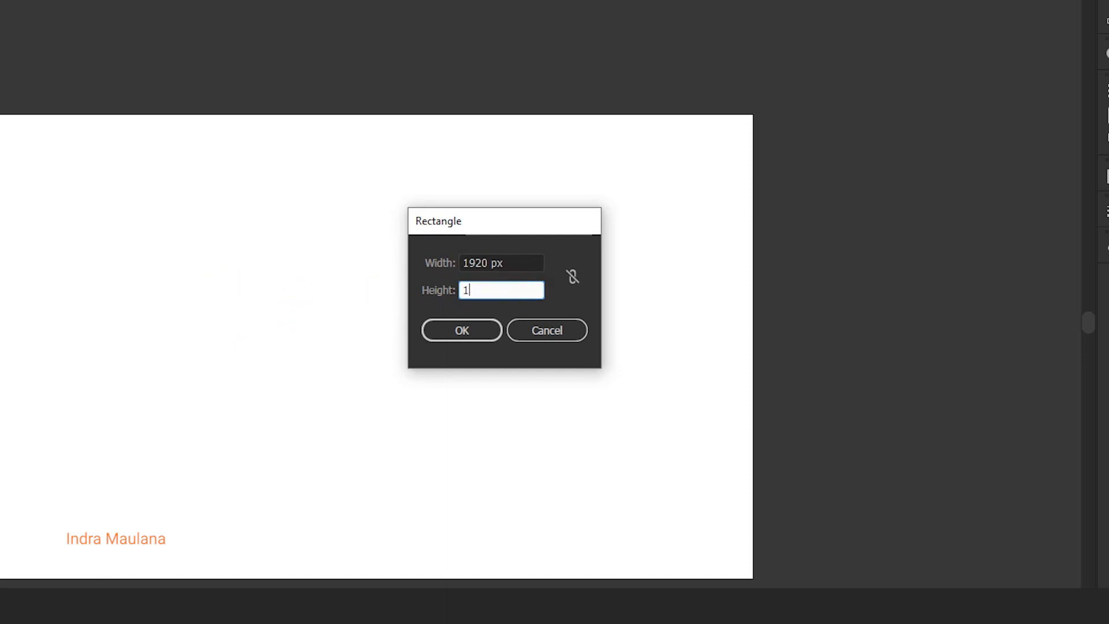
Create a 1920 × 1080 px rectangle and centre it horizontally and vertically on the artboard
key(Return)
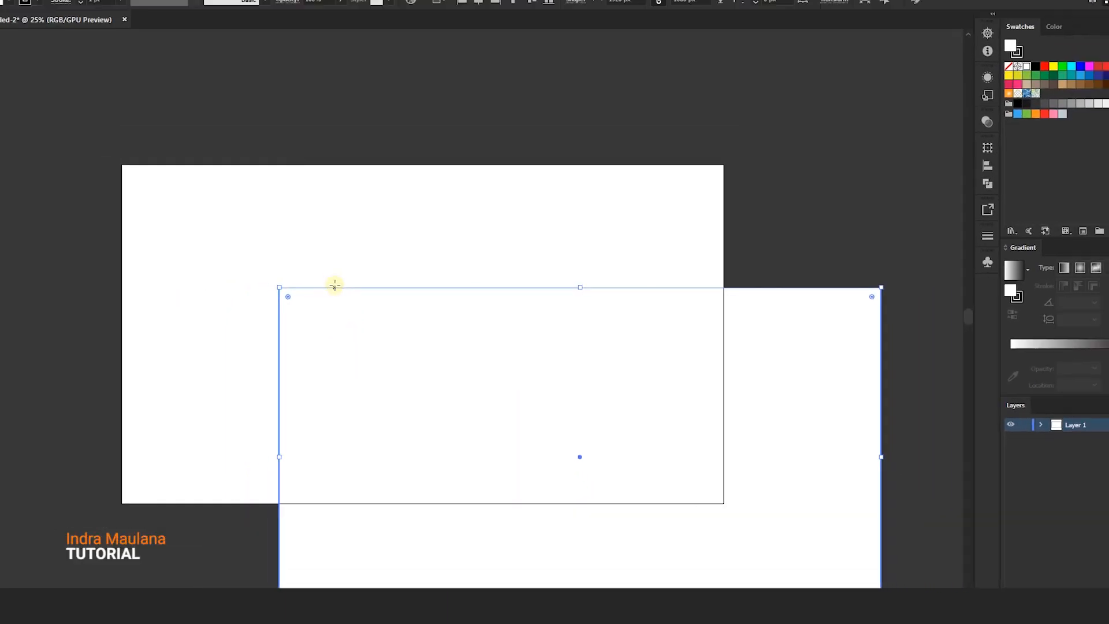
click(12, 62)
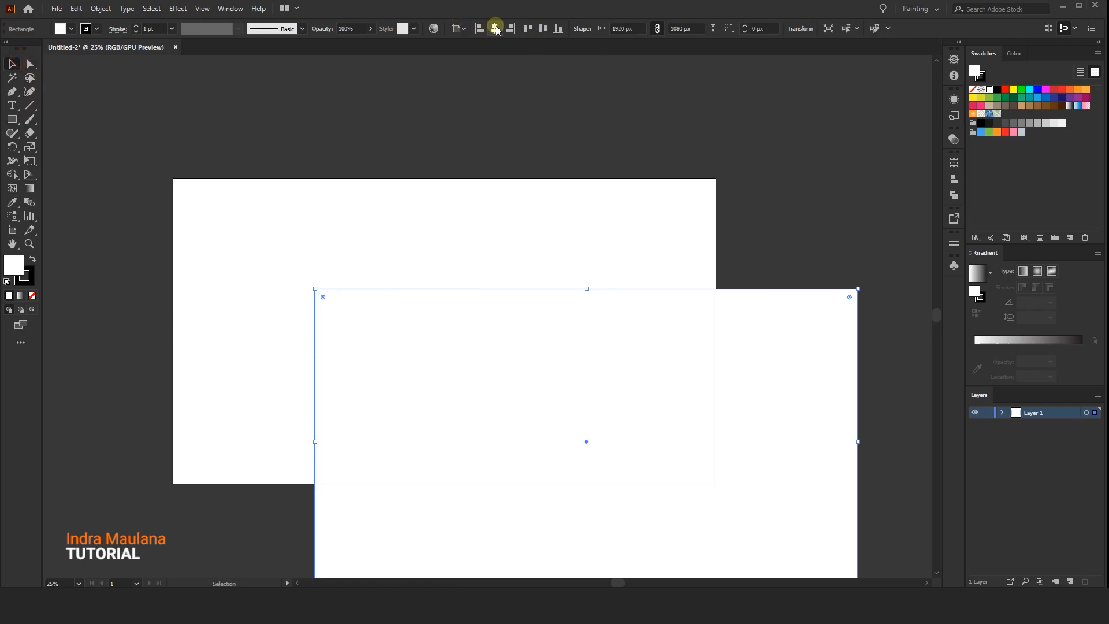
click(460, 29)
click(470, 66)
click(488, 29)
click(543, 28)
click(481, 151)
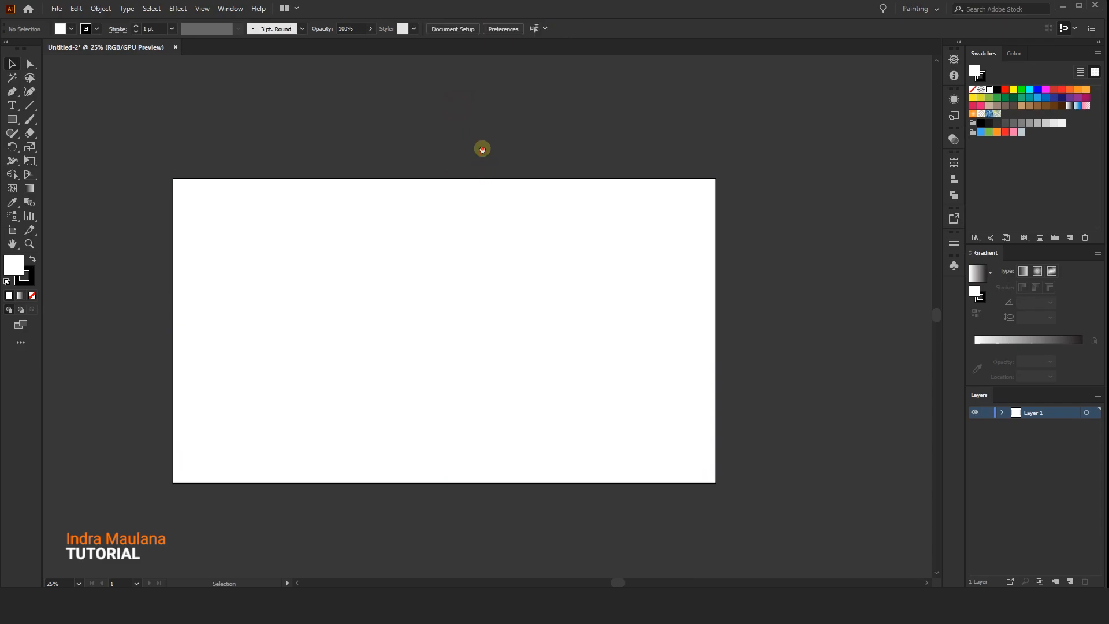
Remove the stroke from the 1920 × 1080 px white rectangle
click(451, 237)
click(97, 29)
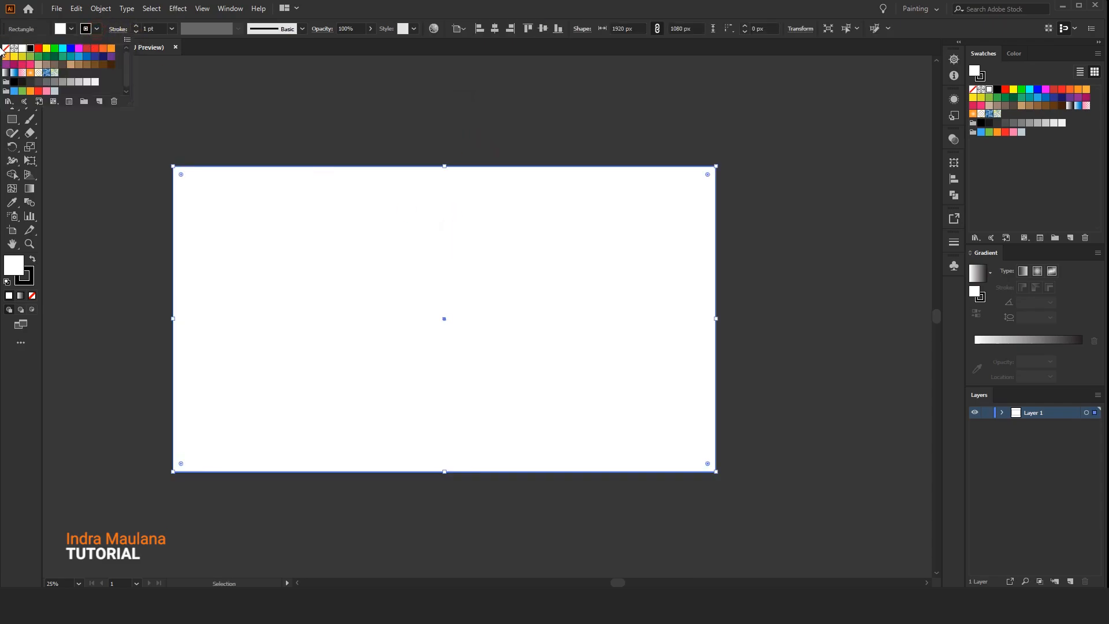
click(14, 49)
click(5, 48)
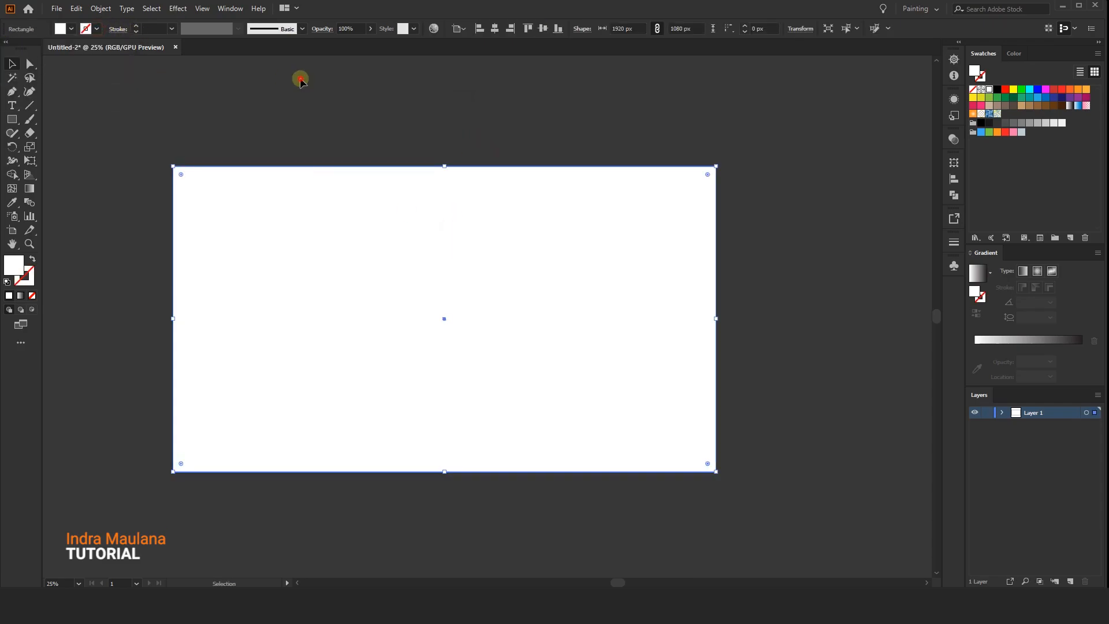
click(299, 79)
Fill the background rectangle with the dark blue gradient sampled from the blue colour square beside the artboard
click(318, 285)
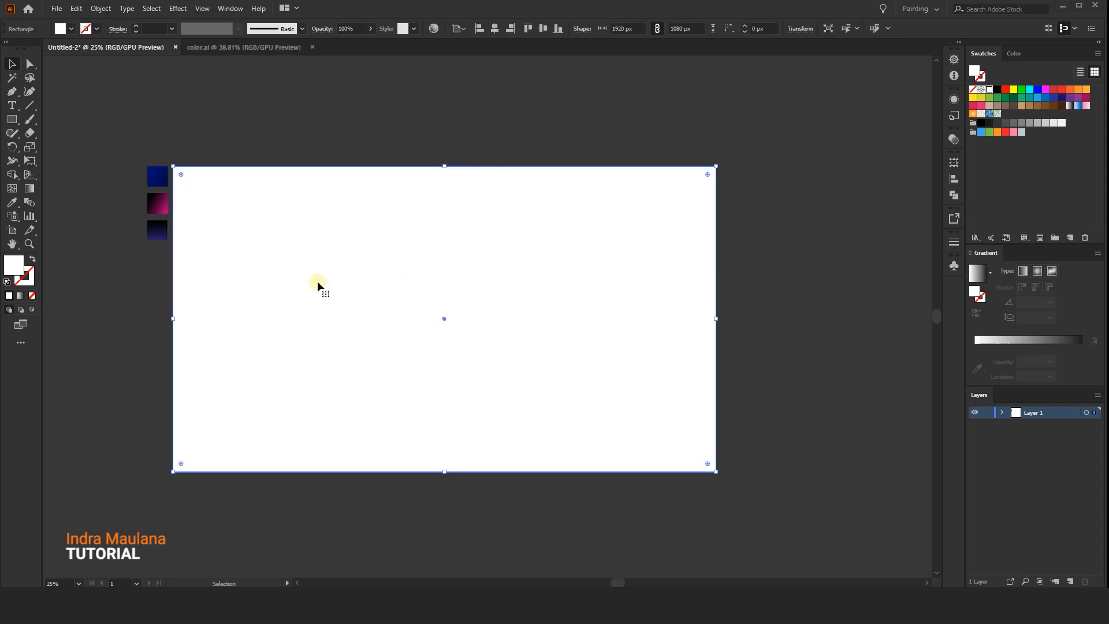
click(18, 204)
click(156, 177)
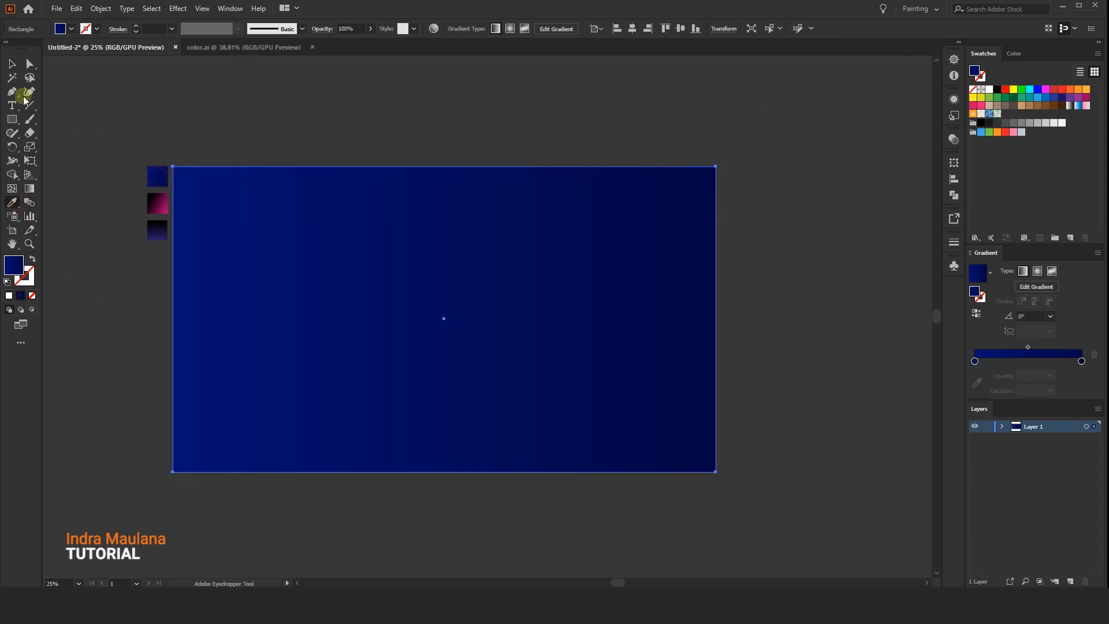
click(10, 65)
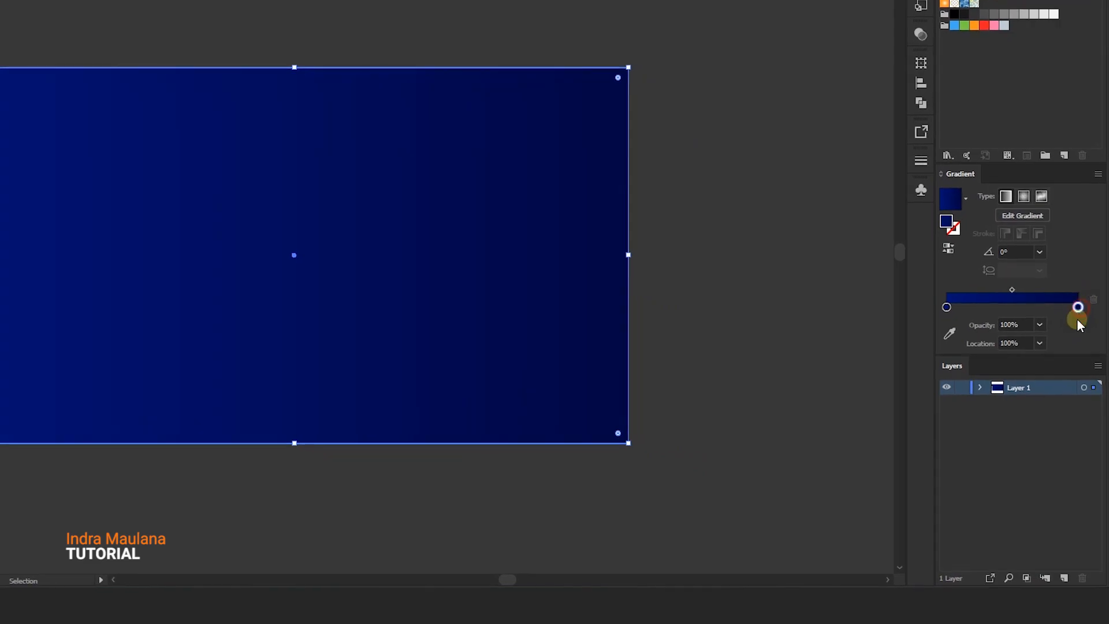
Examine the RGB and hex values of both colour stops in the background's blue gradient
double_click(1081, 360)
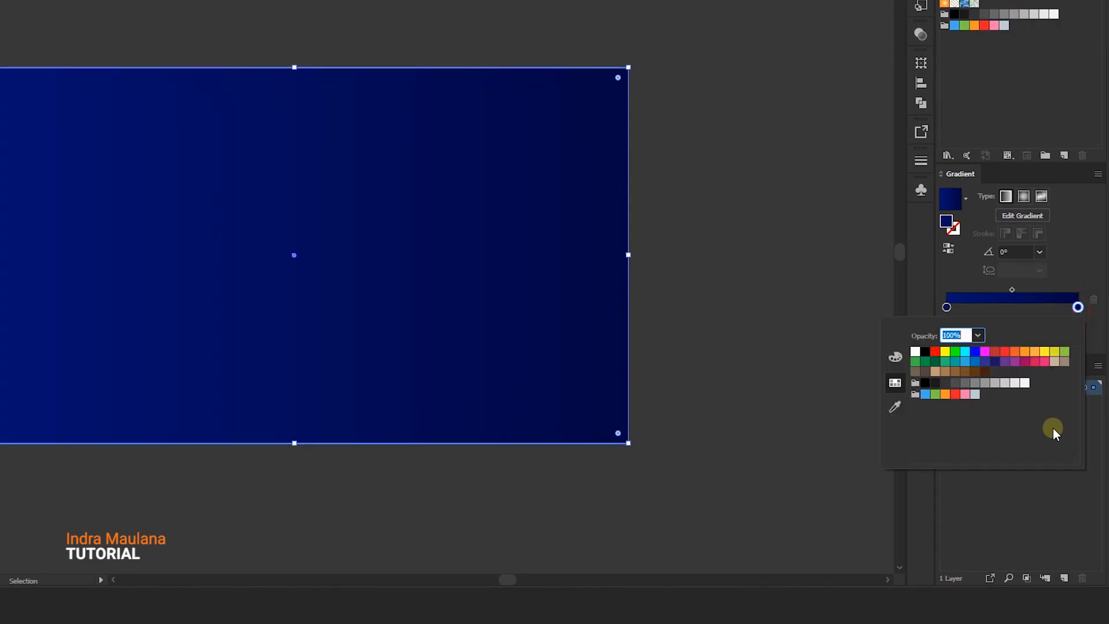
click(896, 357)
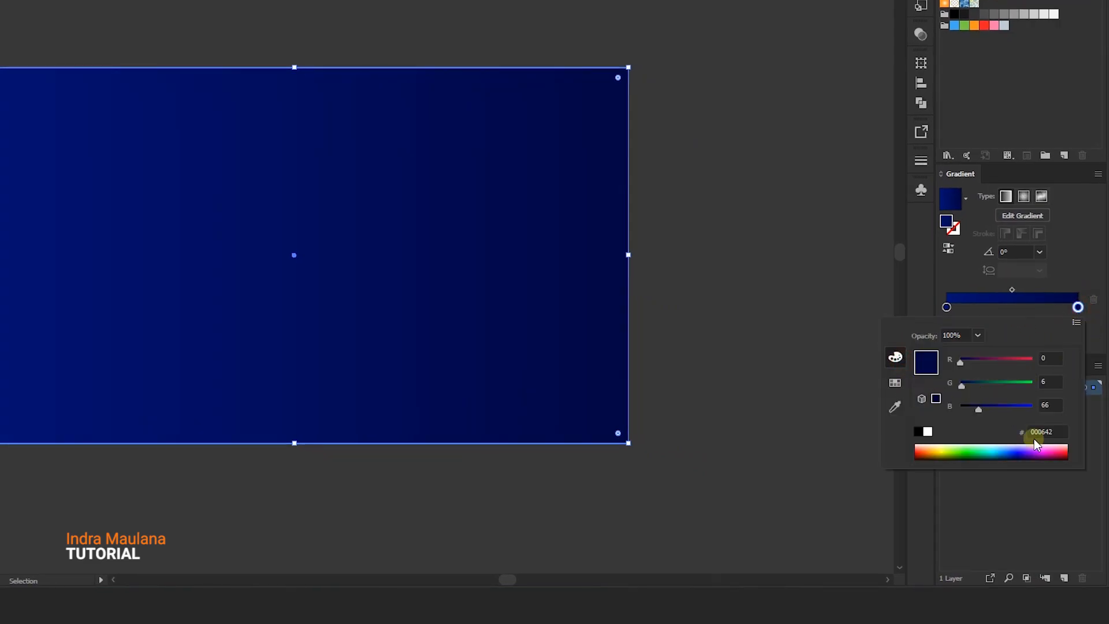
click(1051, 431)
click(950, 310)
double_click(951, 309)
click(951, 310)
key(ctrl+z)
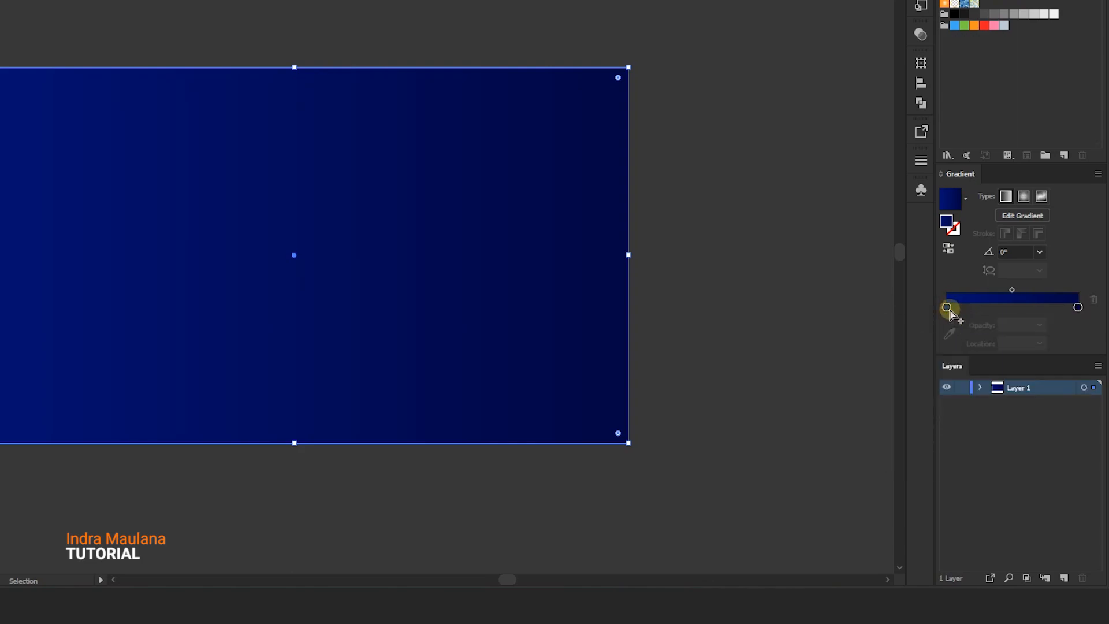
click(947, 307)
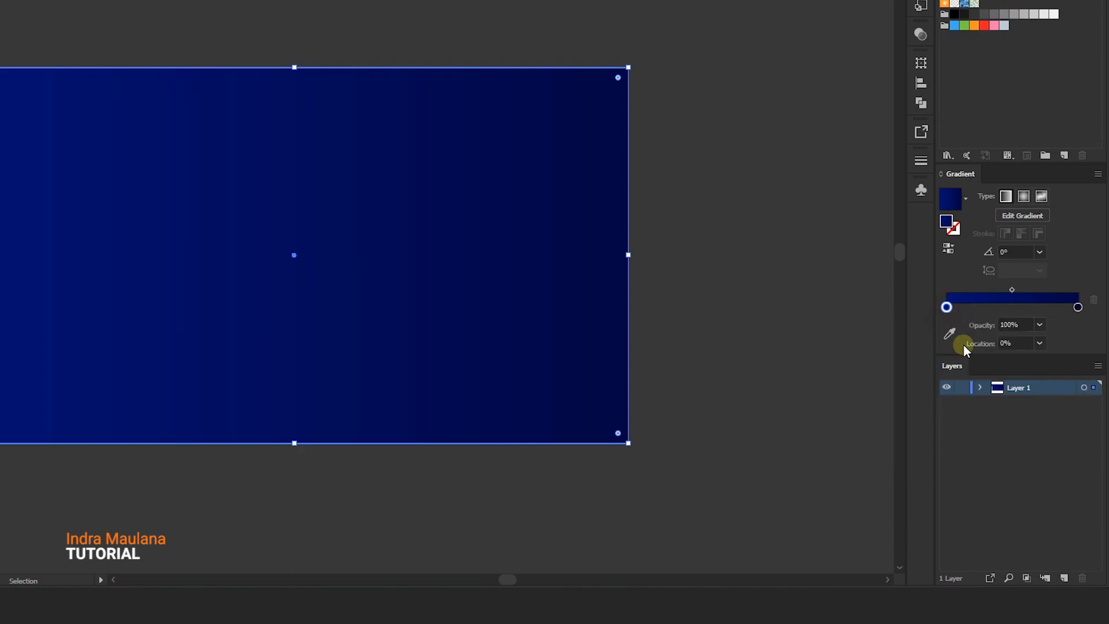
double_click(947, 306)
double_click(1046, 431)
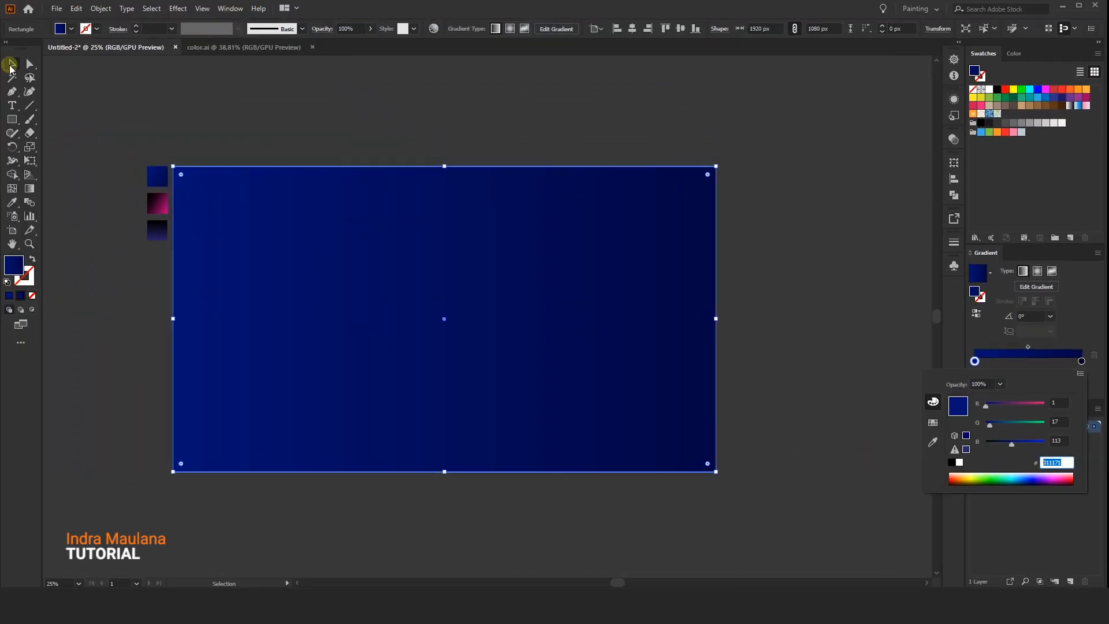
click(317, 104)
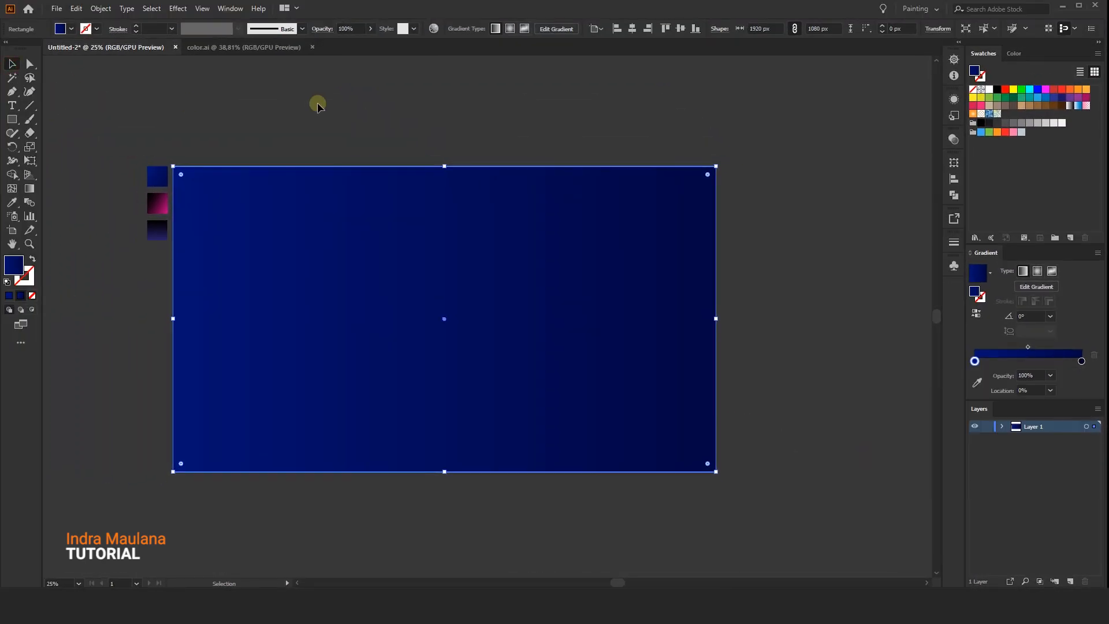
Redirect the background's blue gradient diagonally from its upper-left corner to its lower-right corner, at about -29°
click(512, 234)
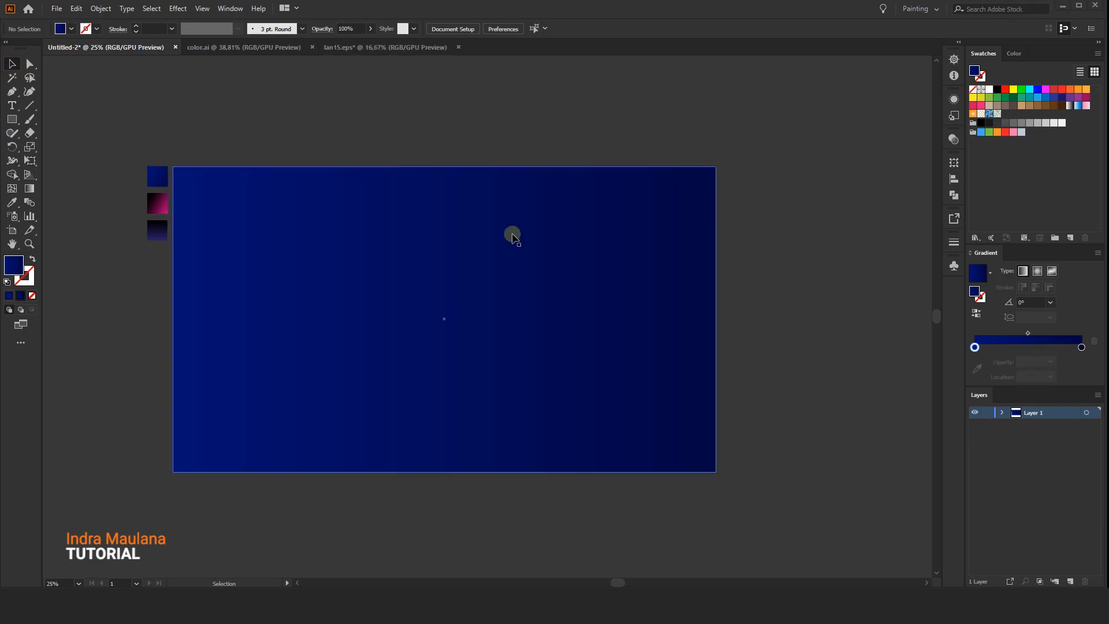
click(447, 250)
click(35, 188)
drag(180, 171, 704, 452)
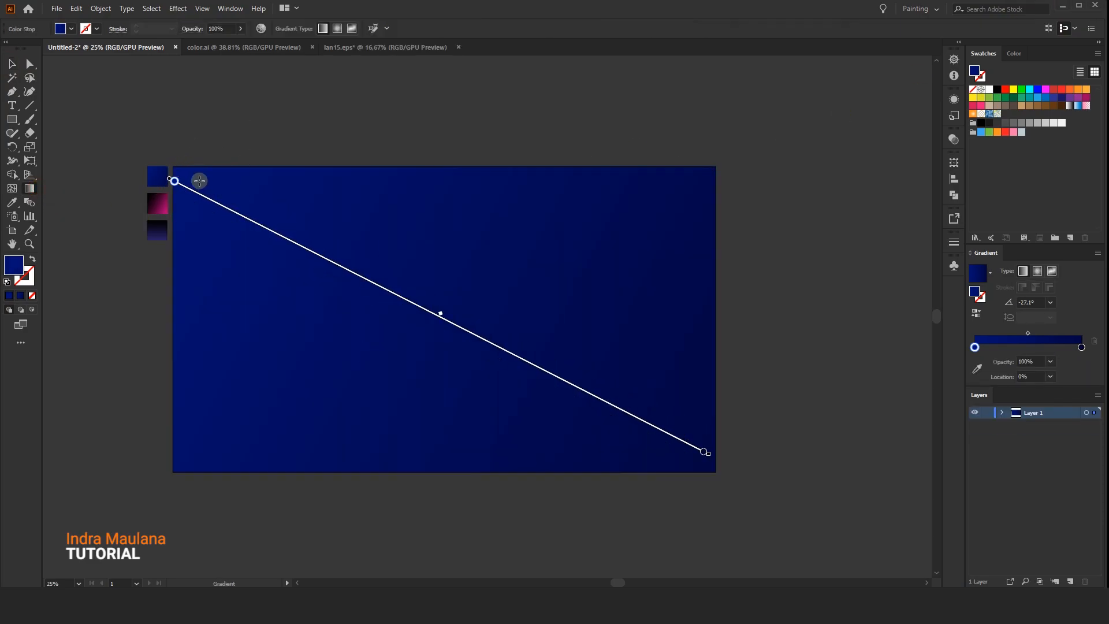
drag(178, 166, 709, 466)
click(7, 64)
click(174, 90)
drag(172, 90, 198, 87)
drag(413, 114, 387, 119)
click(412, 166)
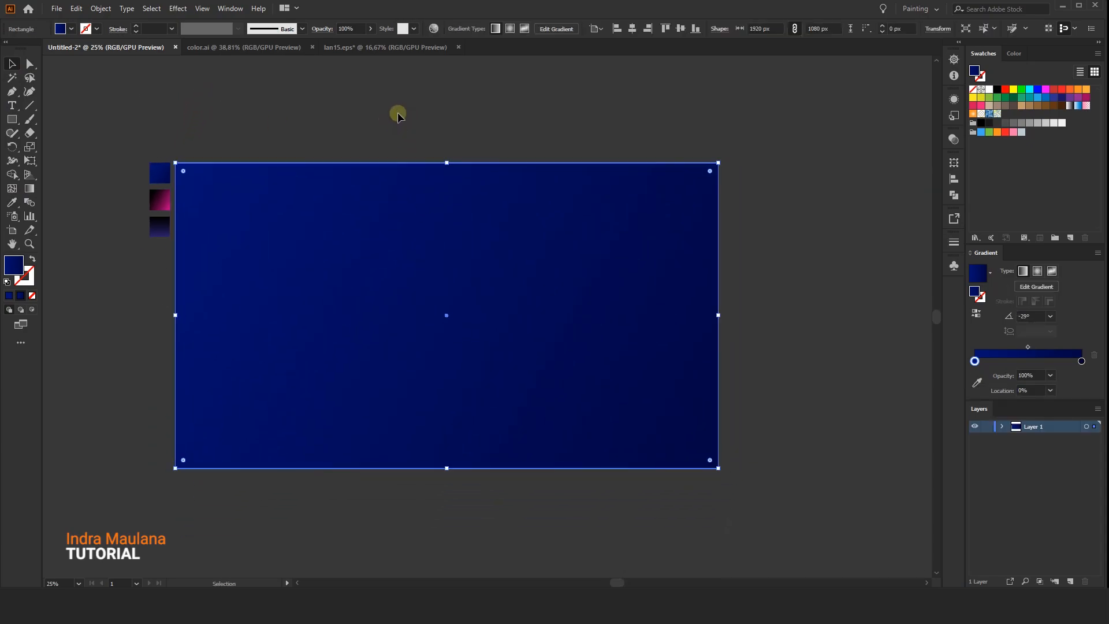
click(397, 112)
Draw a narrow vertical rectangle about 188 × 842 px starting at the background's upper edge, right of centre
click(374, 281)
click(11, 119)
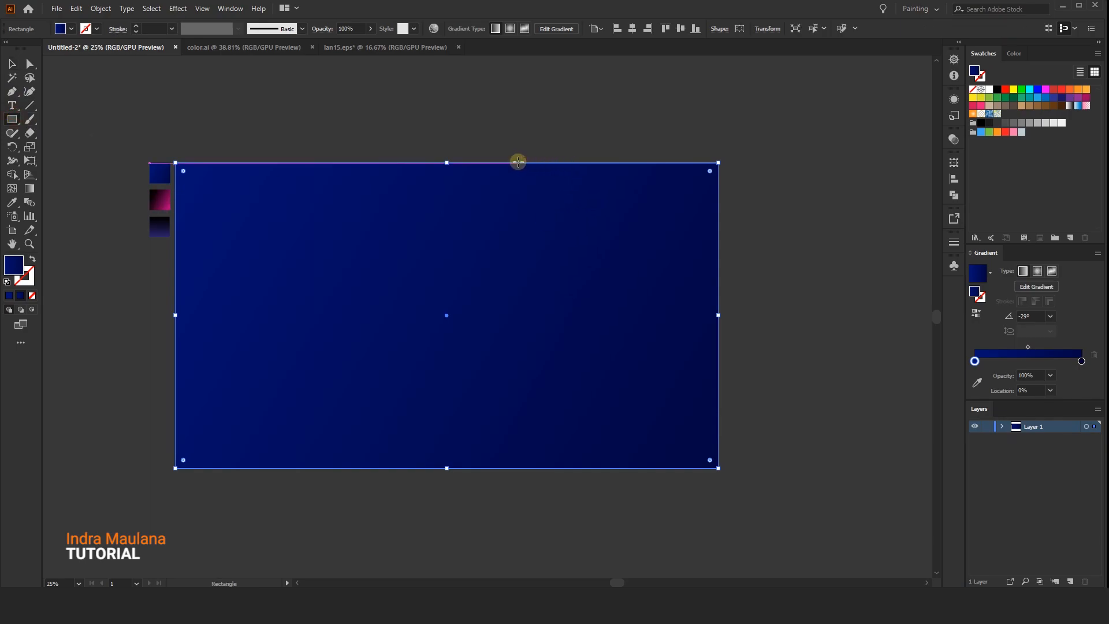
drag(515, 162, 569, 400)
click(13, 62)
click(249, 72)
Fill the narrow rectangle with the black-to-pink gradient sampled from the pink colour square beside the artboard
click(540, 242)
click(26, 230)
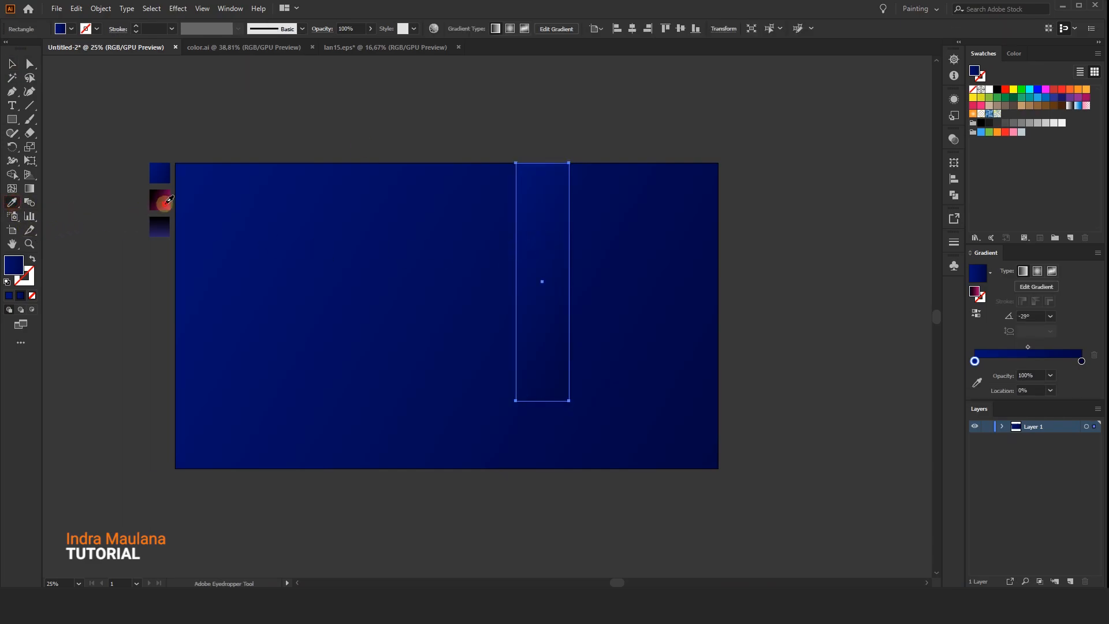
click(159, 199)
click(12, 64)
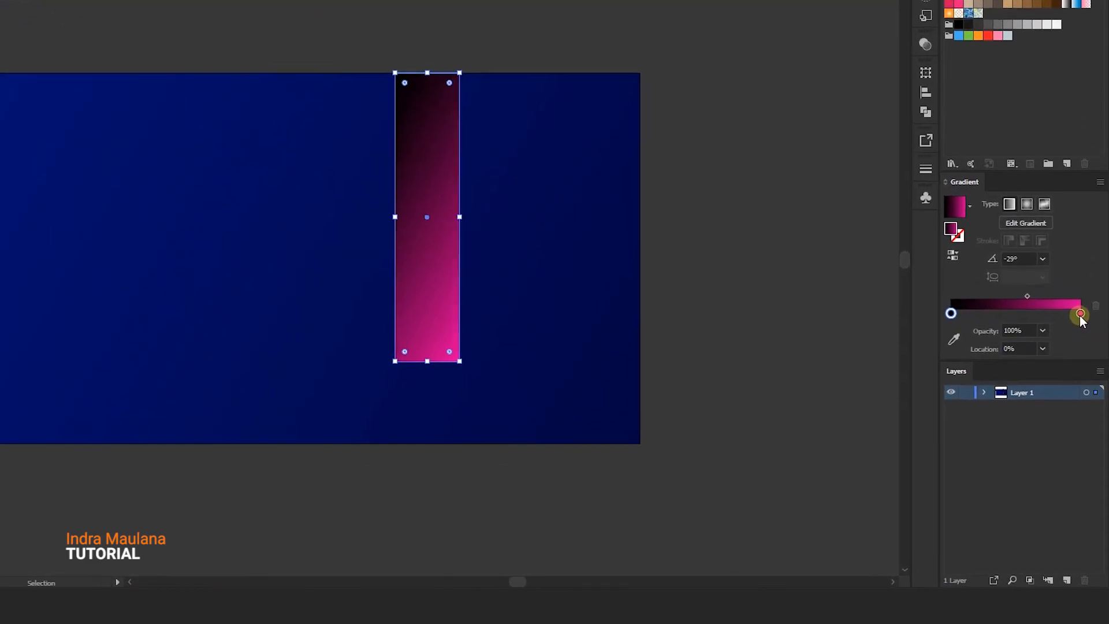
Examine the RGB and hex values of the pink and black stops in the strip's gradient
double_click(1081, 361)
click(1057, 462)
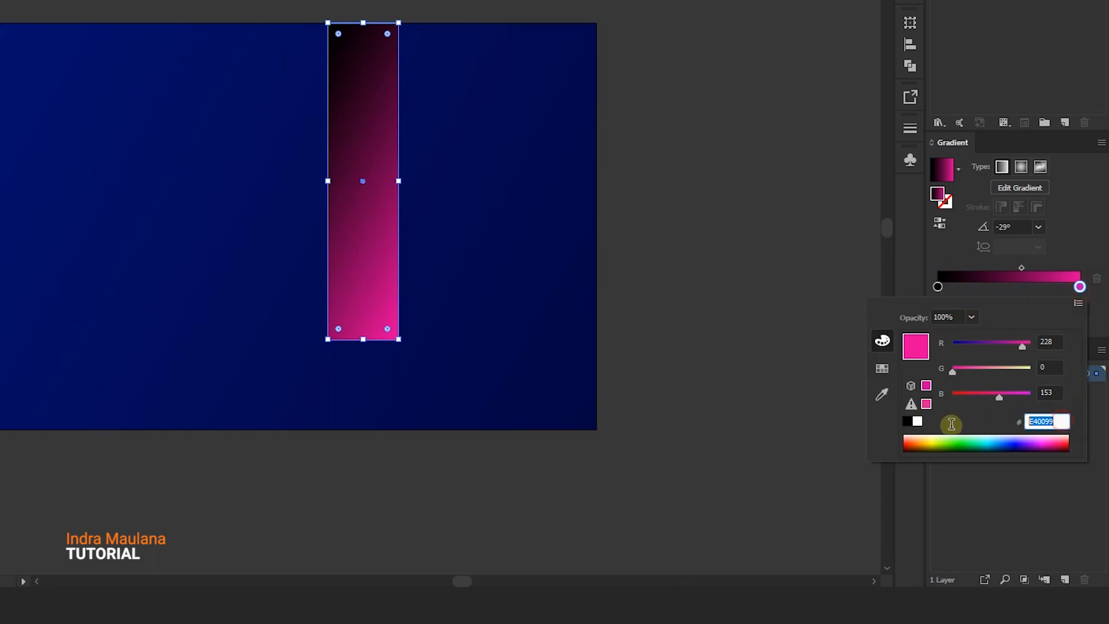
click(938, 287)
double_click(937, 287)
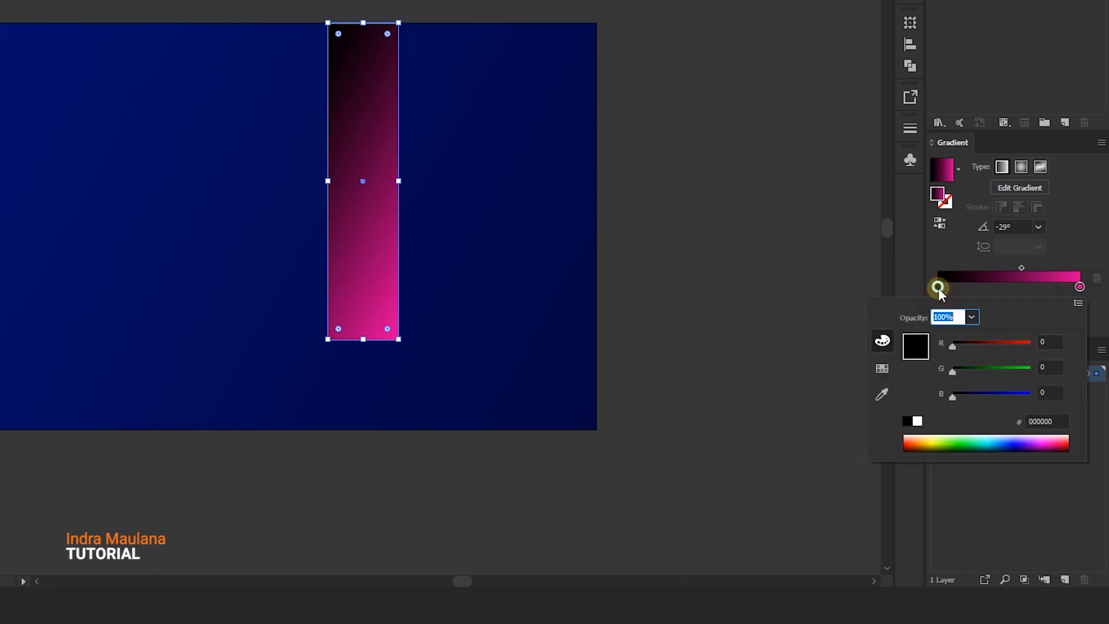
click(1059, 422)
key(Return)
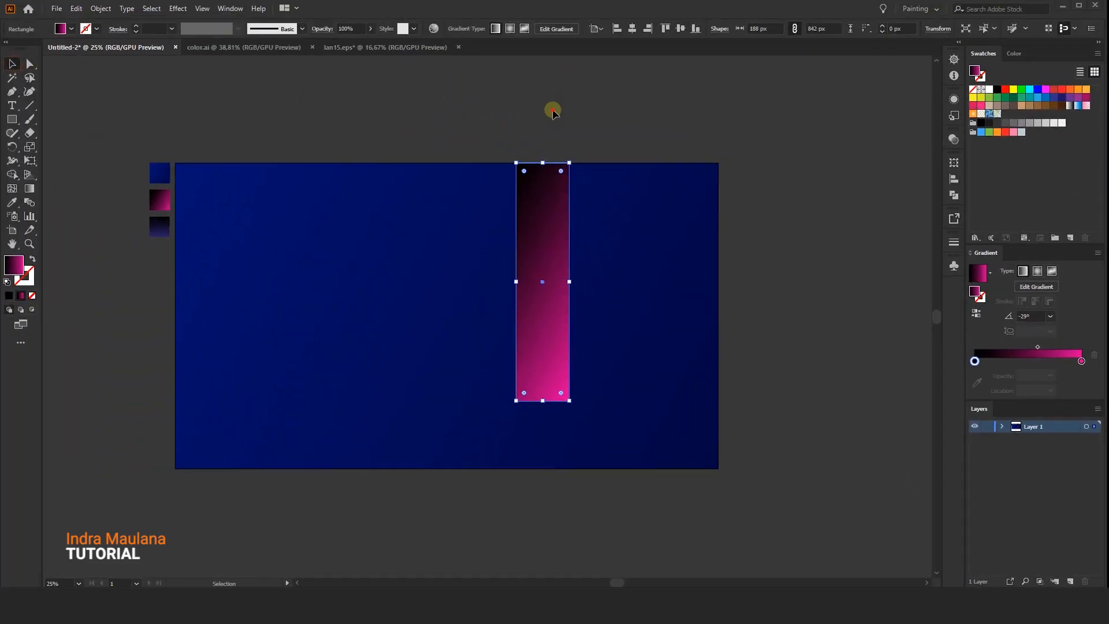
Stretch the strip to the background's full 1080 px height, narrow it to about 159 px and shift it slightly left
drag(541, 400, 540, 469)
click(487, 491)
drag(486, 491, 470, 505)
click(530, 353)
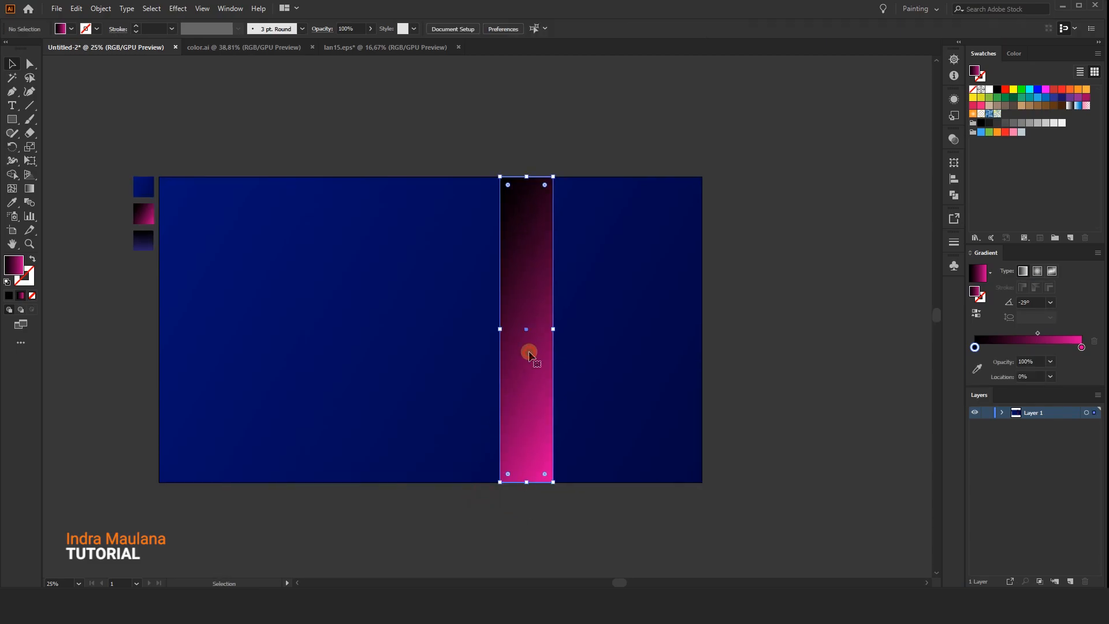
drag(532, 351, 518, 328)
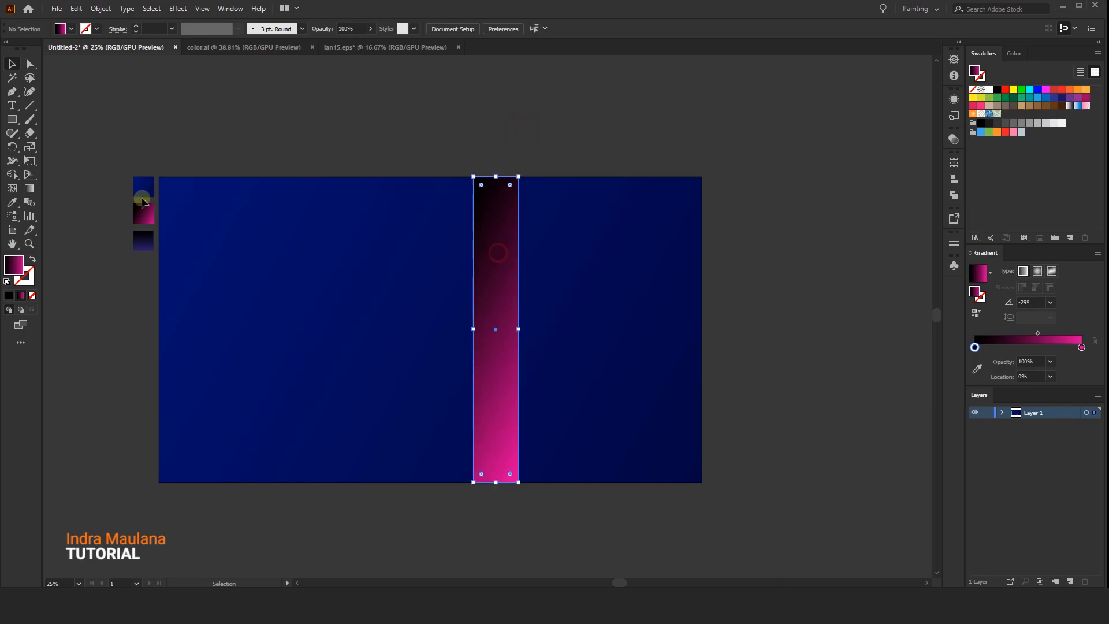
Turn the strip's gradient vertical at 90°, with pink at the upper end fading to black at the lower end
click(30, 189)
mouse_move(497, 186)
mouse_down()
mouse_move(490, 457)
mouse_move(493, 169)
mouse_up()
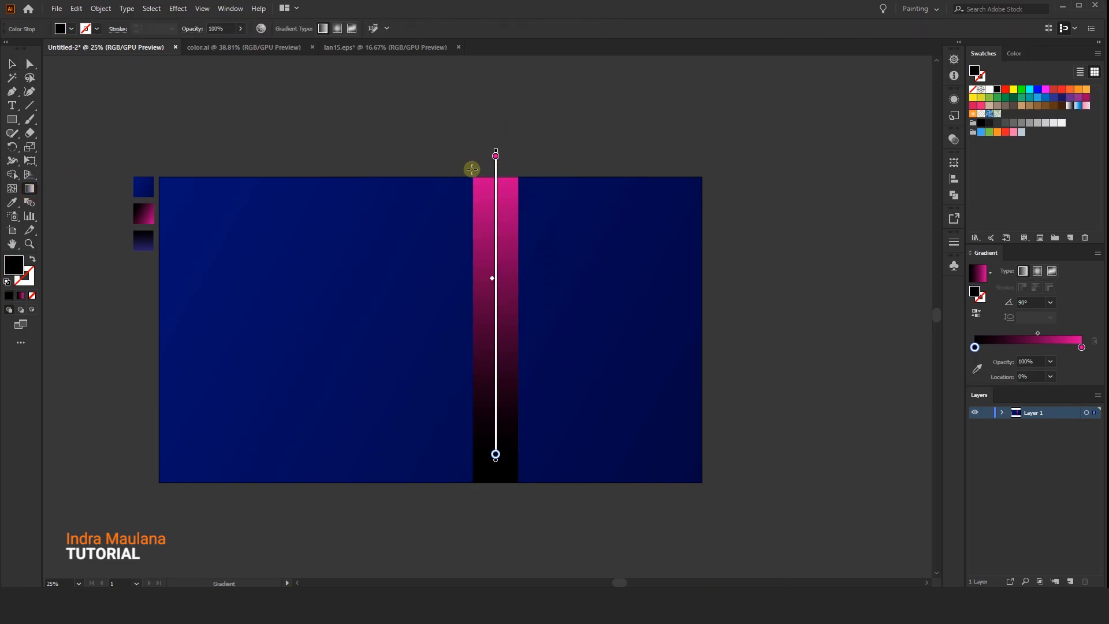
key(v)
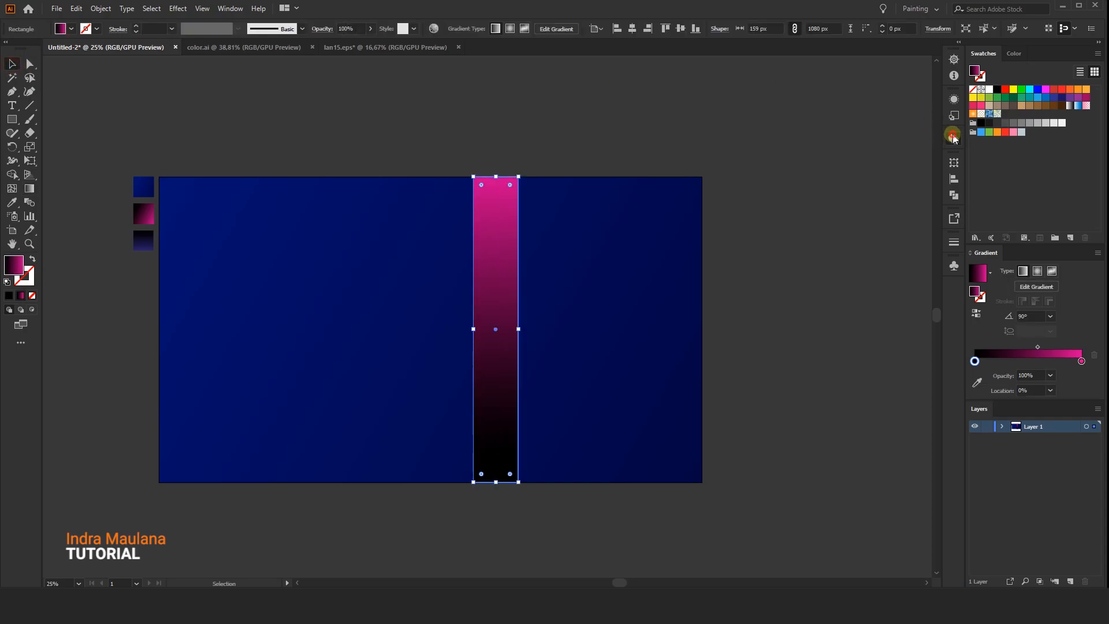
Set the gradient strip's blending mode to Screen
click(953, 137)
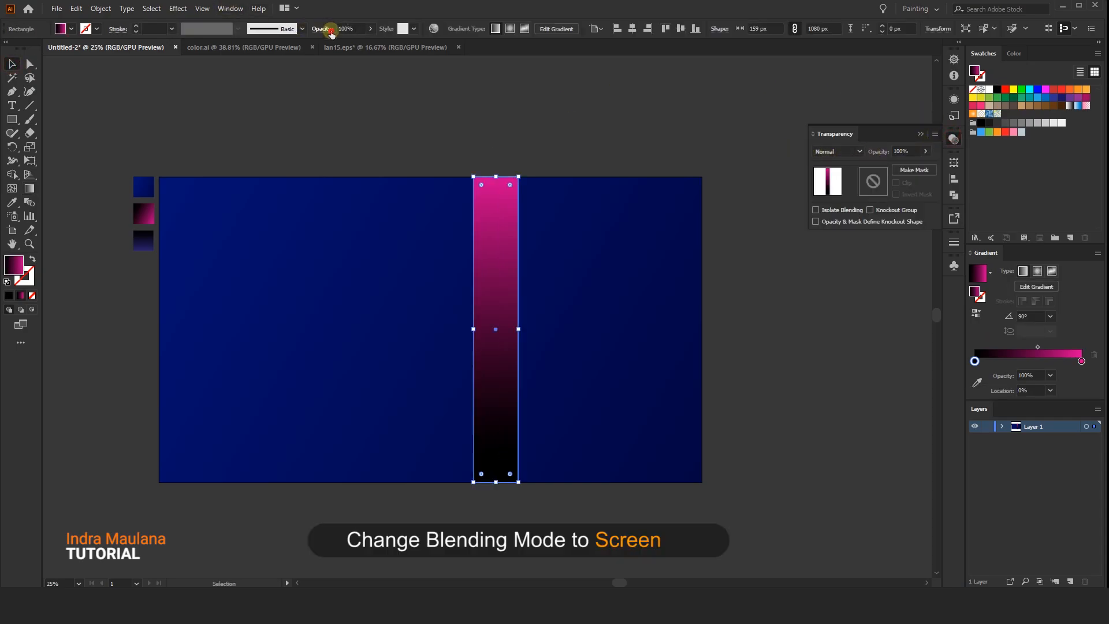
click(331, 31)
click(835, 152)
click(838, 151)
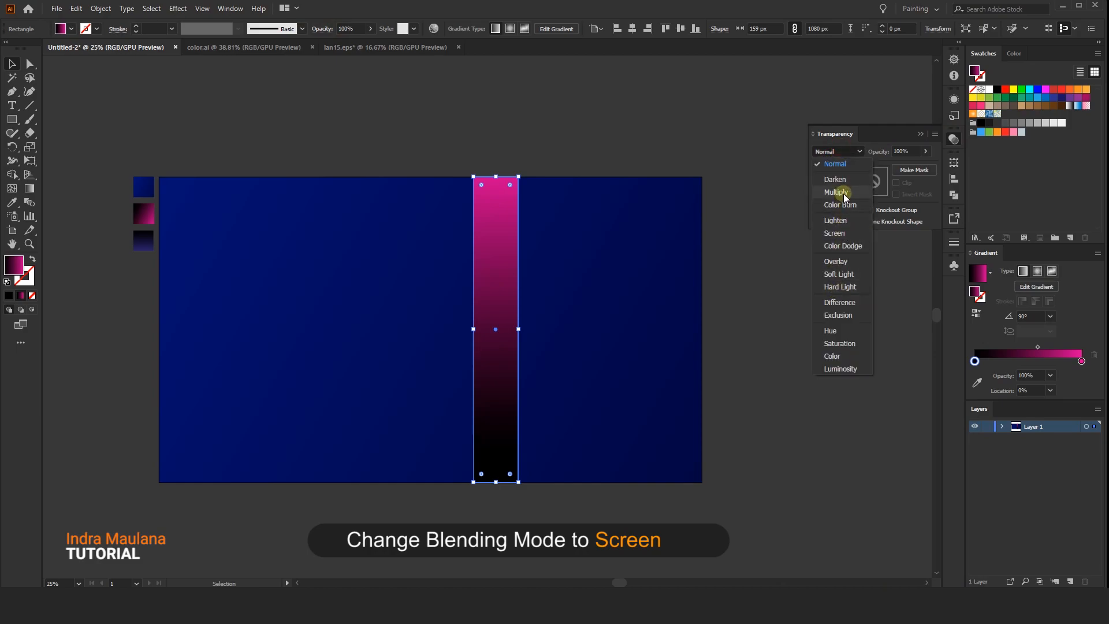
click(834, 233)
click(564, 112)
Readjust the strip's vertical gradient with the Gradient tool so the pink at its upper end is slightly softer
click(513, 242)
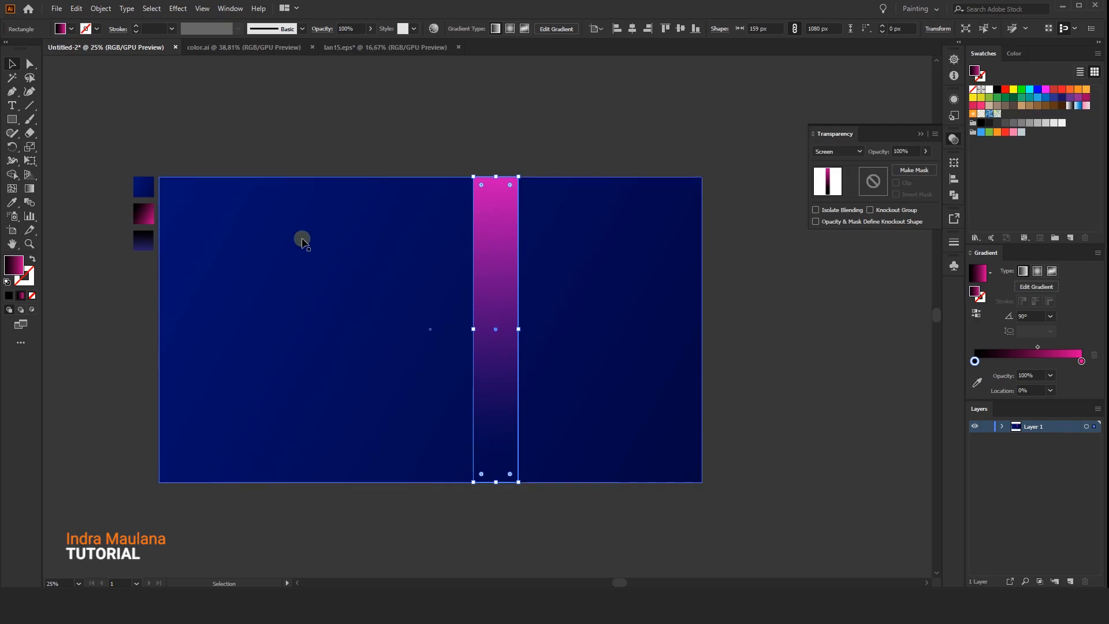
click(29, 188)
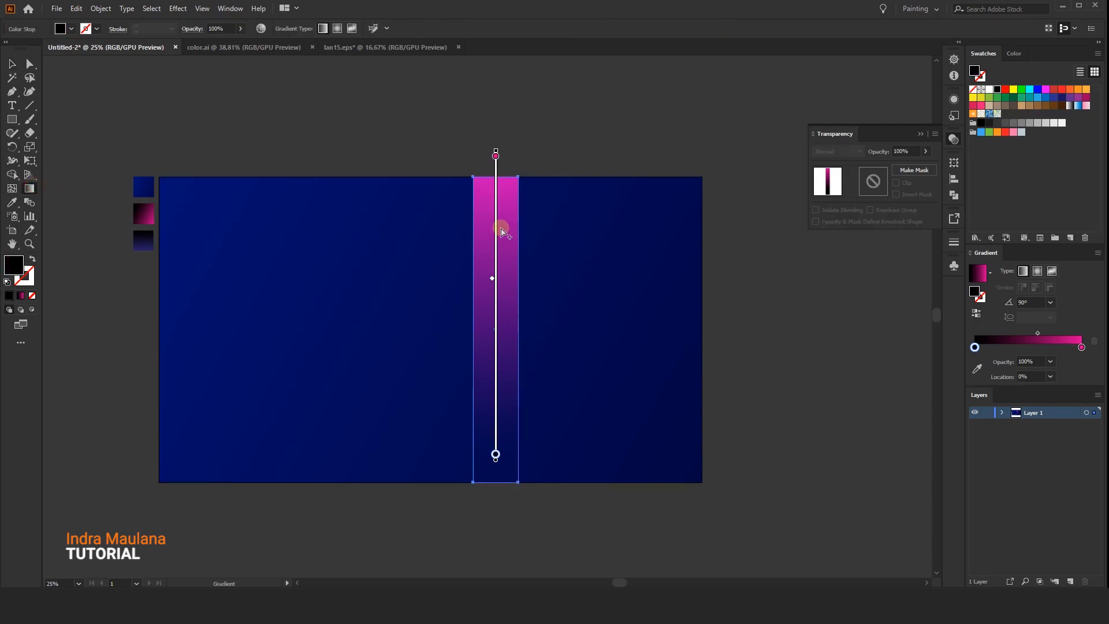
key(v)
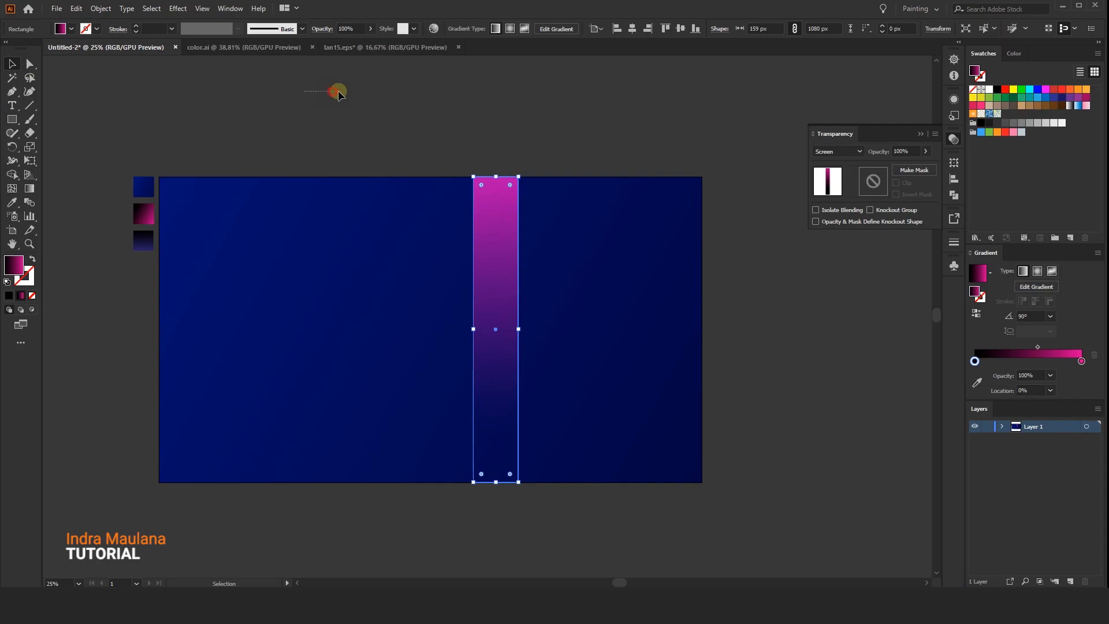
click(339, 92)
Narrow the gradient strip to about 147 px and move it left to near the middle of the background
click(500, 248)
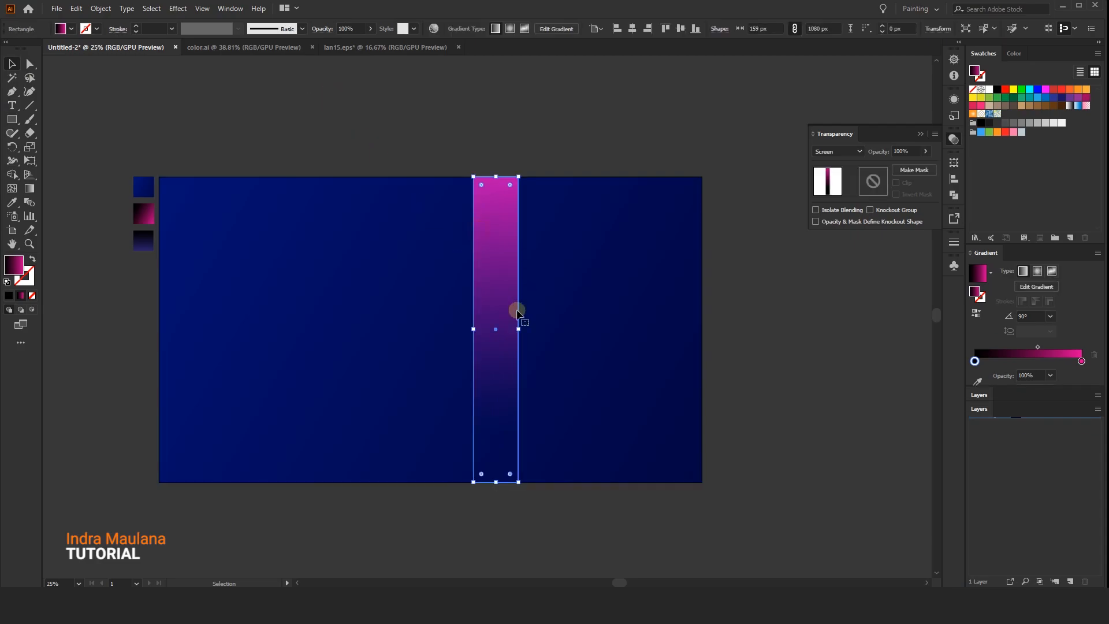
drag(518, 330, 511, 329)
drag(495, 254, 466, 257)
drag(483, 329, 486, 330)
click(507, 150)
scroll(502, 147, right, 2)
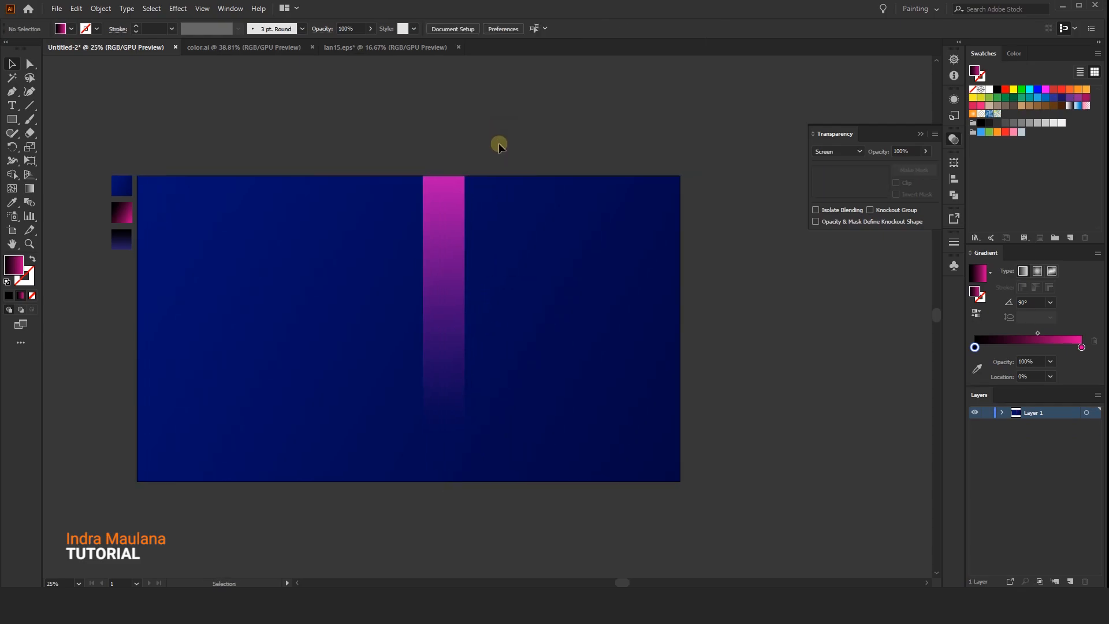
Duplicate the pink gradient strip horizontally to the right, overlapping the original by nearly half its width
click(448, 277)
mouse_move(450, 399)
mouse_down()
mouse_move(481, 403)
mouse_move(468, 399)
mouse_up()
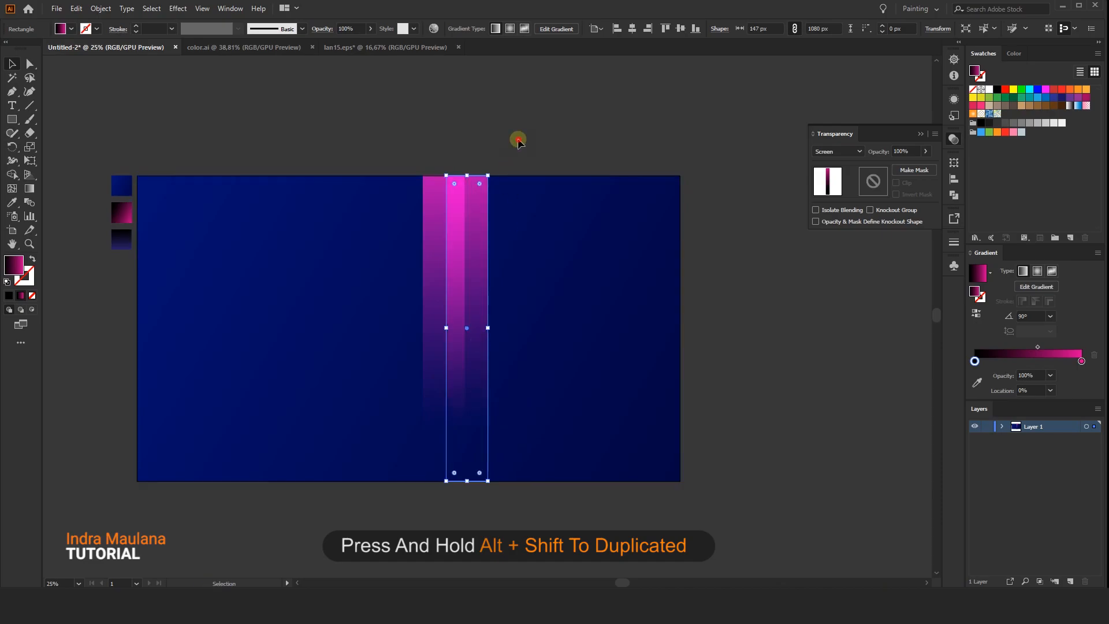
Reverse the duplicated strip's gradient so its pink end lies along the lower edge of the background
click(517, 139)
click(467, 243)
click(977, 320)
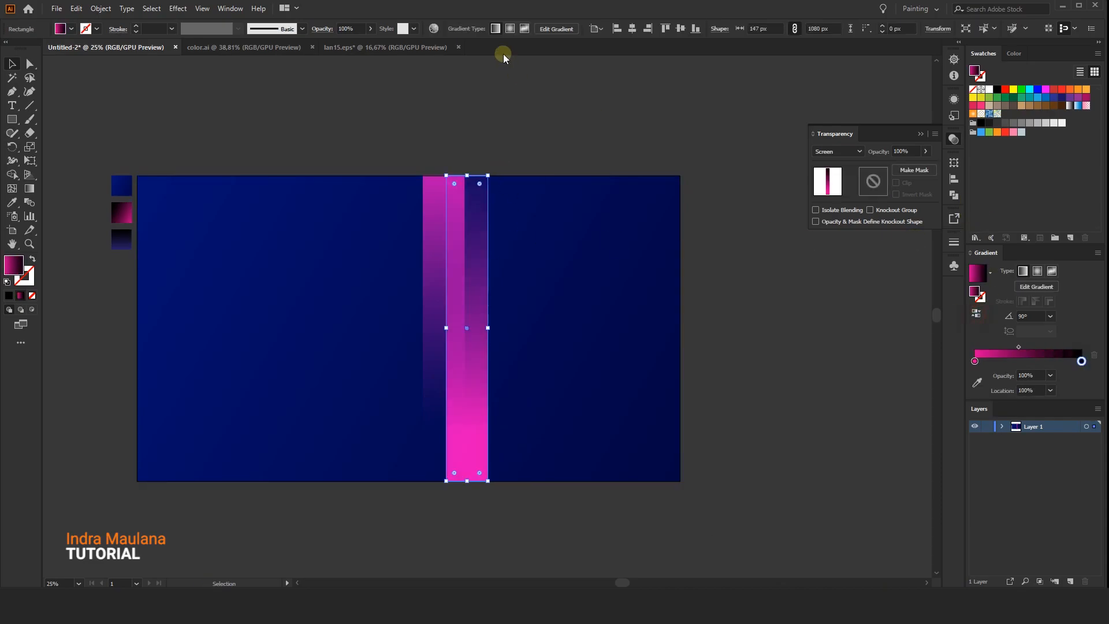
Shift the duplicated strip's vertical gradient downward with the Gradient tool, keeping just two colour stops, to soften the pink at its lower end
key(g)
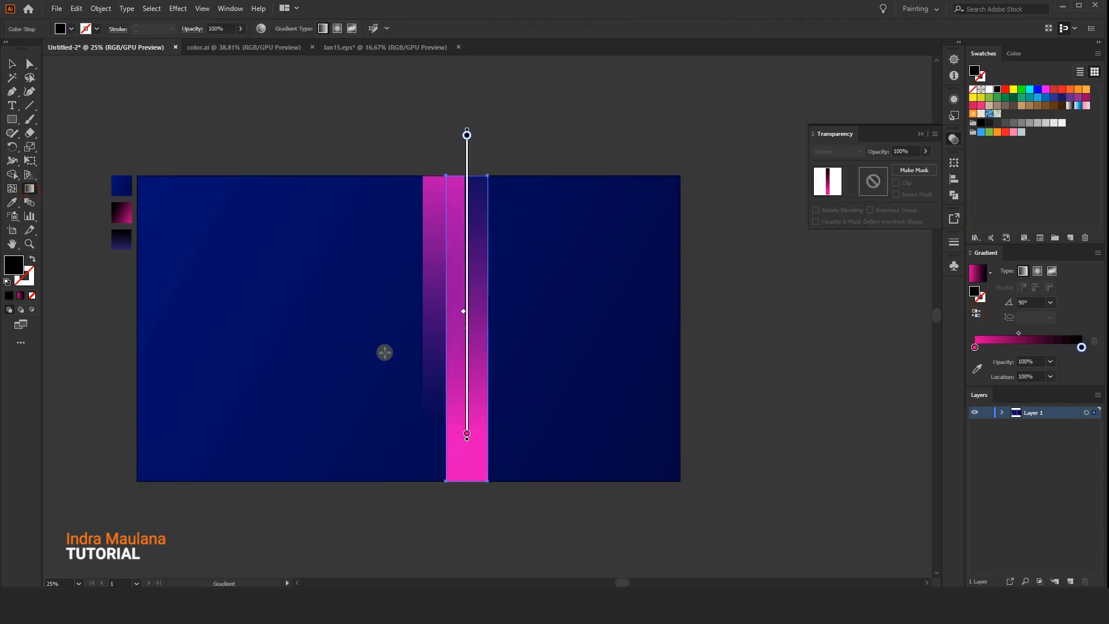
click(470, 255)
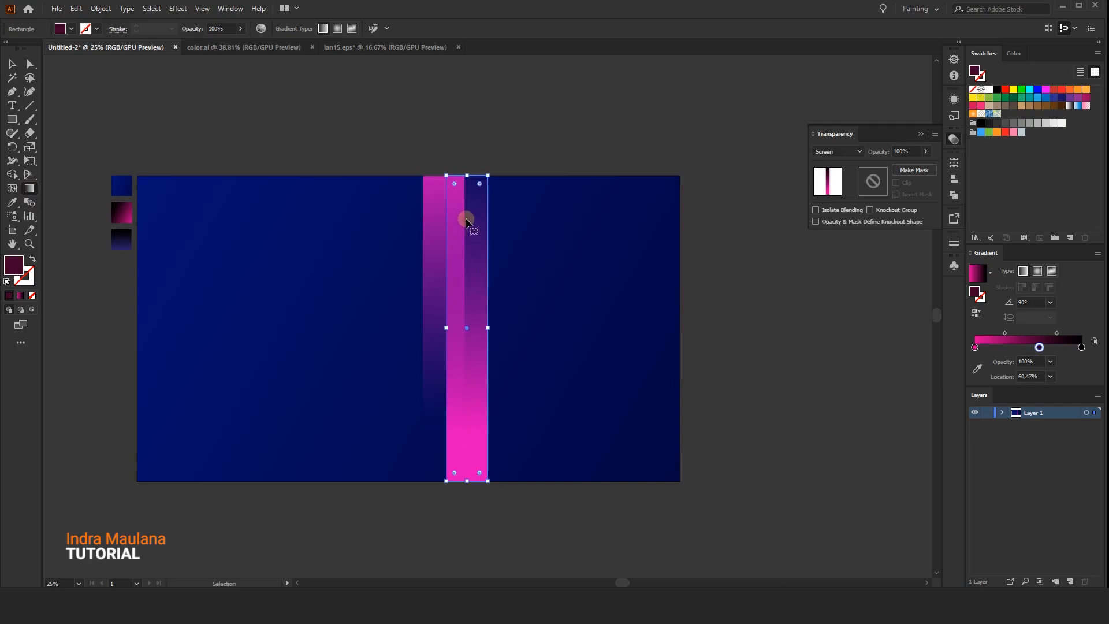
key(ctrl+z)
mouse_move(466, 210)
mouse_down()
mouse_move(463, 293)
mouse_move(467, 265)
mouse_up()
click(467, 266)
key(ctrl+z)
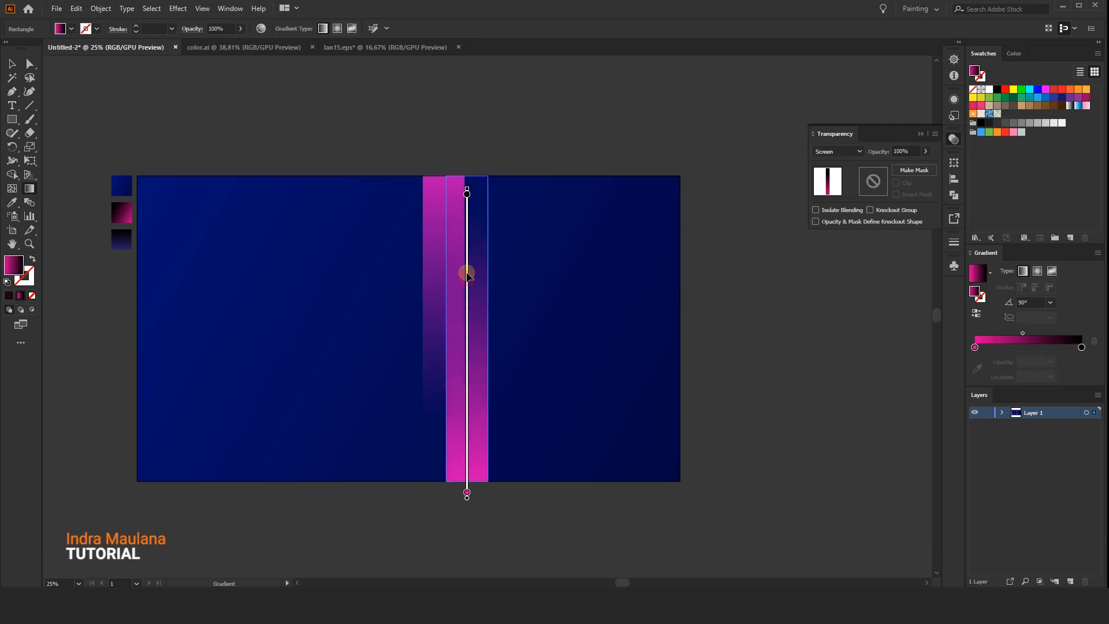
drag(466, 275, 467, 280)
click(14, 63)
click(366, 124)
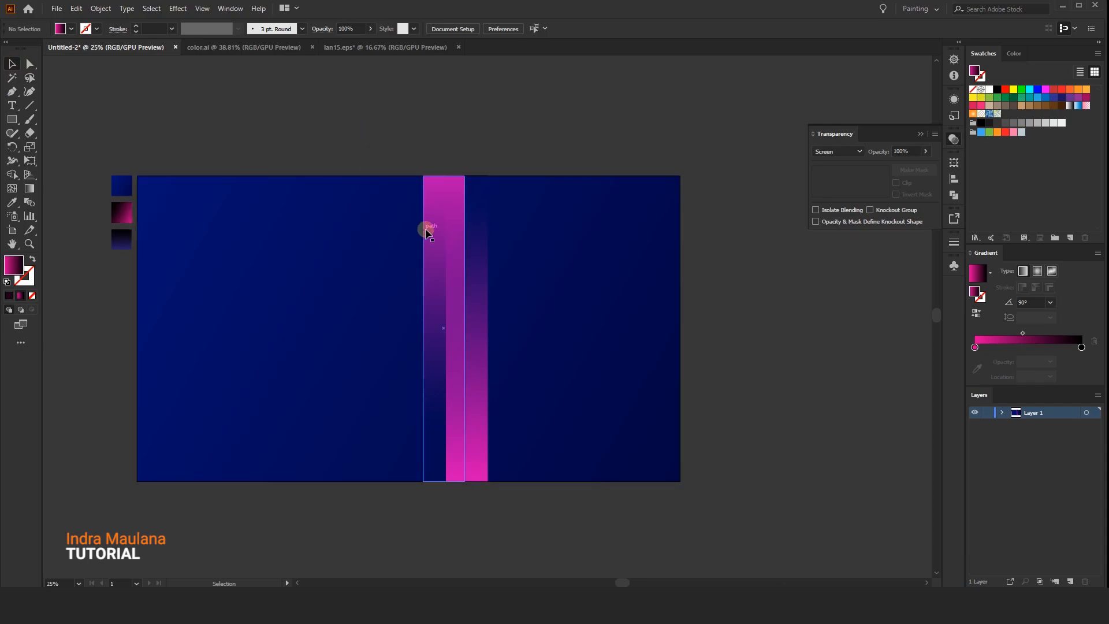
Duplicate the strip with pink at its lower end to the background's right edge and widen the copy to 254 px
drag(484, 110, 428, 113)
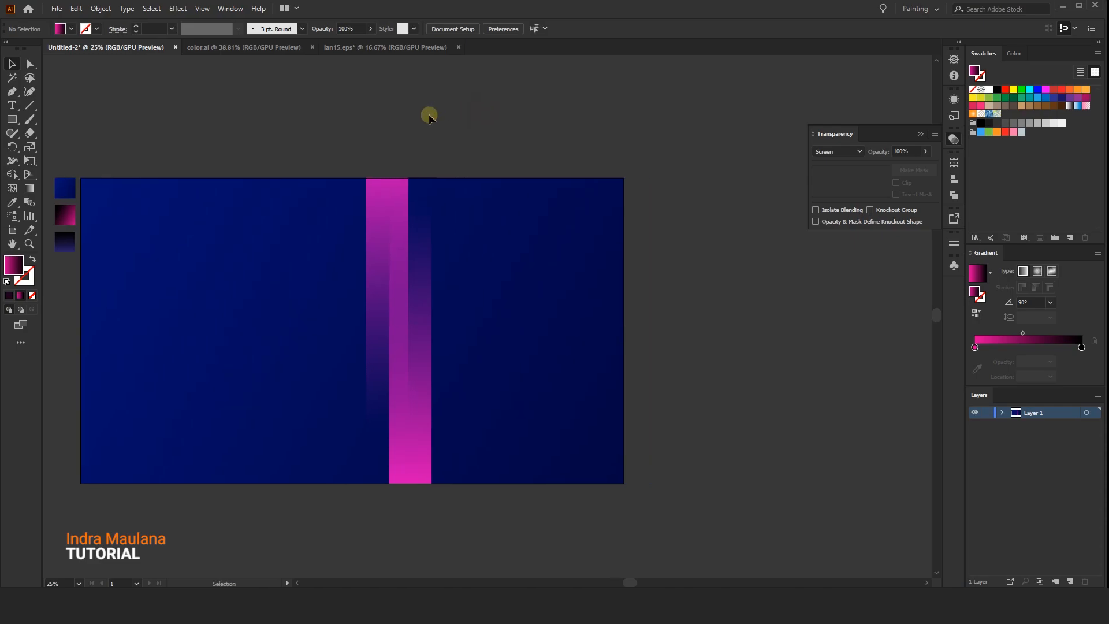
drag(418, 293, 604, 403)
drag(665, 294, 651, 293)
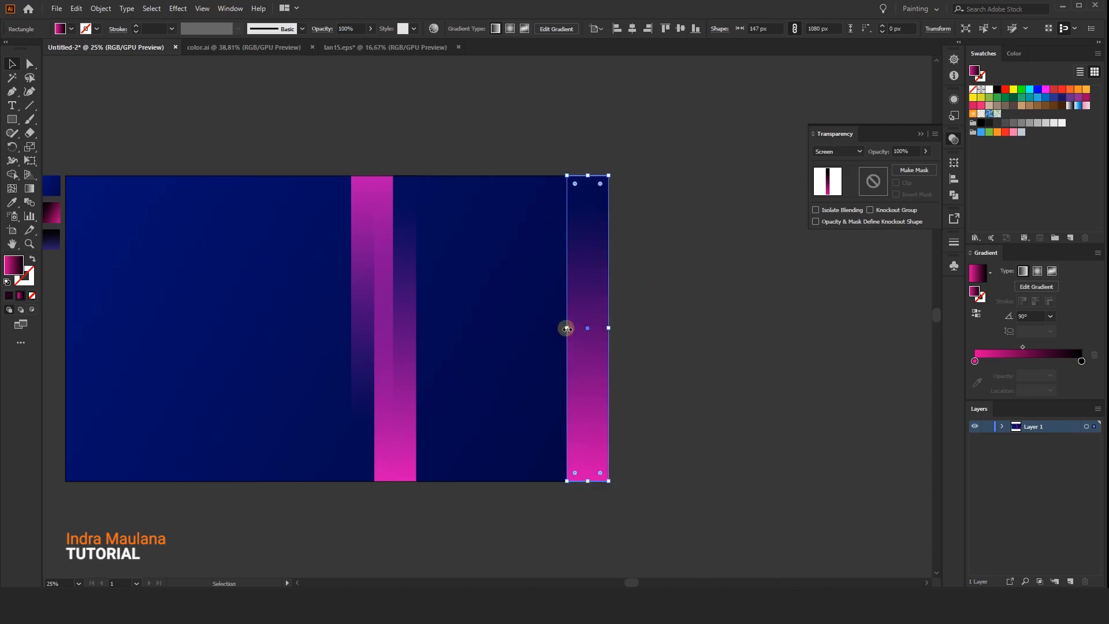
drag(566, 328, 537, 327)
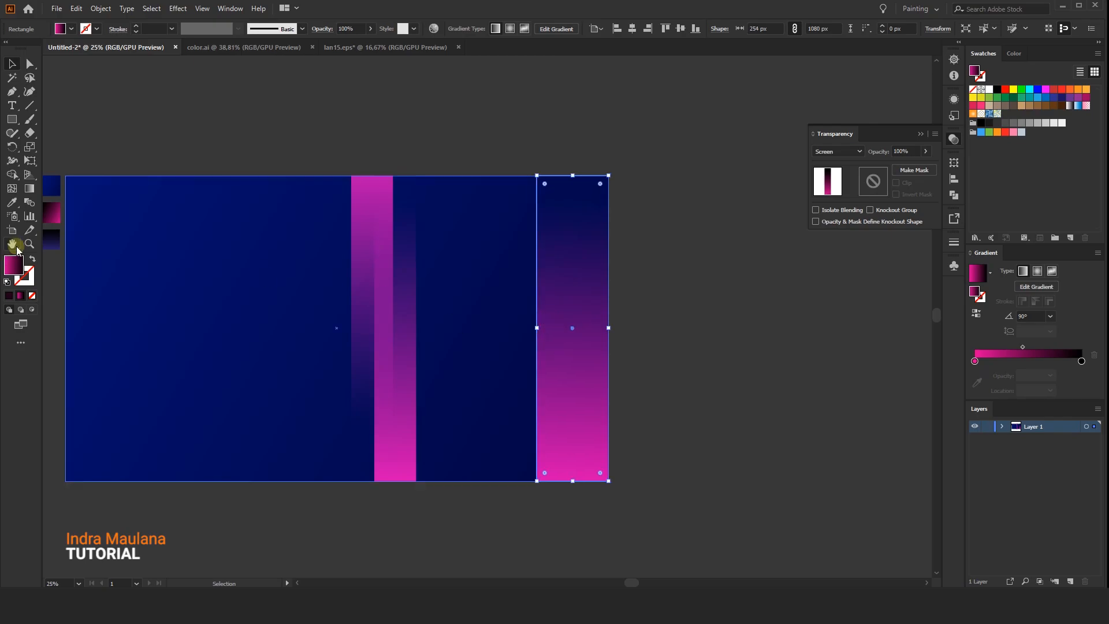
Reverse the wide right-edge strip's gradient and shift it upward with the Gradient tool, keeping only the two original colour stops
click(976, 314)
click(28, 188)
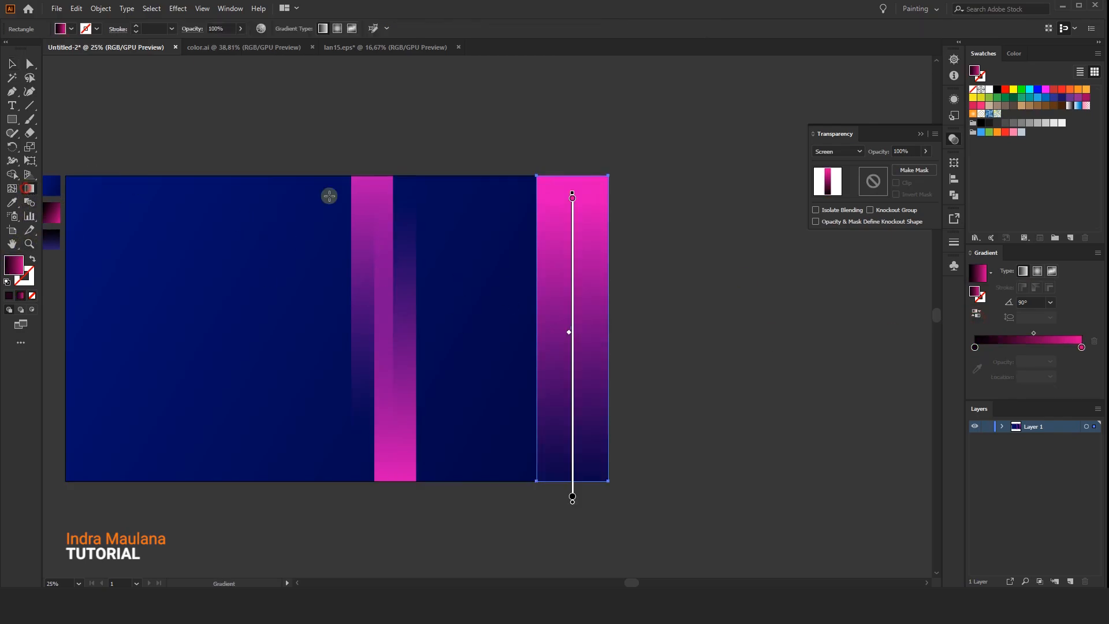
click(574, 258)
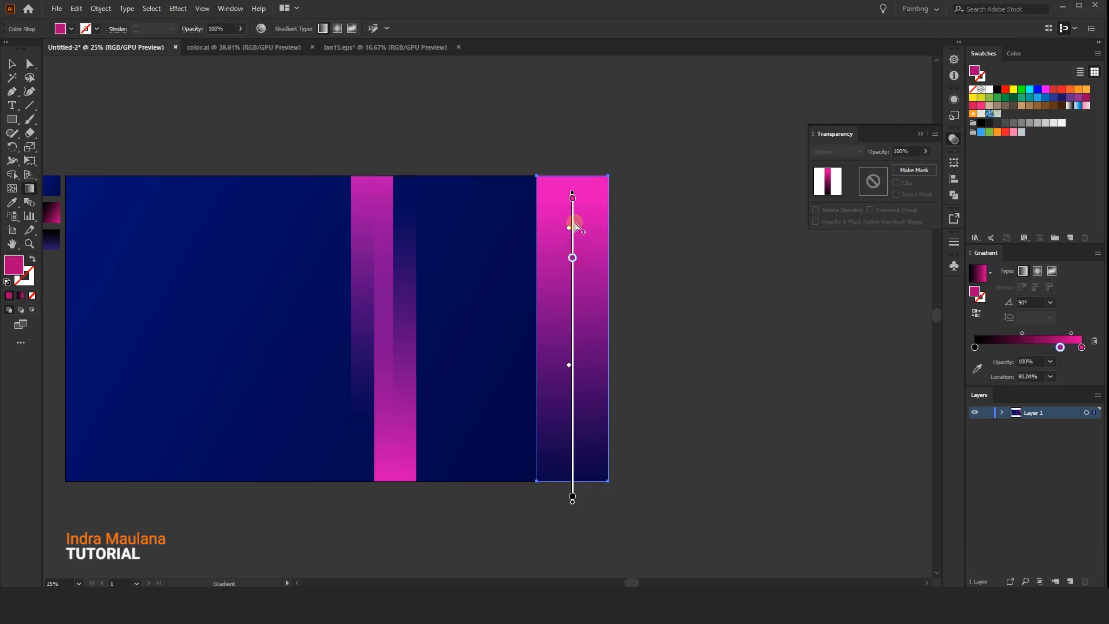
key(Delete)
drag(572, 255, 573, 196)
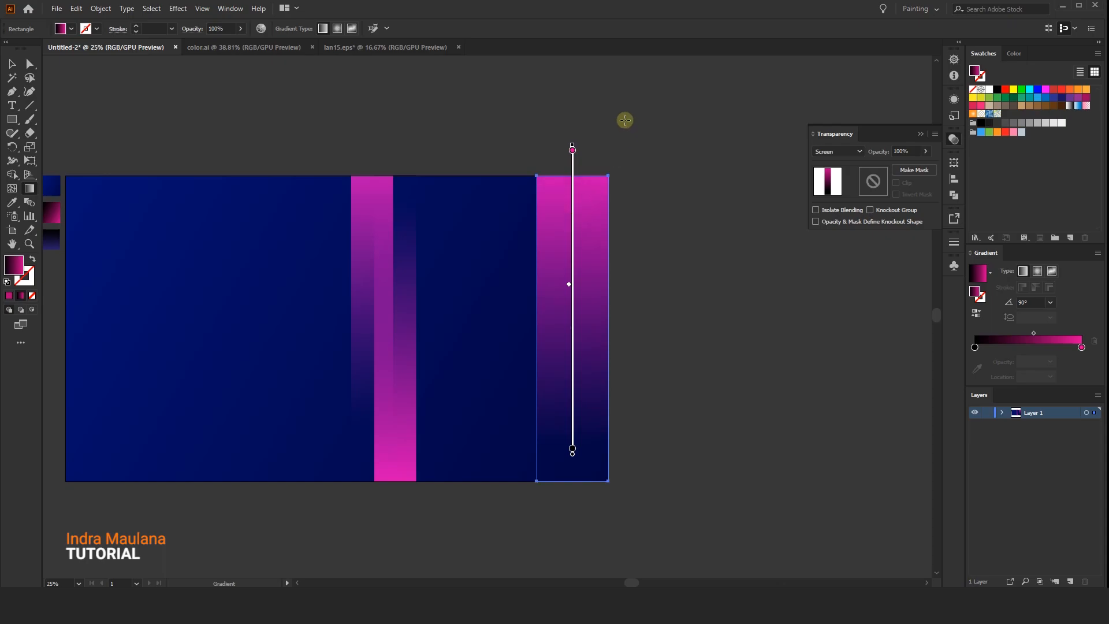
click(12, 64)
click(312, 128)
Paste a copy of the wide strip in front and narrow it to 145 px against the background's right edge
click(559, 243)
click(76, 8)
click(96, 64)
click(77, 8)
click(127, 88)
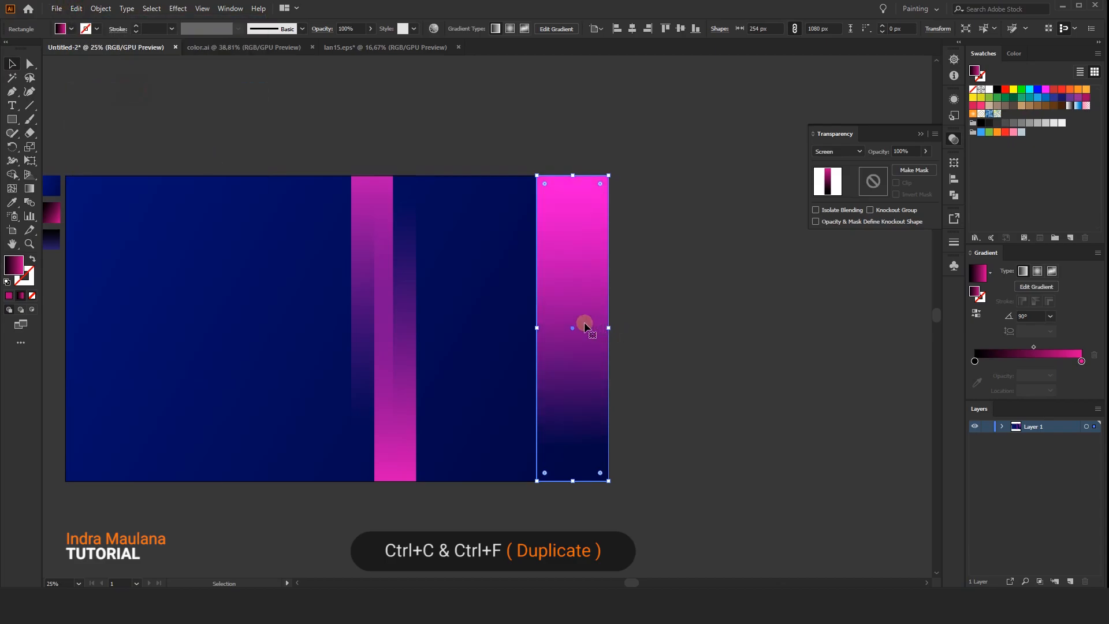
drag(537, 328, 571, 330)
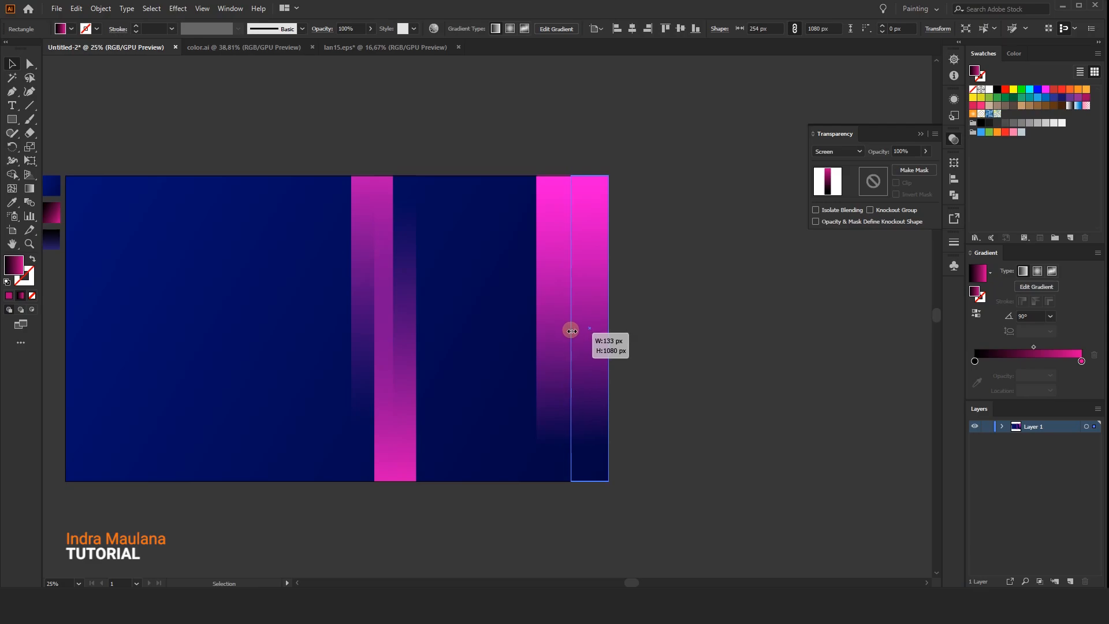
drag(571, 331, 567, 330)
click(643, 251)
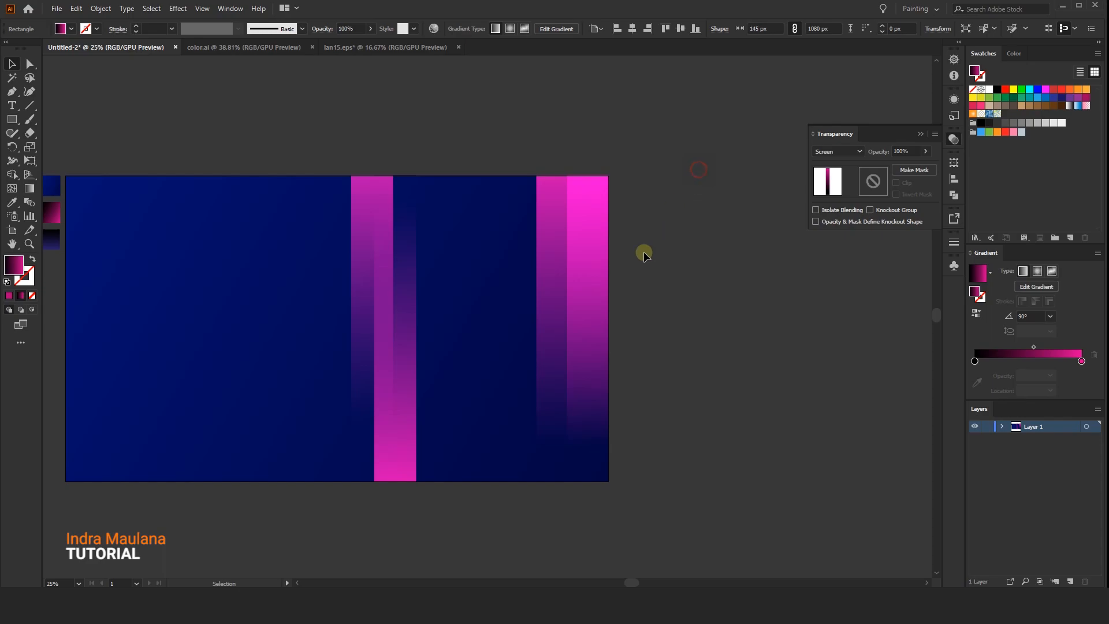
Narrow the wide rear strip from its right side to about 182 px and the front strip from its left side to 125 px
click(595, 263)
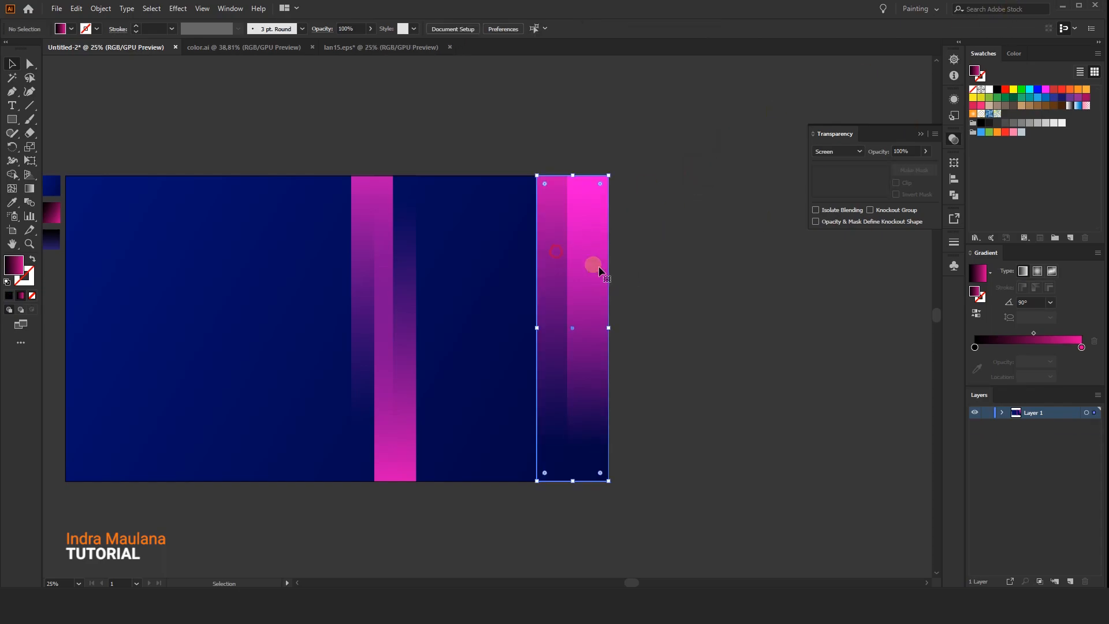
drag(610, 328, 589, 329)
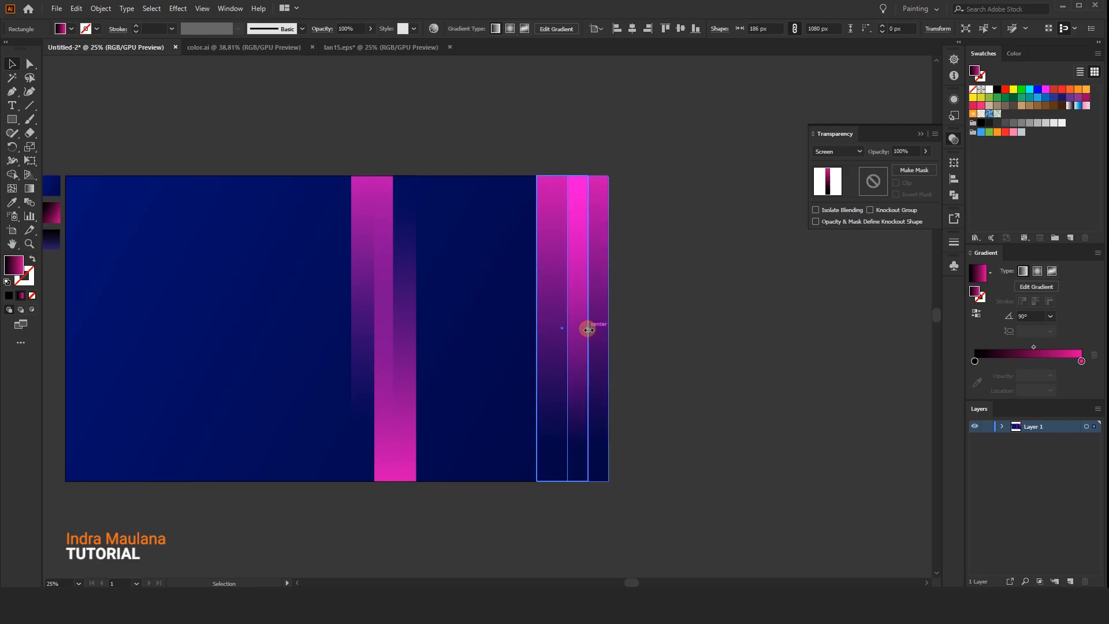
click(597, 294)
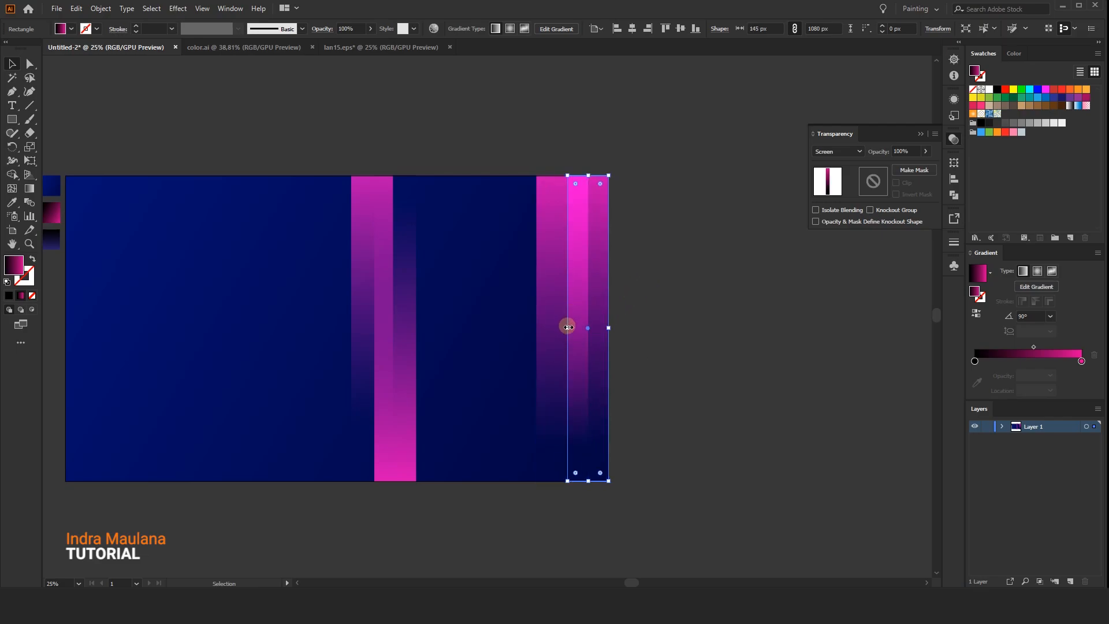
drag(567, 327, 573, 327)
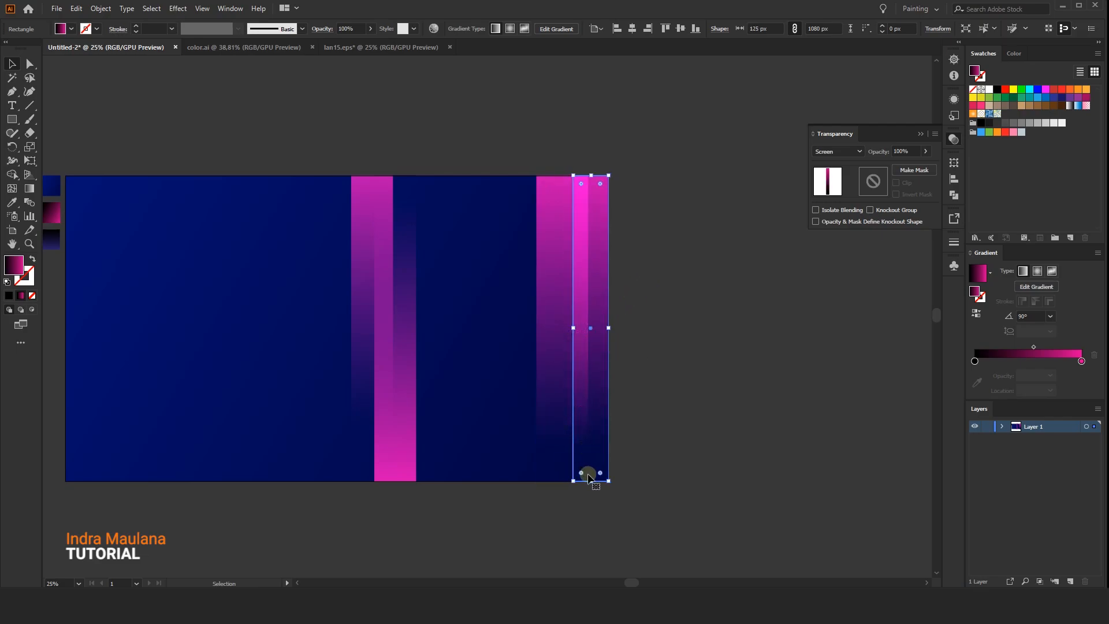
Shorten the front right-edge strip to 666 px high from its lower end and extend its left side slightly
drag(592, 480, 590, 363)
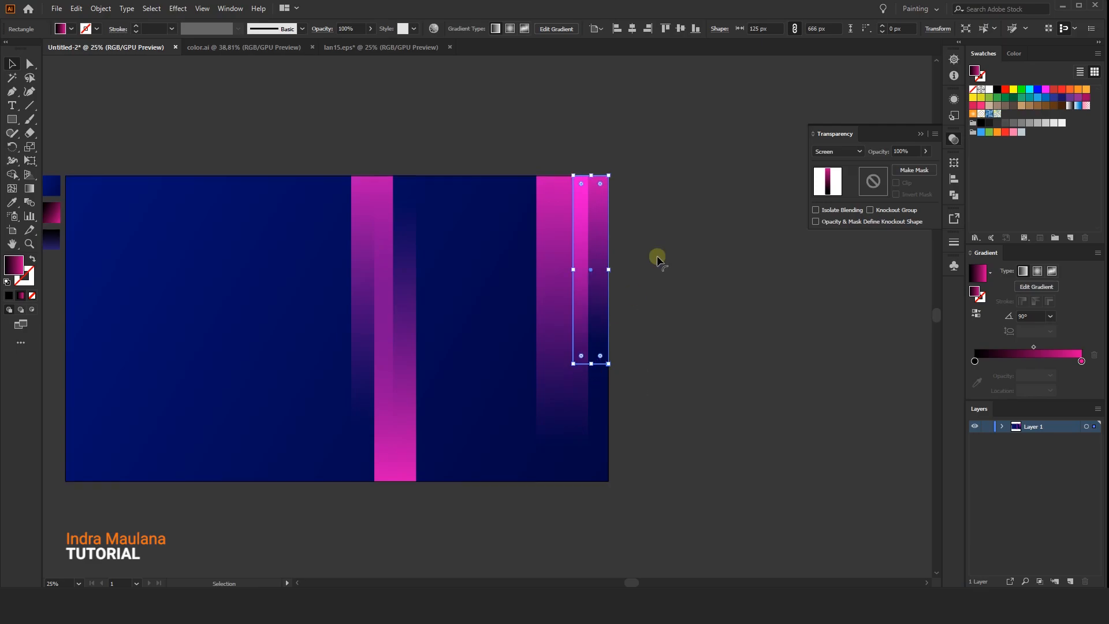
click(650, 243)
drag(603, 214, 581, 254)
drag(573, 270, 564, 272)
Narrow the full-height strip beside the right edge slightly from its left side
click(556, 277)
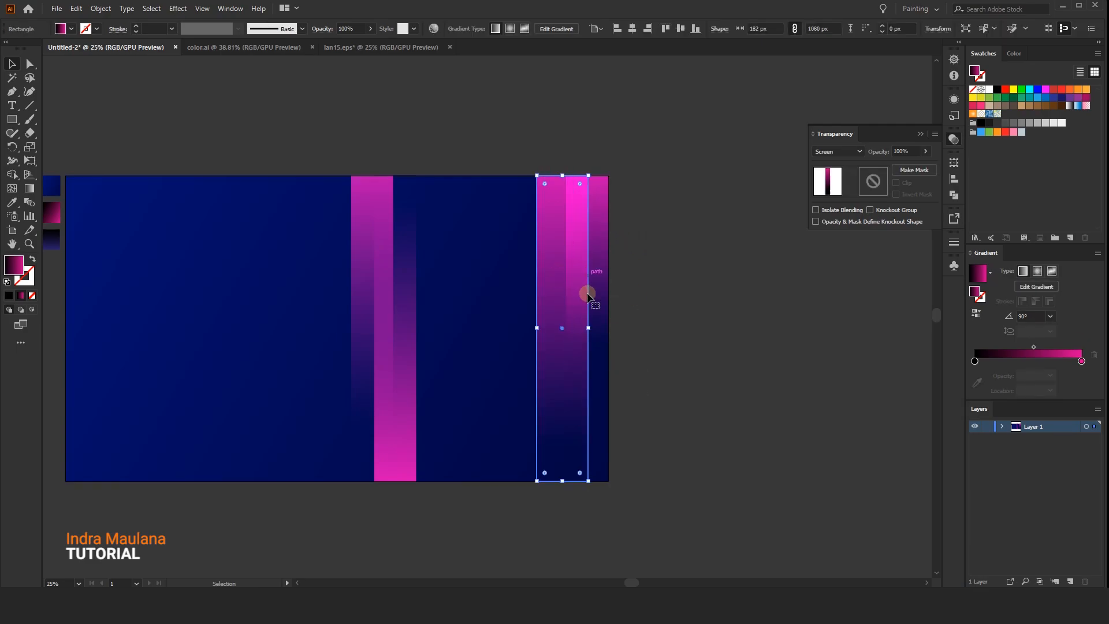
drag(537, 328, 539, 327)
click(647, 382)
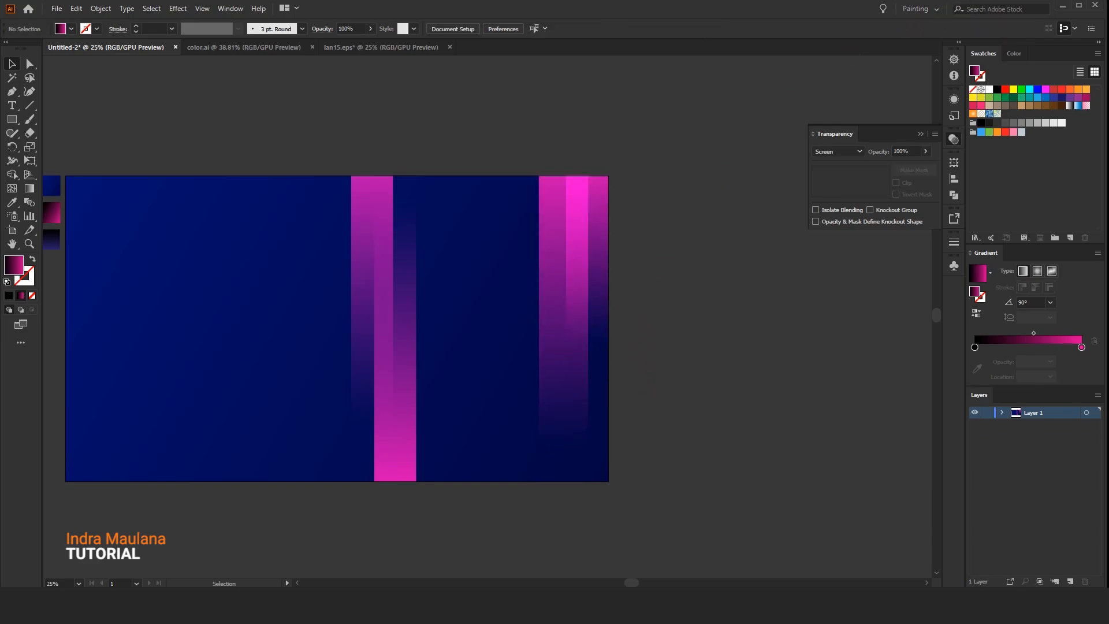
Draw a gradient rectangle about 70 × 698 px in the background's lower-right corner and set its blending mode to Screen
click(12, 120)
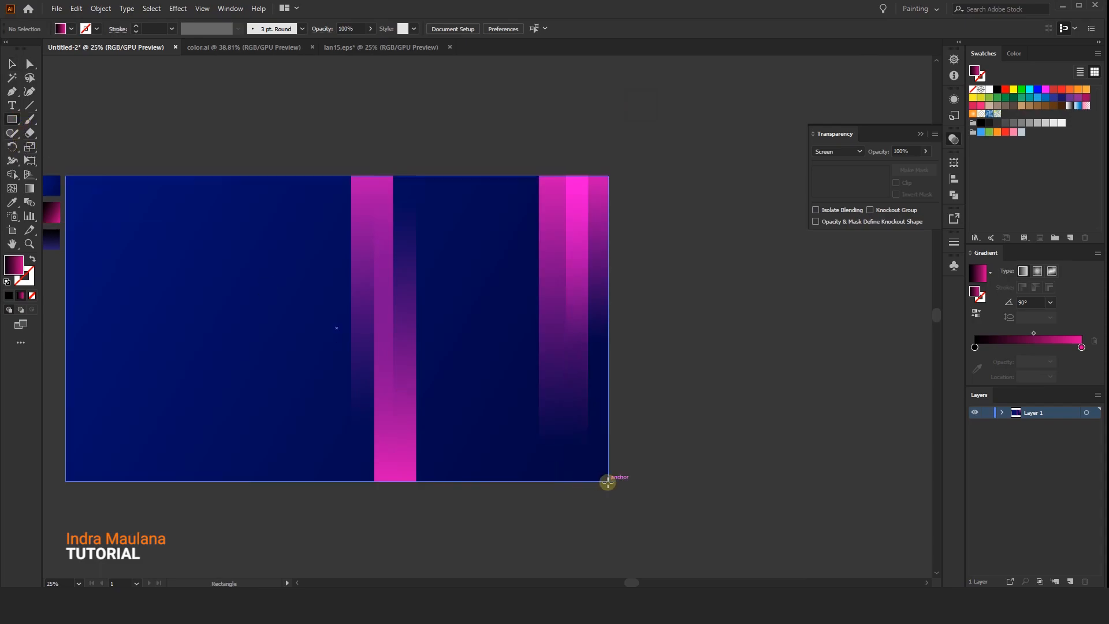
drag(603, 479, 588, 283)
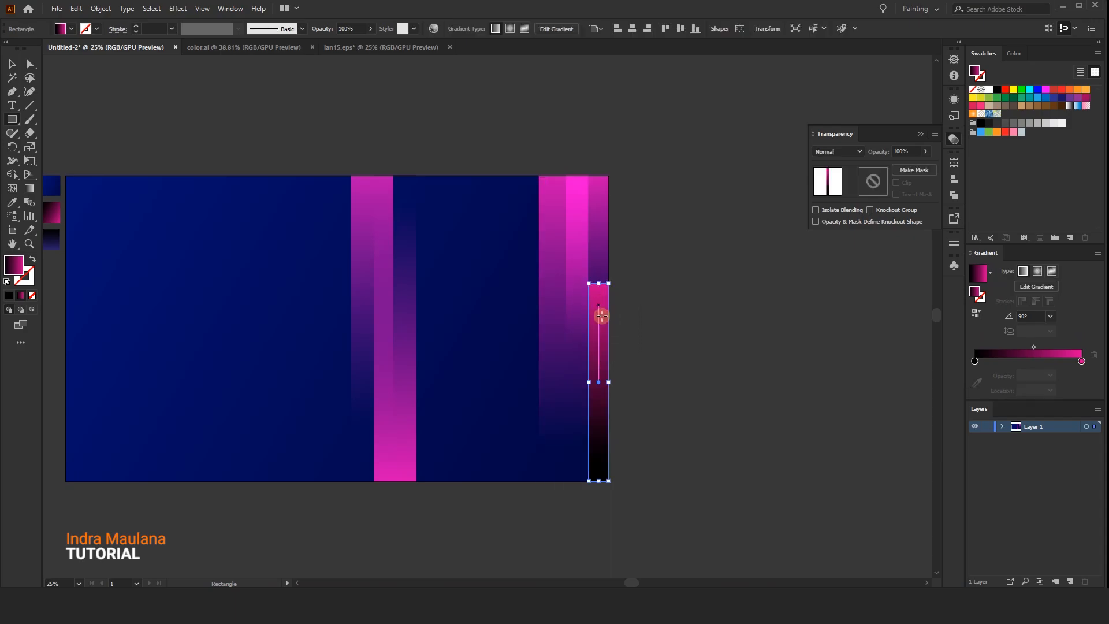
click(12, 64)
click(861, 153)
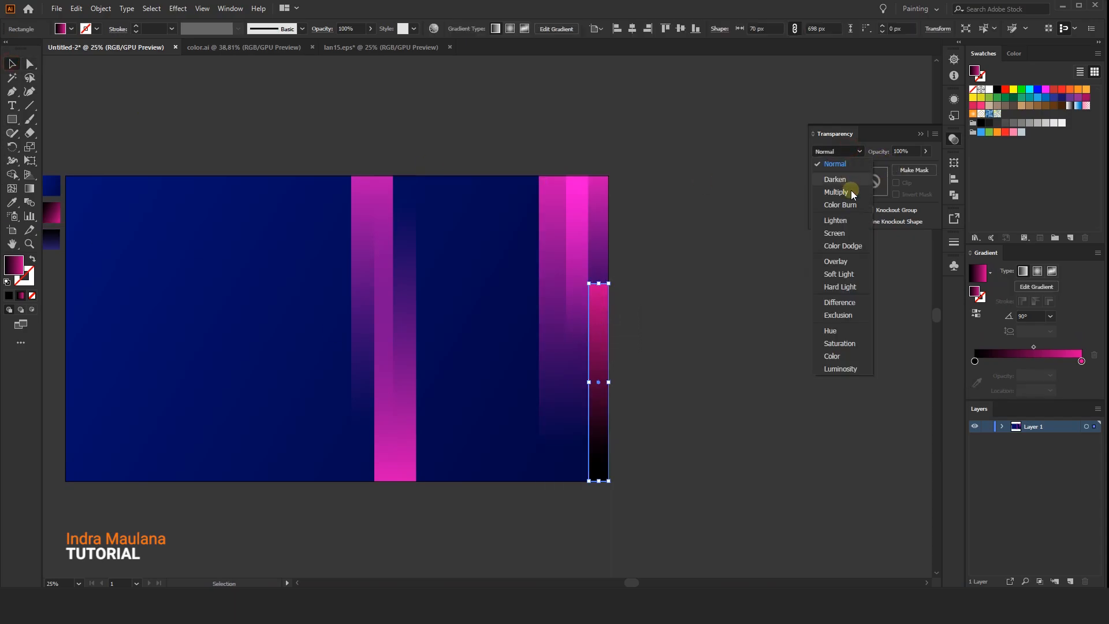
click(841, 238)
click(701, 360)
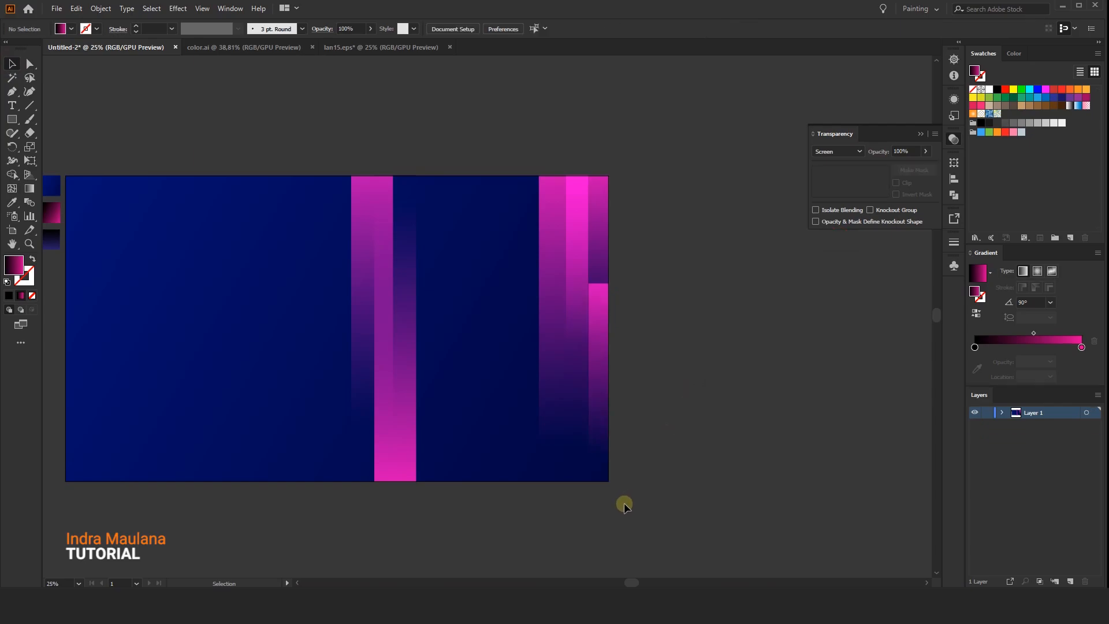
Reverse the lower-right corner strip's gradient so the pink is at its lower end
click(593, 396)
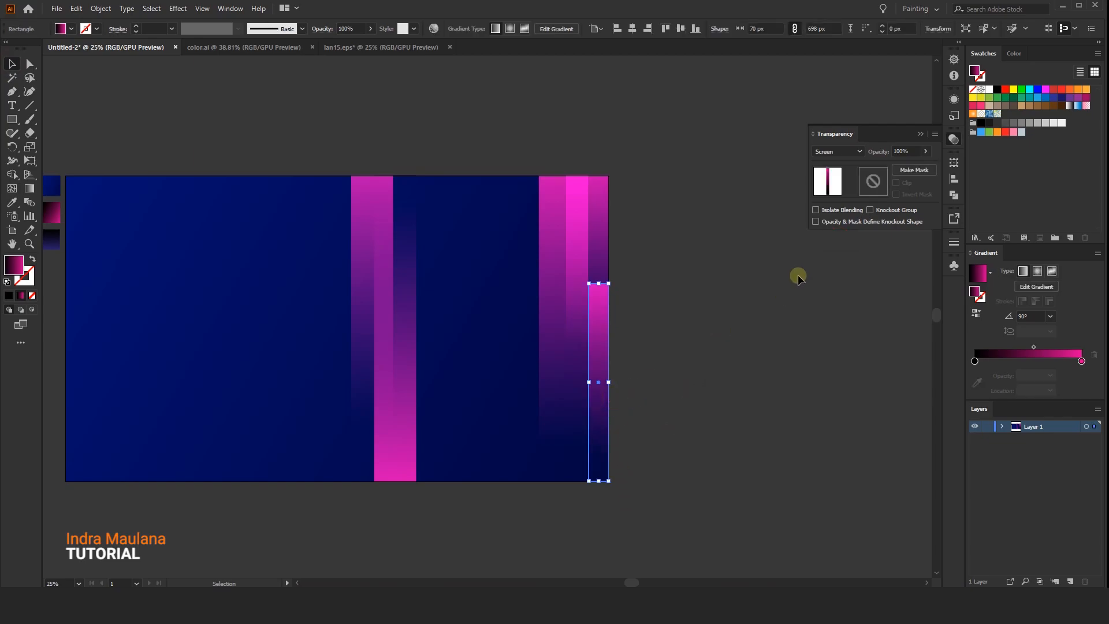
click(976, 312)
click(658, 218)
Widen the lower-right corner strip to 72 px so its left side meets the edge of the neighbouring strip
scroll(660, 309, up, 2)
click(581, 379)
scroll(575, 363, up, 4)
drag(560, 303, 555, 303)
scroll(566, 325, down, 4)
click(701, 352)
scroll(691, 352, down, 1)
mouse_move(693, 352)
mouse_down()
mouse_move(659, 426)
mouse_move(673, 354)
mouse_up()
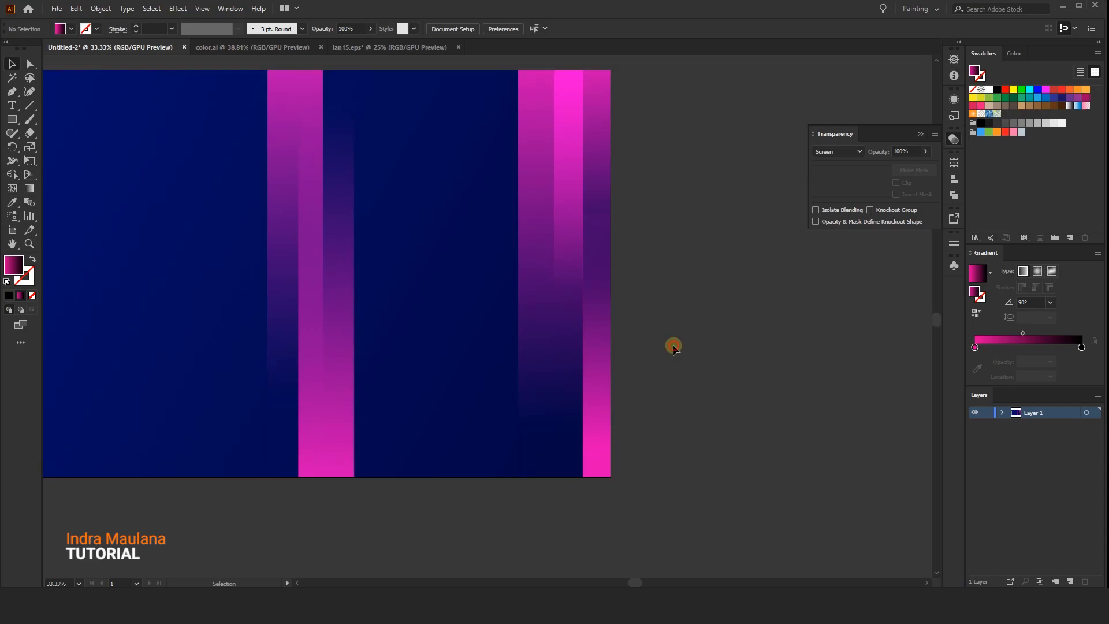
Duplicate the 72 px corner strip onto the right-hand strip of the middle group
scroll(673, 355, down, 2)
drag(651, 292, 668, 361)
click(630, 433)
drag(629, 436, 370, 353)
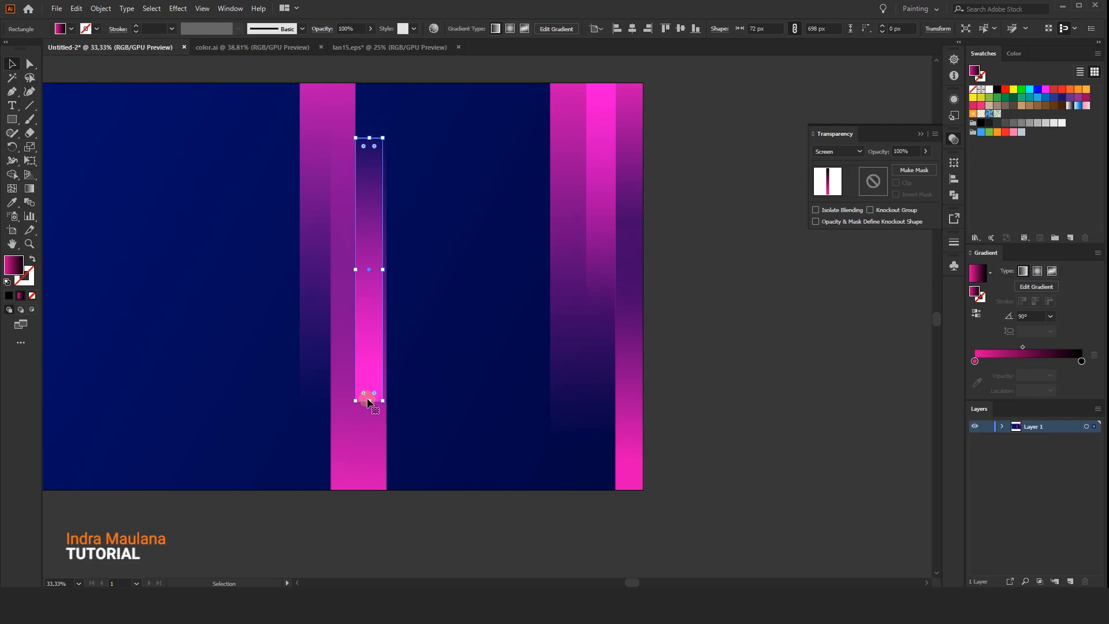
Shorten the copied strip in the middle group to 322 px high and widen it rightward to 109 px
drag(371, 402, 367, 261)
key(ctrl+plus)
key(ctrl+plus)
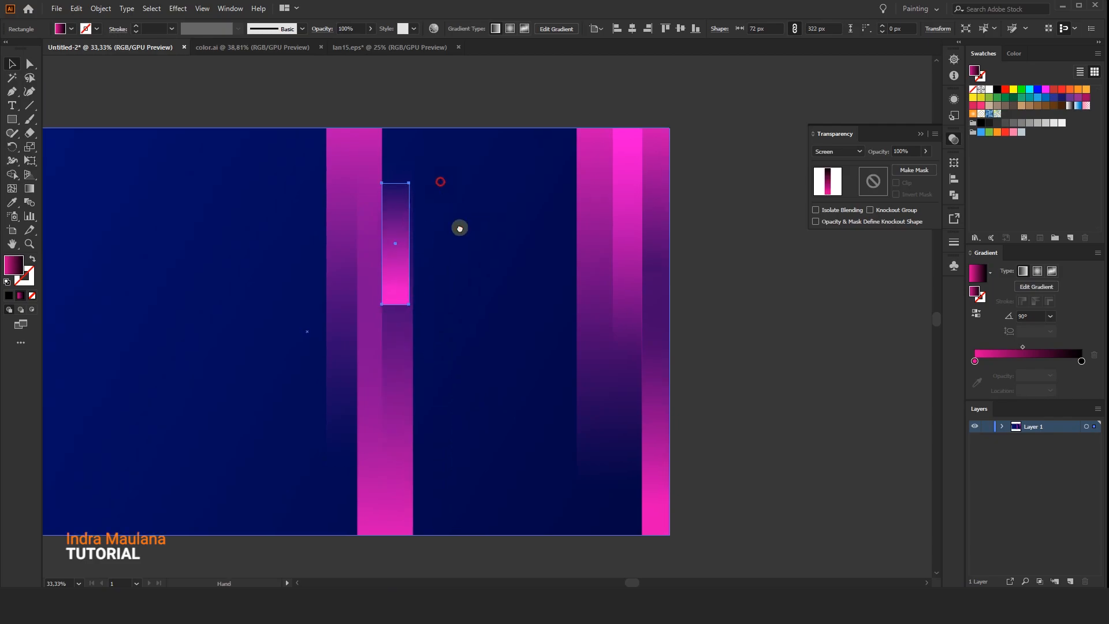
drag(379, 309, 407, 309)
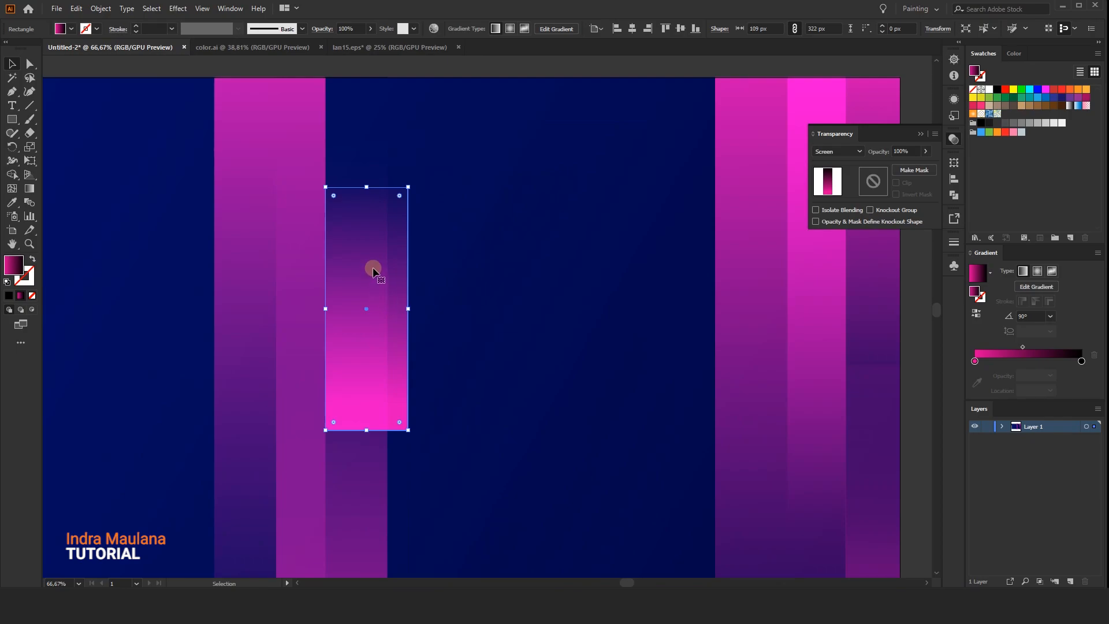
Reverse the small middle strip's gradient so pink is at its upper end, and shift the gradient upward to soften it
scroll(374, 270, up, 1)
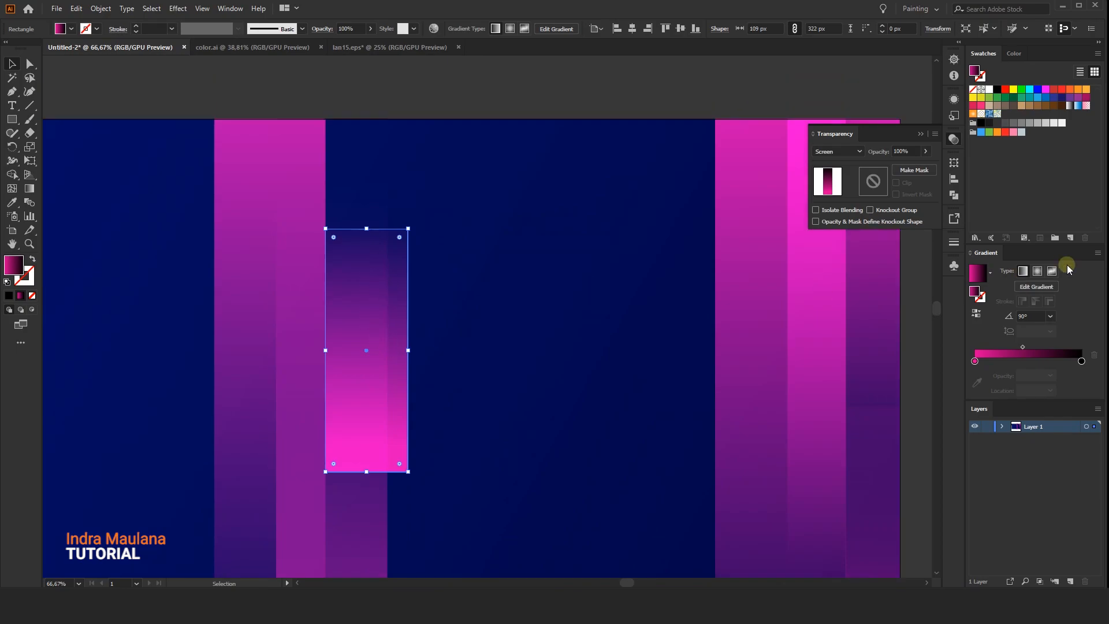
click(976, 313)
click(30, 192)
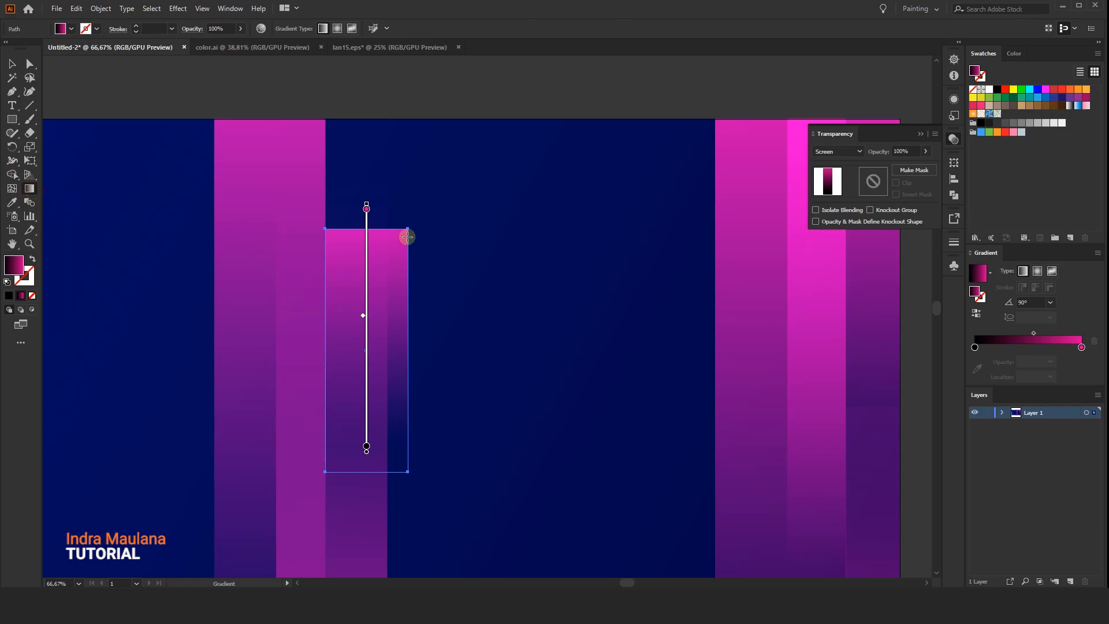
drag(367, 243, 368, 198)
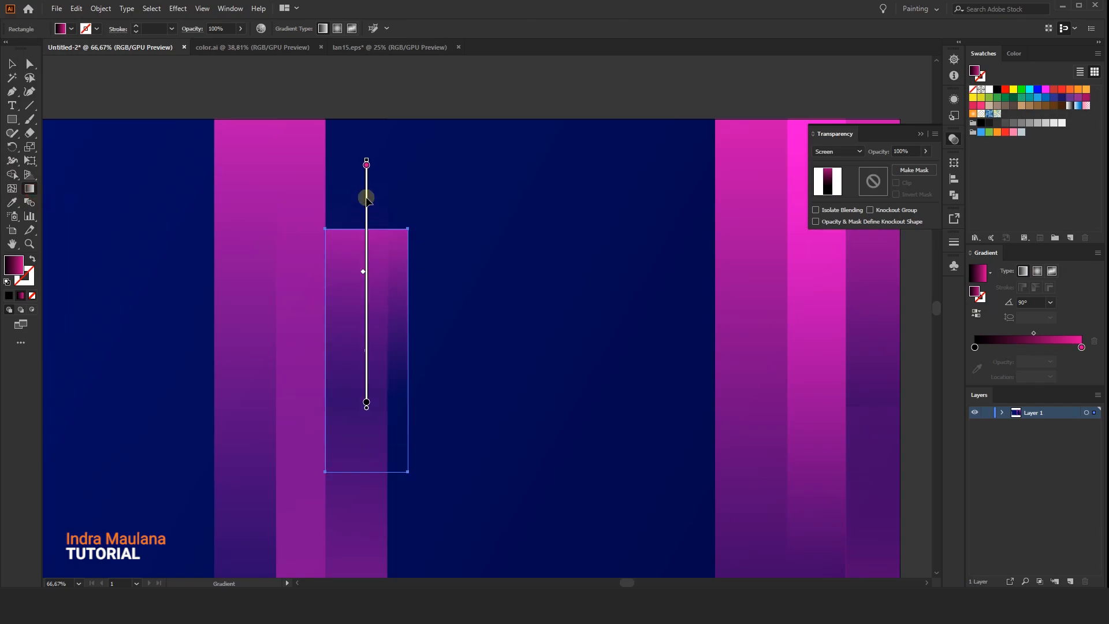
click(12, 64)
Duplicate the small 109 × 322 px strip up and to the right, overlapping the original
scroll(450, 220, up, 1)
drag(389, 313, 389, 302)
drag(381, 344, 413, 285)
Select both small overlapping strips and move them together slightly downward
shift+click(349, 322)
drag(423, 237, 416, 274)
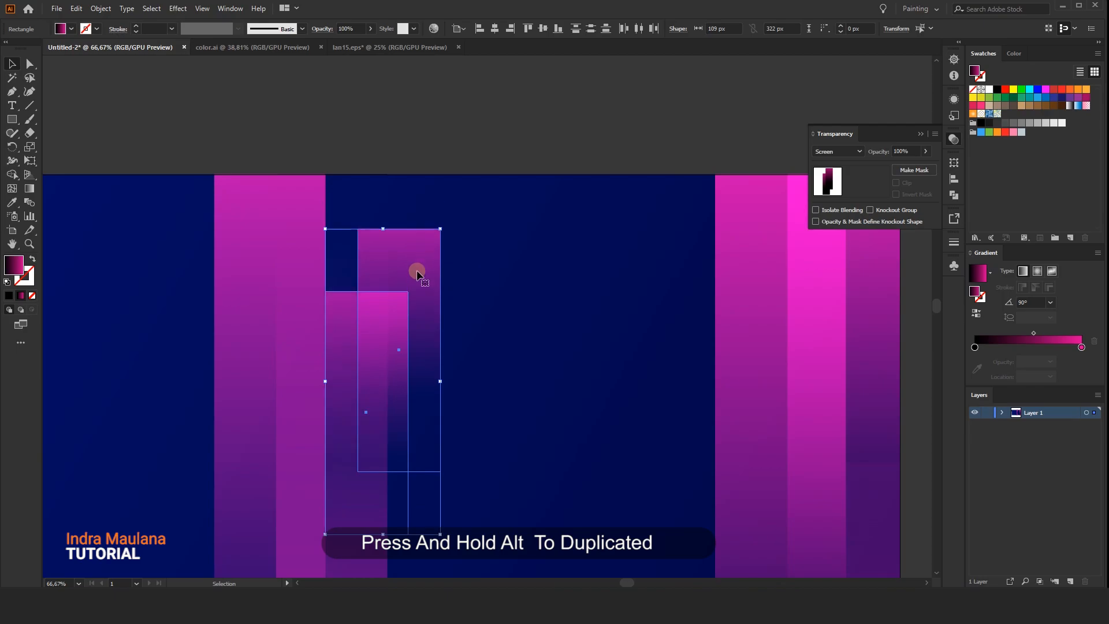
drag(420, 316, 420, 331)
drag(496, 262, 483, 183)
click(483, 100)
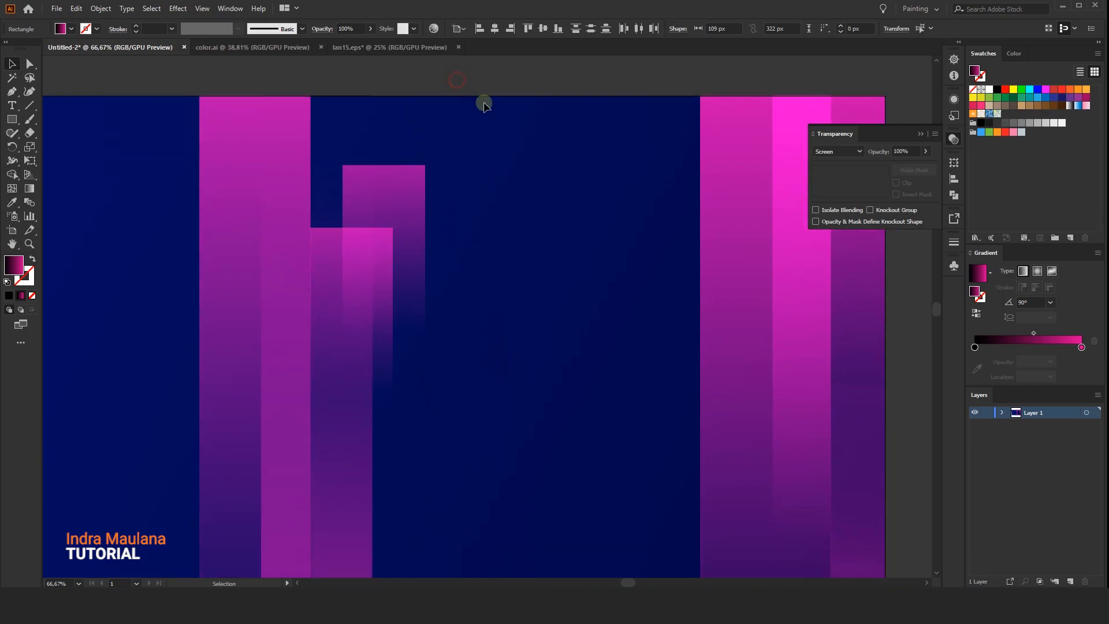
Duplicate the small upper strip down and to the right, and reverse the copy's gradient so pink is at its lower end
drag(483, 101, 466, 84)
drag(389, 208, 428, 265)
click(975, 312)
scroll(58, 271, down, 2)
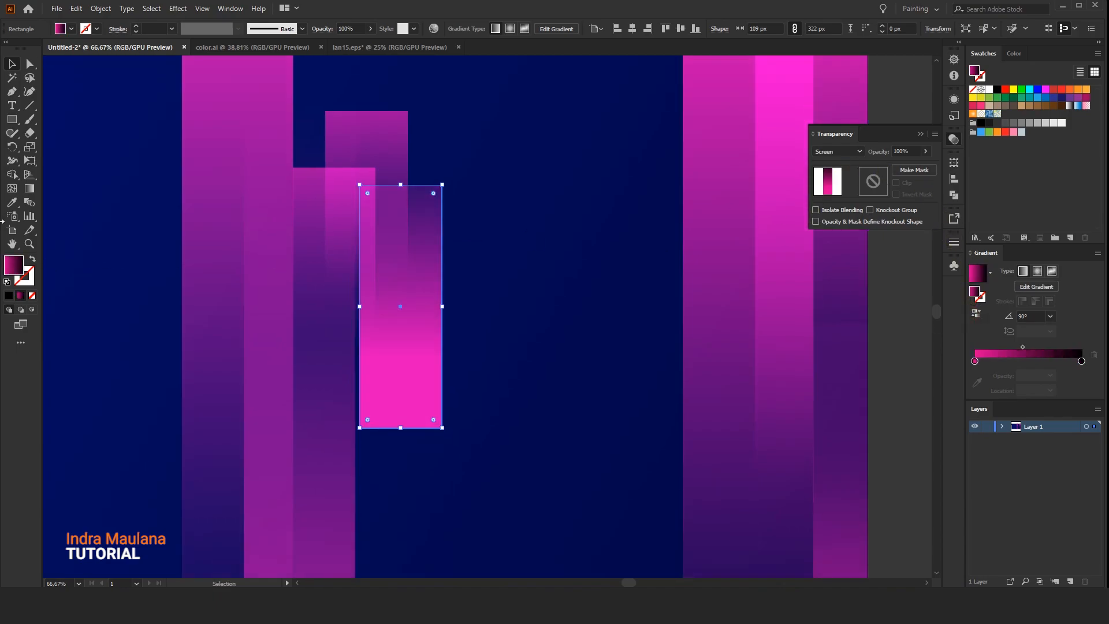
Shift the new small strip's gradient downward to soften the pink at its lower end
click(31, 189)
mouse_move(391, 300)
mouse_down()
mouse_move(386, 430)
mouse_move(362, 433)
mouse_up()
drag(399, 363, 399, 337)
scroll(426, 318, down, 5)
ctrl+click(324, 193)
scroll(325, 227, up, 1)
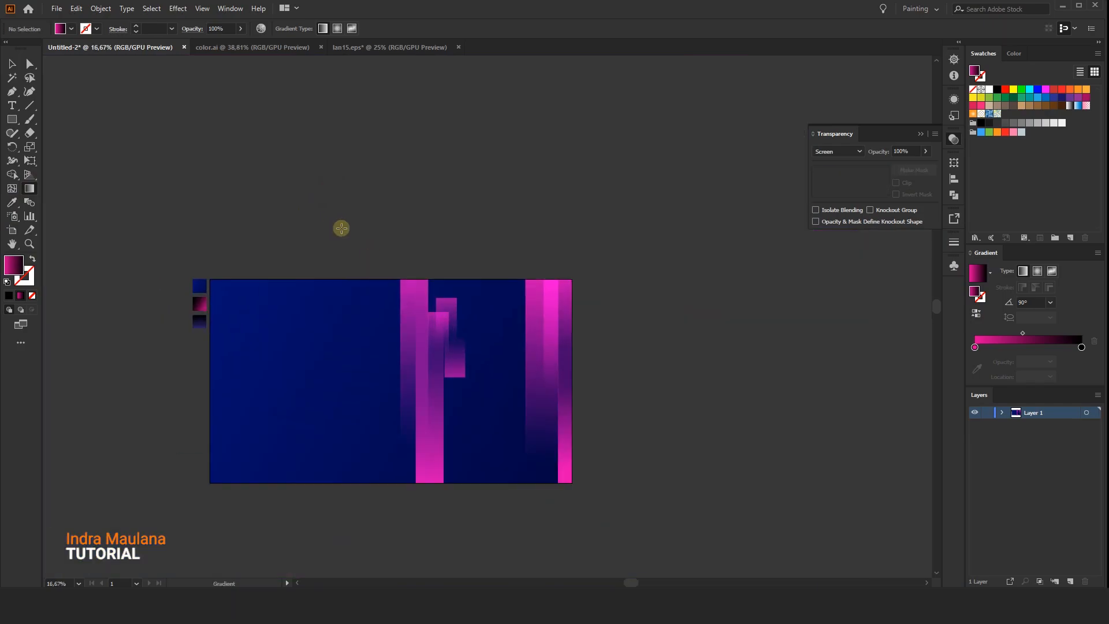
Nudge the lowest small strip's gradient slightly upward to fine-tune its fade
scroll(452, 332, up, 2)
ctrl+click(413, 316)
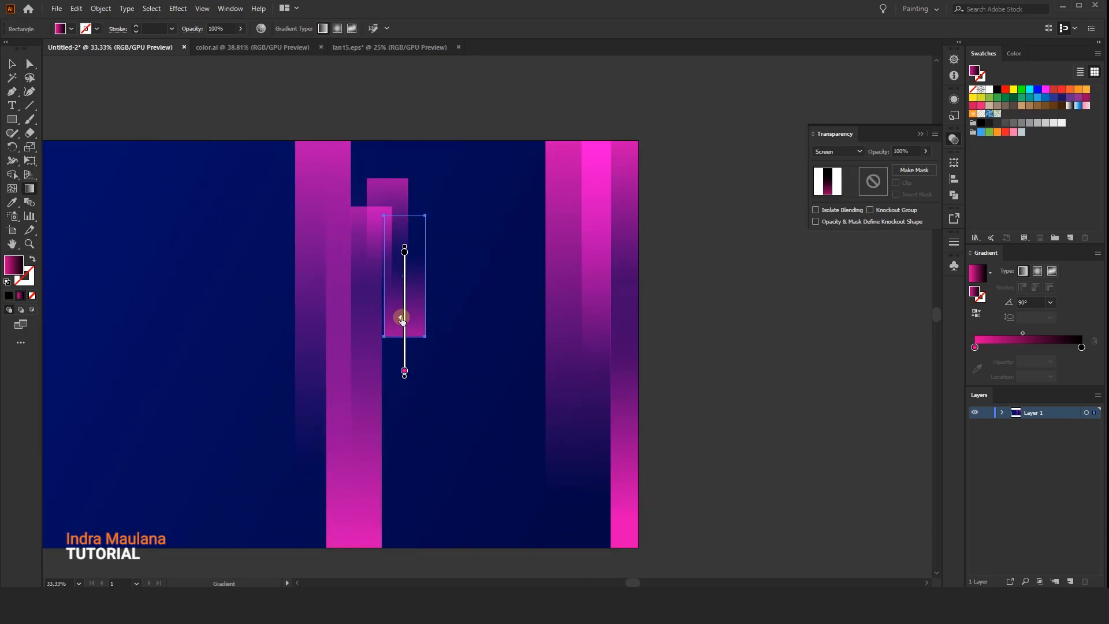
drag(406, 316, 405, 305)
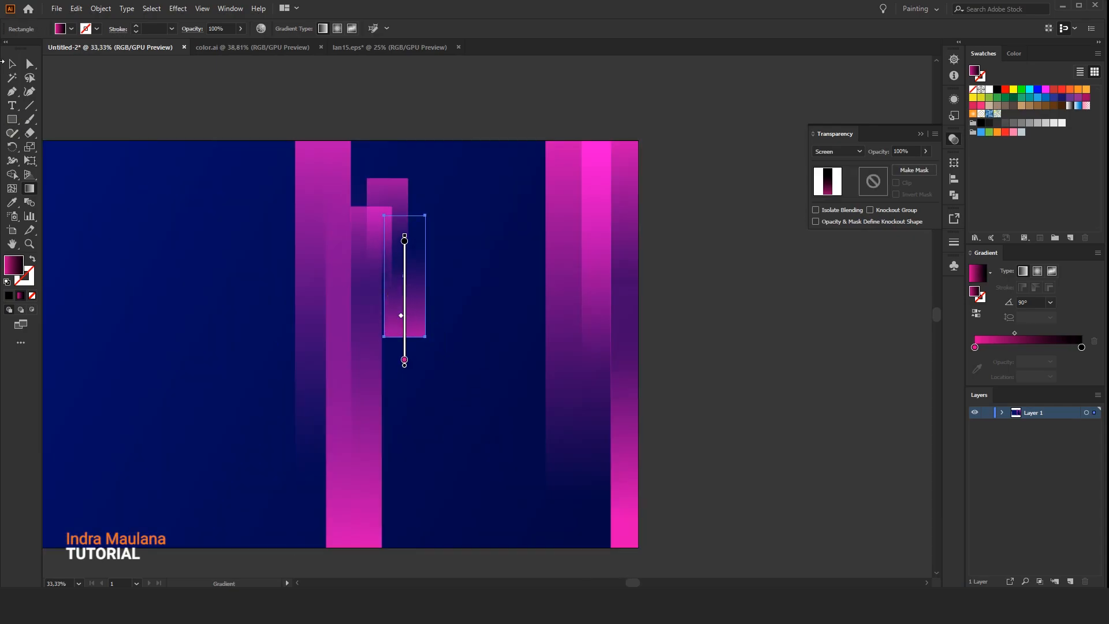
click(9, 61)
click(222, 93)
drag(319, 163, 342, 203)
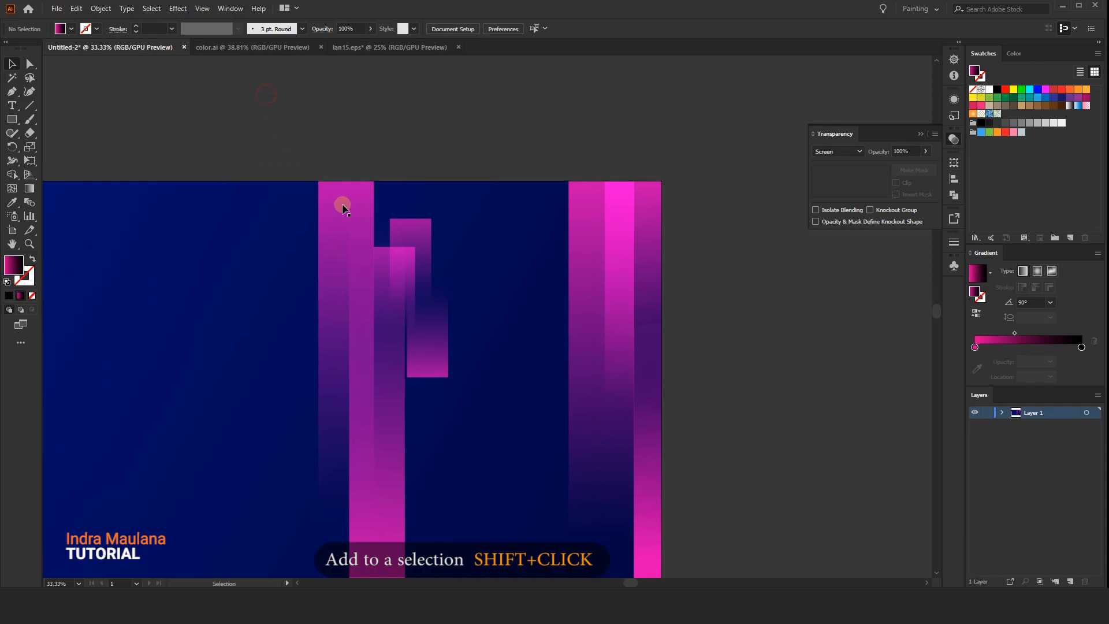
Select the three small overlapping strips and group them
click(444, 320)
shift+click(406, 232)
shift+click(383, 254)
right_click(419, 249)
click(449, 326)
Try moving the grouped small strips slightly to the left, and undo the move
drag(448, 298, 408, 291)
click(460, 128)
key(ctrl+z)
click(463, 131)
Lock the dark blue gradient background rectangle
scroll(468, 139, down, 1)
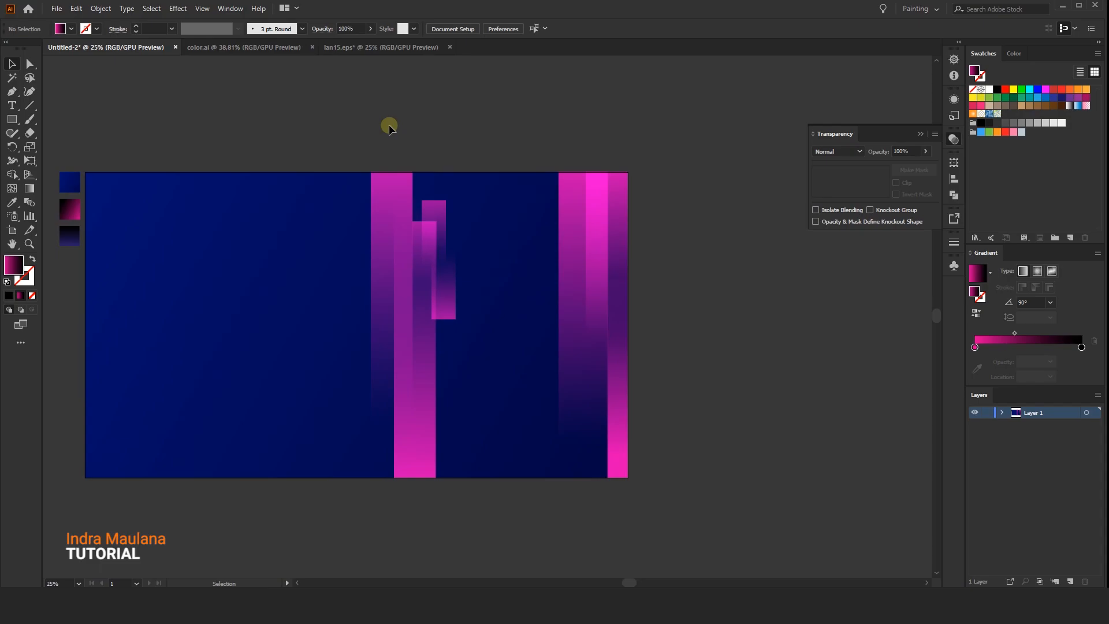
scroll(441, 174, down, 1)
drag(302, 137, 340, 144)
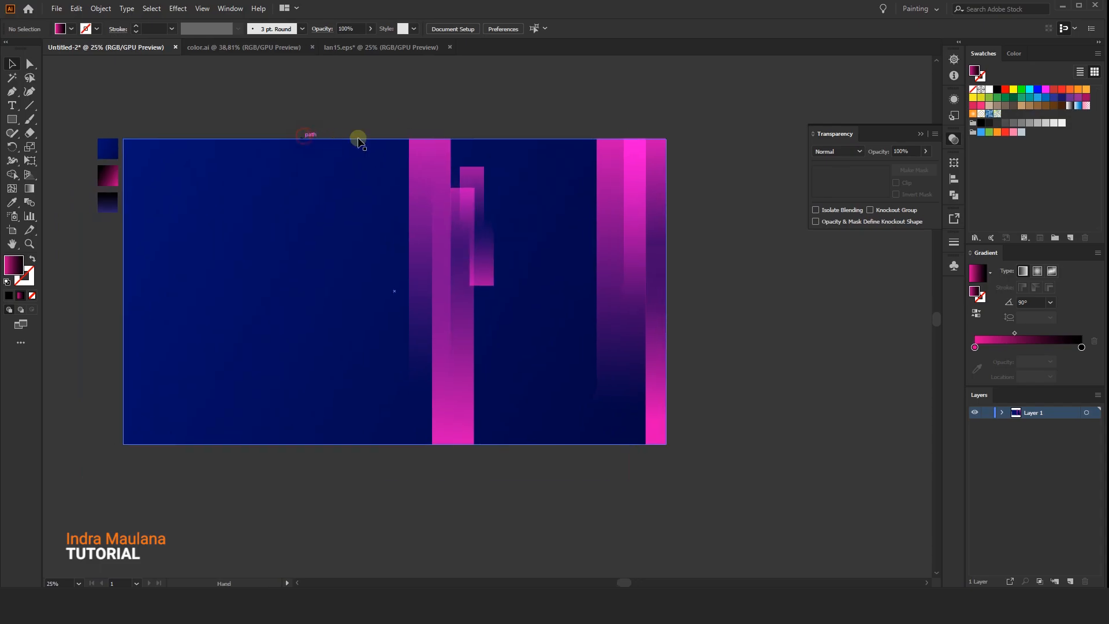
drag(658, 73, 672, 79)
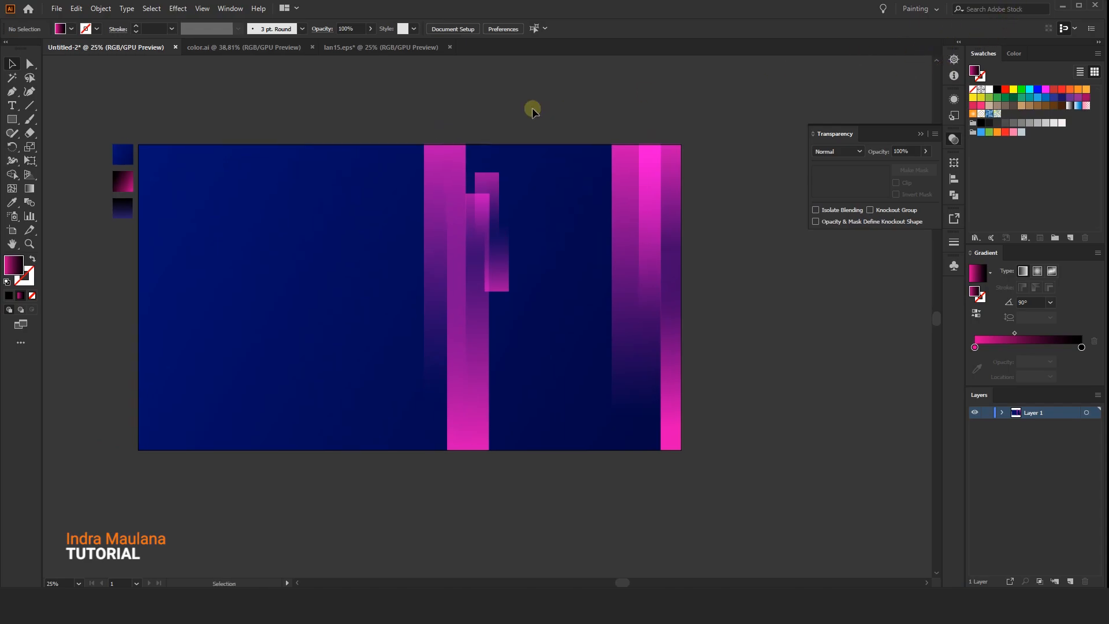
click(323, 225)
click(100, 8)
mouse_move(151, 97)
click(347, 91)
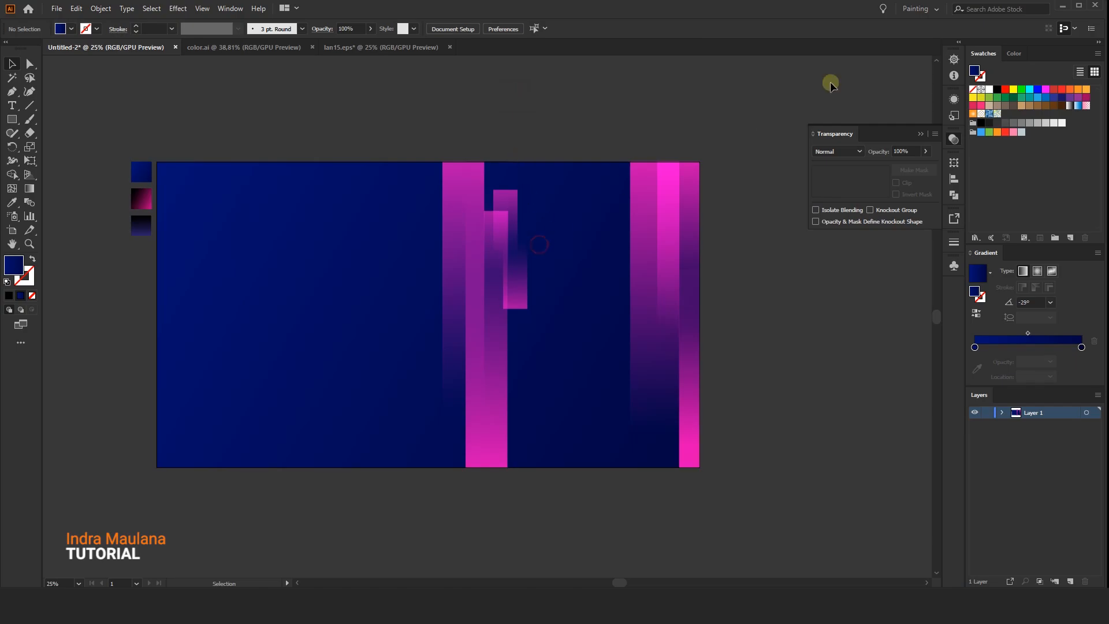
Place the portrait Image Place Here.png at about 728 × 967 px against the artboard's lower-right corner
click(57, 8)
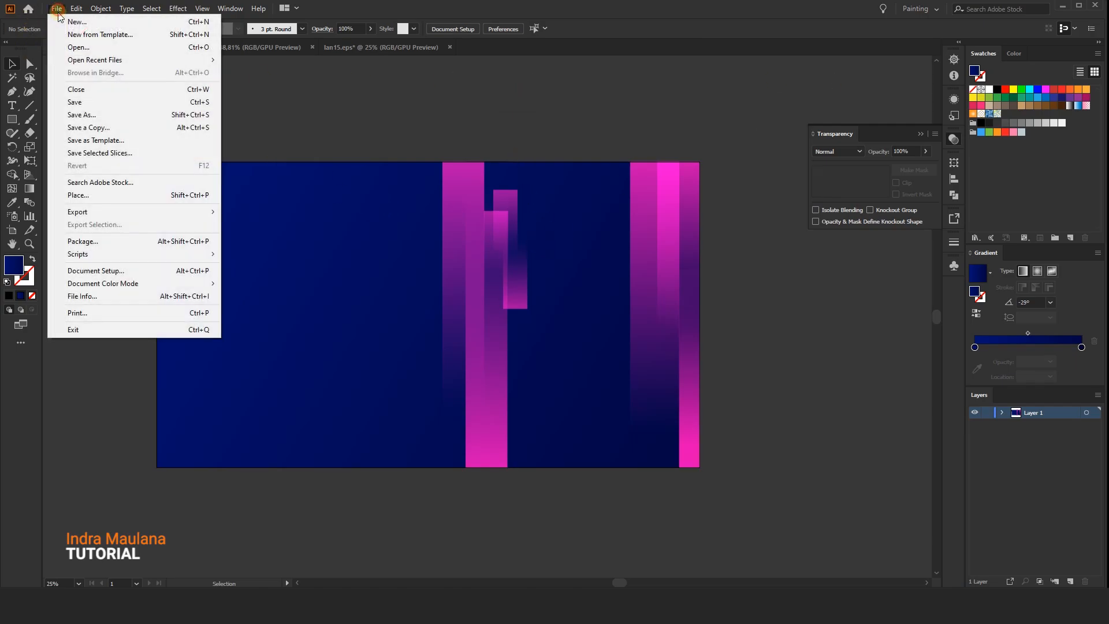
click(108, 191)
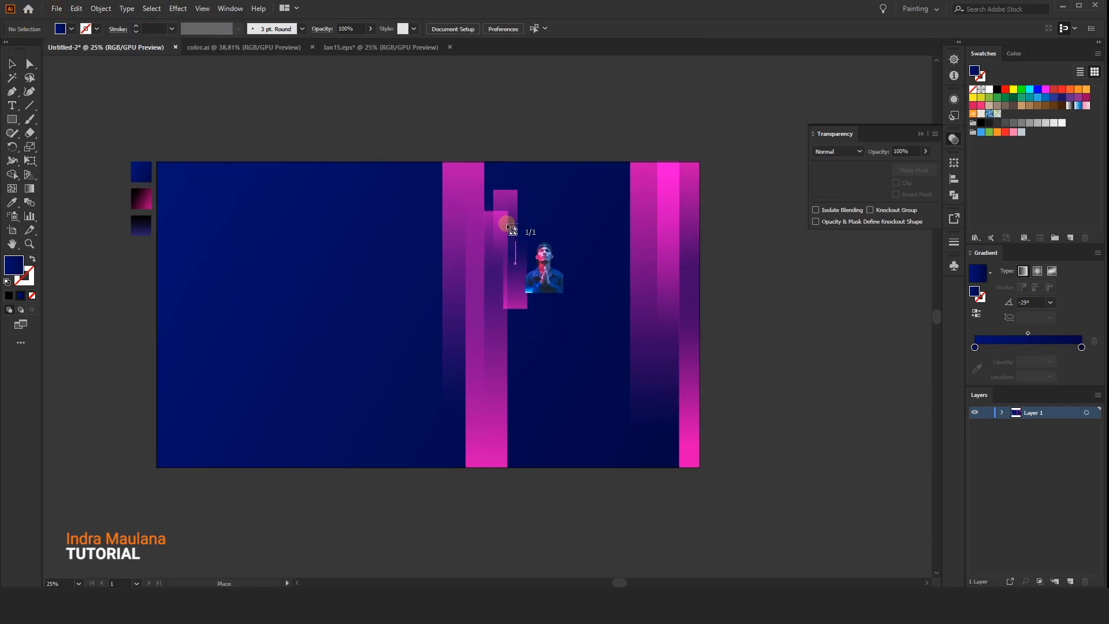
drag(700, 465, 493, 194)
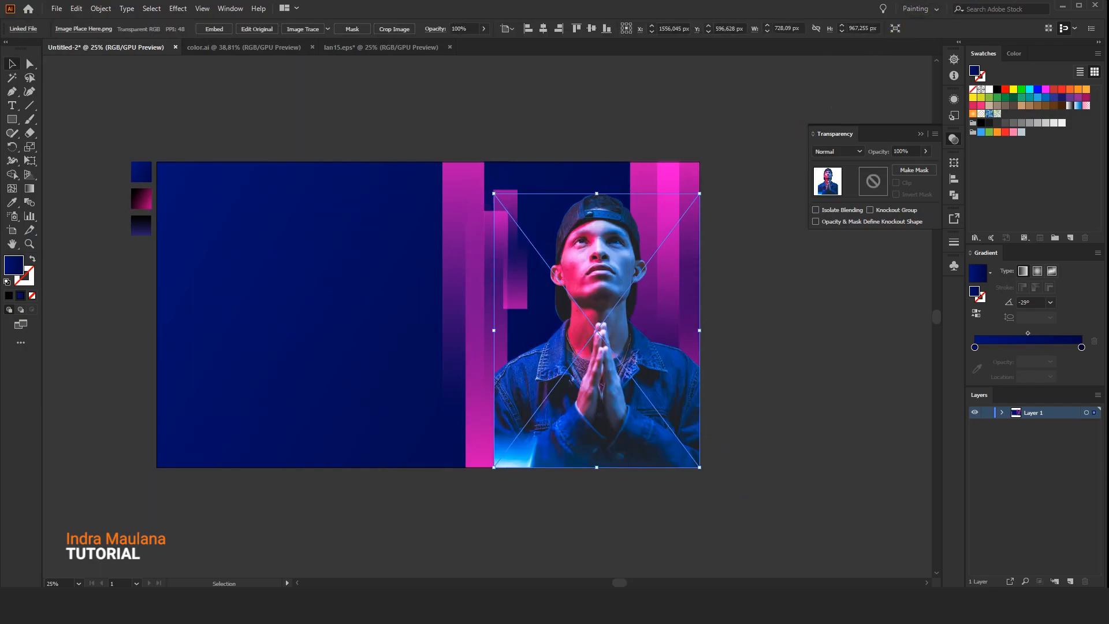
Move the placed portrait to the left and enlarge it slightly between the strip groups, keeping its base on the artboard's lower edge
drag(551, 432, 523, 433)
drag(672, 193, 678, 182)
click(736, 444)
drag(737, 448, 705, 453)
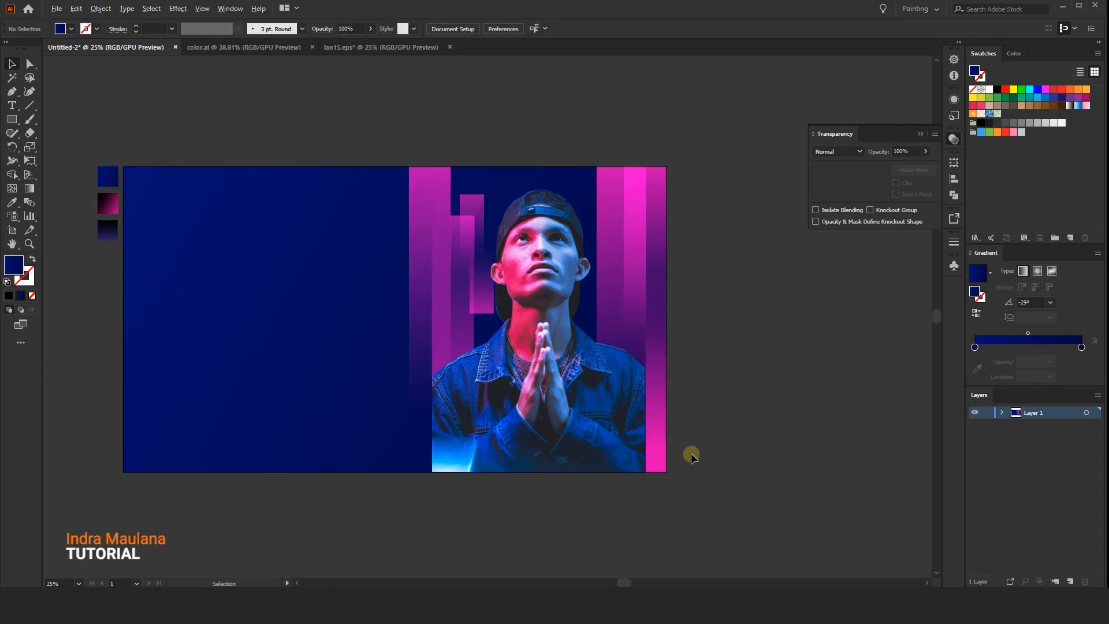
scroll(693, 454, up, 2)
click(536, 326)
scroll(543, 260, up, 4)
drag(598, 144, 599, 143)
click(797, 284)
scroll(777, 309, down, 2)
drag(779, 374, 689, 345)
Lock the placed portrait so the strips behind it can be selected
click(382, 354)
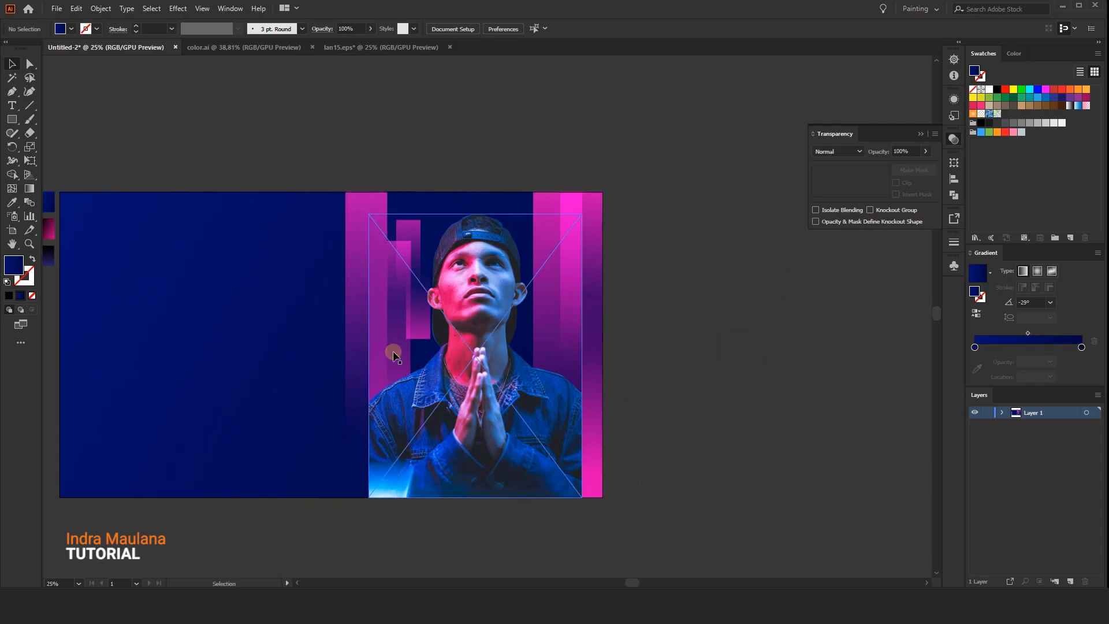
click(396, 356)
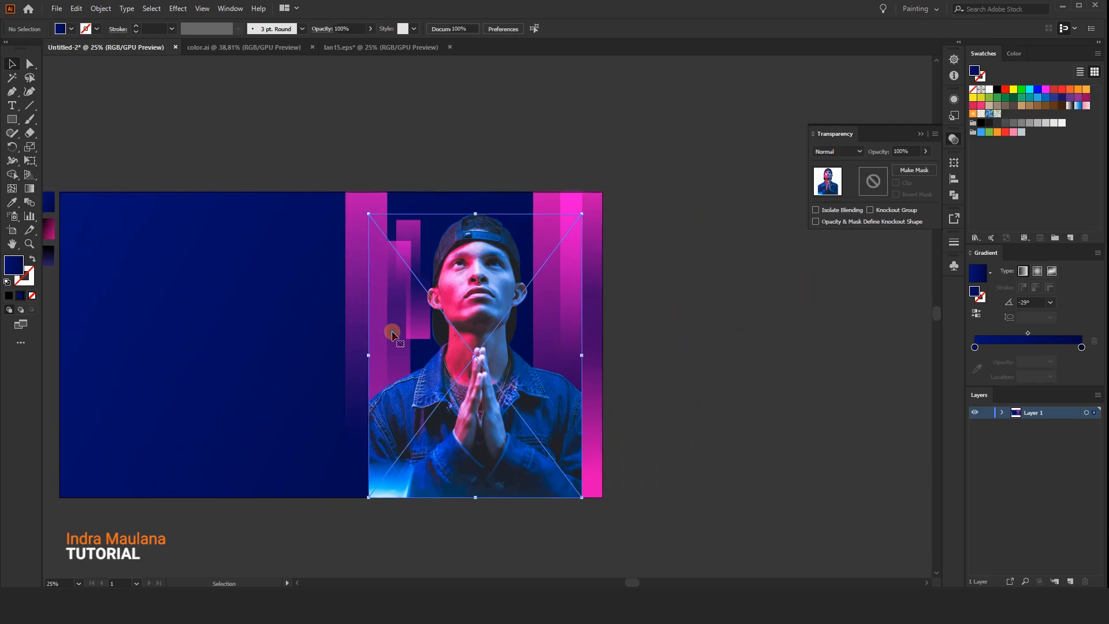
click(99, 9)
mouse_move(166, 89)
click(279, 90)
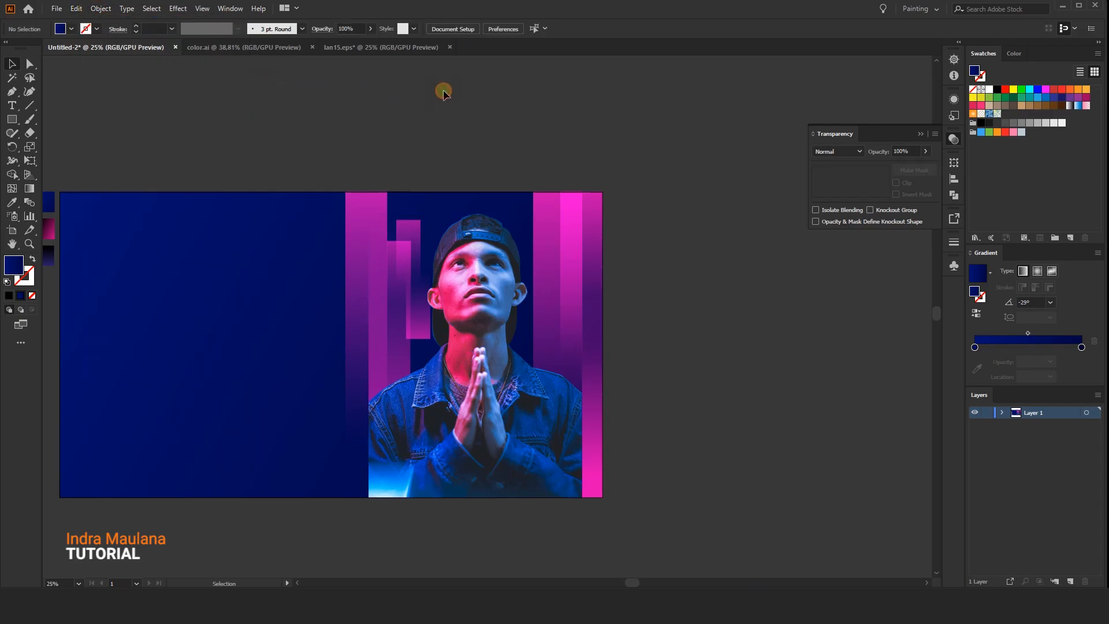
Bring the long pink strip of the middle group to the front, over the portrait's shoulder
right_click(386, 359)
mouse_move(485, 298)
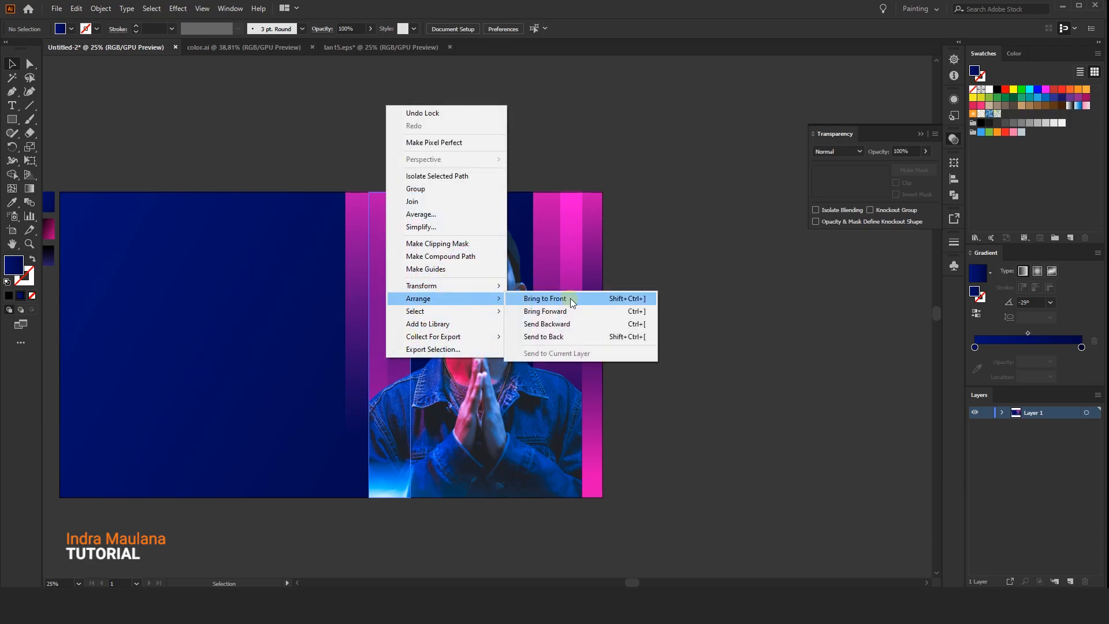
click(563, 298)
click(530, 174)
Draw a gradient rectangle about 181 × 658 px over the portrait's right-hand shoulder and narrow it to 171 px
scroll(497, 172, right, 4)
scroll(669, 372, right, 1)
scroll(625, 356, left, 1)
drag(507, 447, 519, 419)
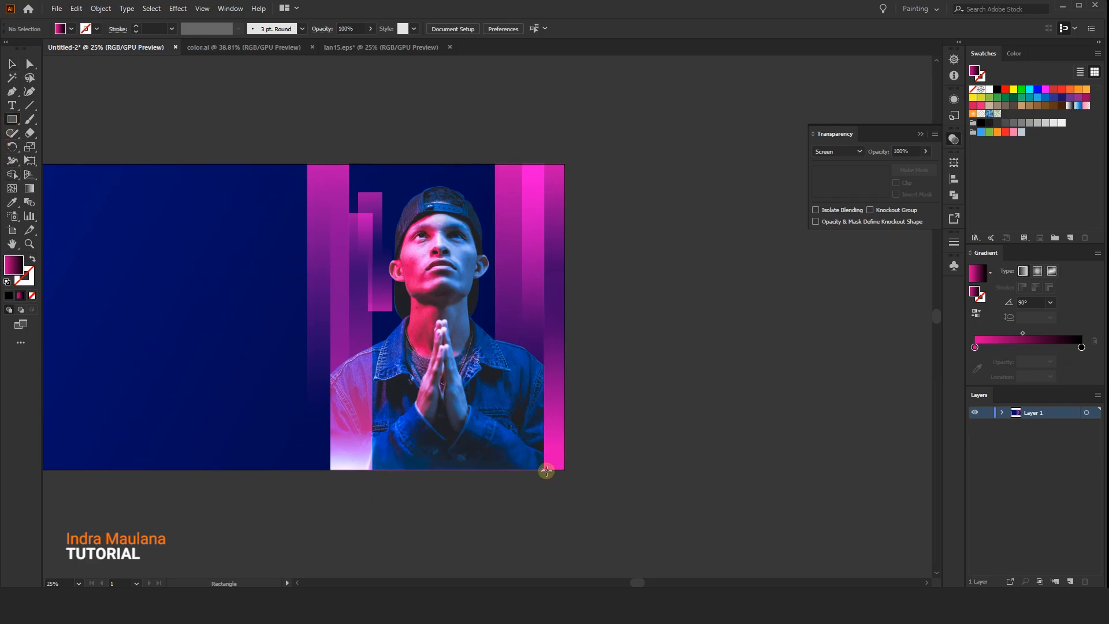
mouse_move(546, 469)
mouse_down()
mouse_move(539, 376)
mouse_move(495, 290)
mouse_move(480, 282)
mouse_up()
key(v)
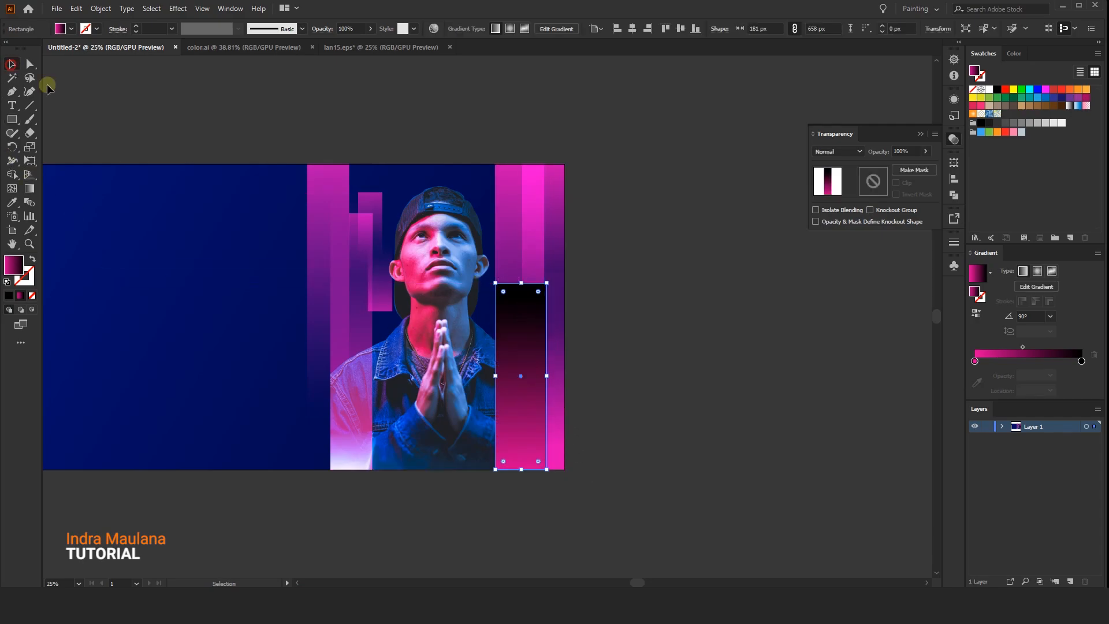
scroll(530, 364, up, 2)
drag(563, 392, 538, 393)
scroll(629, 414, down, 2)
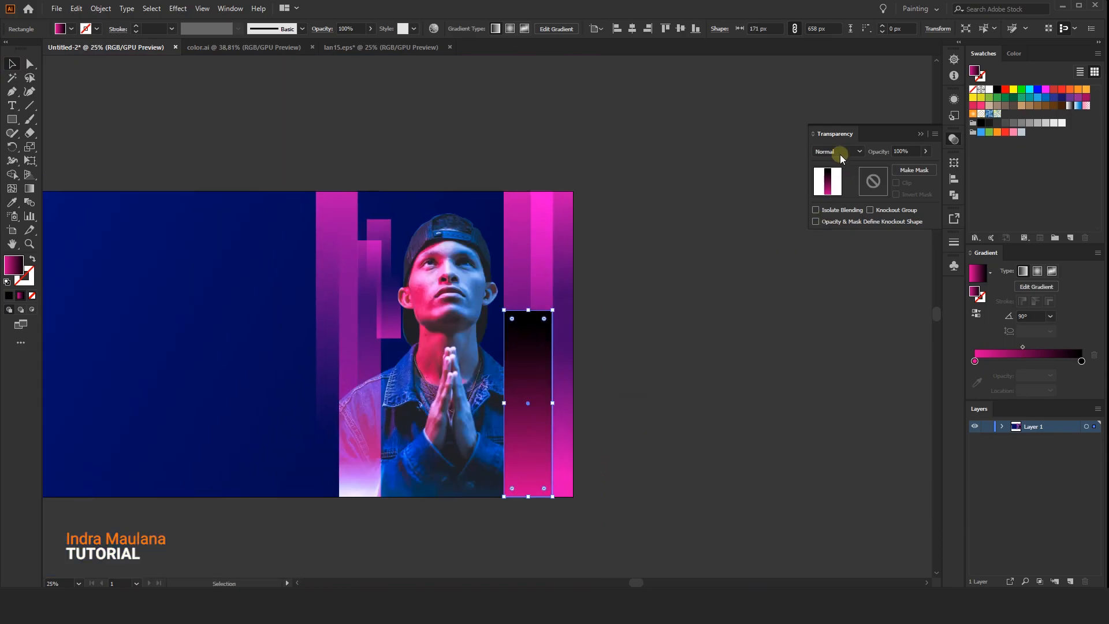
Set the new shoulder rectangle's blending mode to Screen and shift its gradient downward to soften the pink
click(836, 151)
click(837, 244)
scroll(710, 413, right, 1)
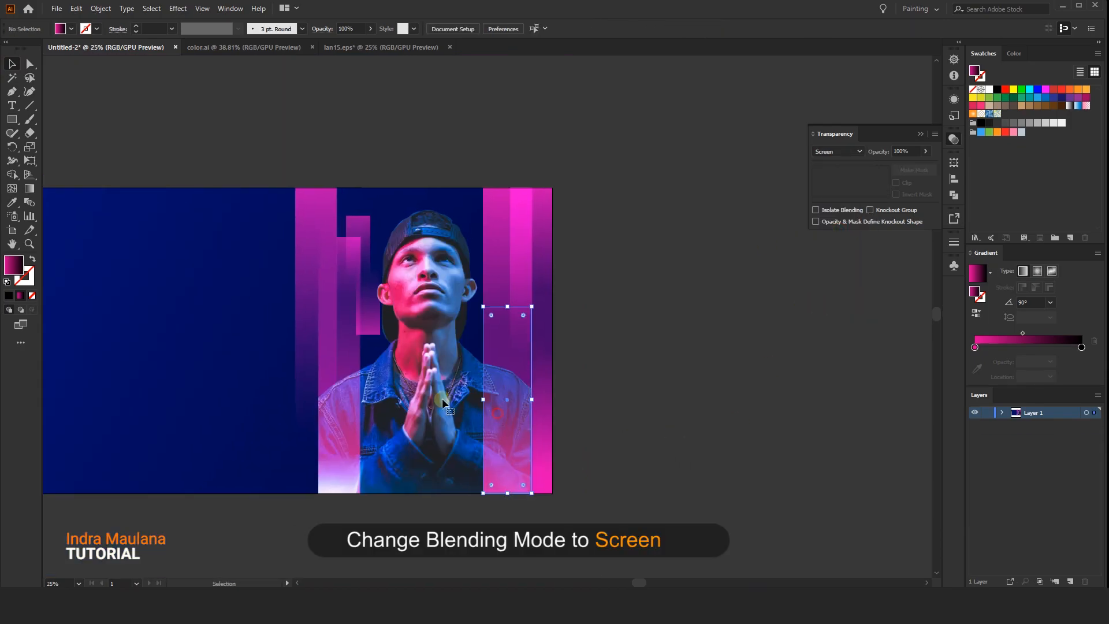
key(g)
drag(508, 362, 508, 415)
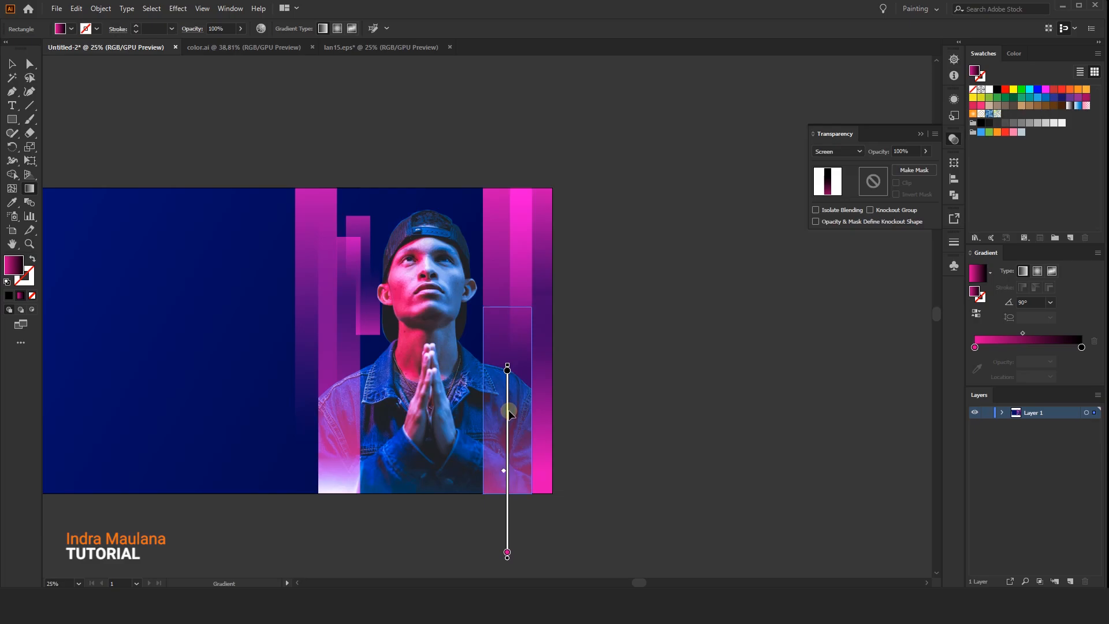
click(10, 64)
click(247, 116)
Draw a circle about 1282 px across centred over the portrait and fill it with the pink-to-black gradient as a radial gradient
drag(256, 120, 350, 166)
scroll(296, 145, down, 1)
scroll(342, 178, up, 1)
drag(415, 191, 351, 177)
scroll(370, 175, down, 2)
scroll(347, 175, down, 3)
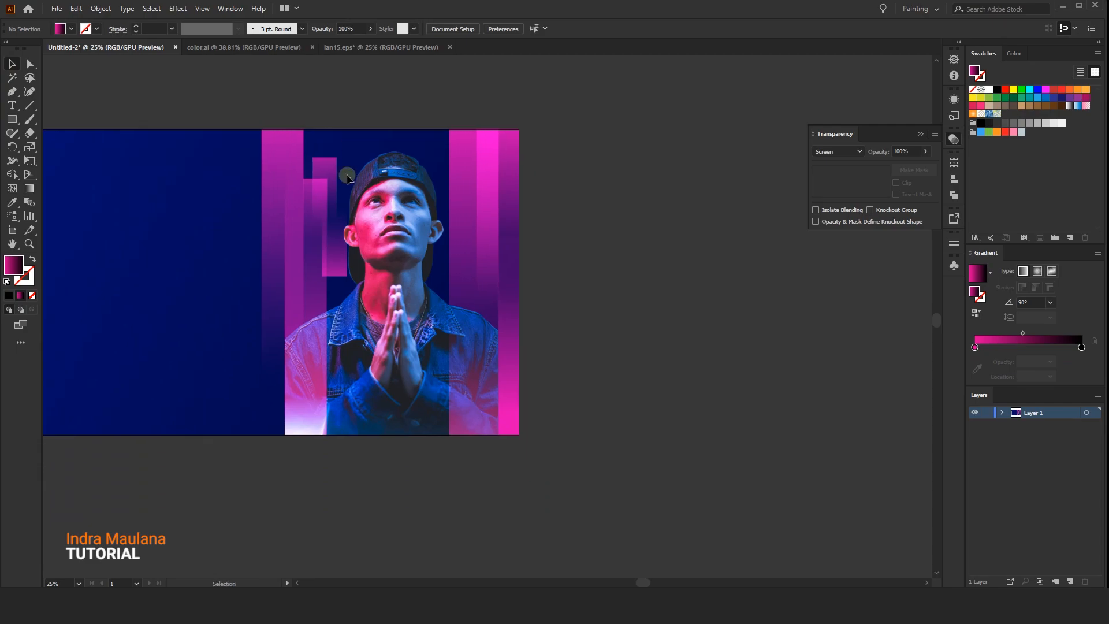
drag(231, 138, 249, 141)
click(13, 120)
click(51, 149)
mouse_move(417, 296)
mouse_down()
mouse_move(537, 381)
mouse_move(598, 478)
mouse_up()
key(v)
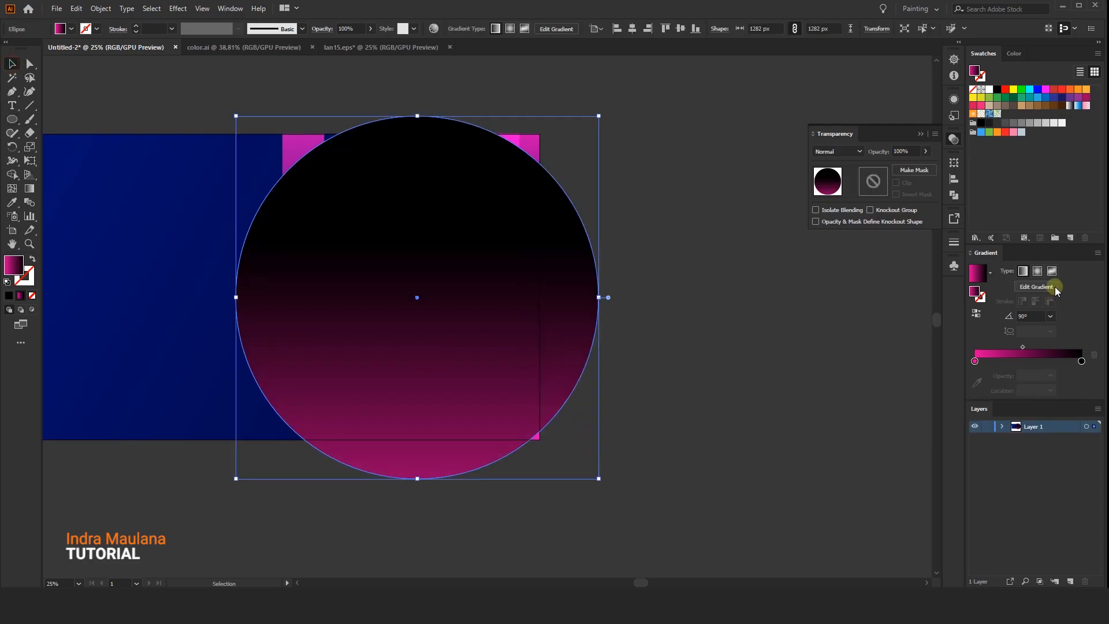
click(1037, 271)
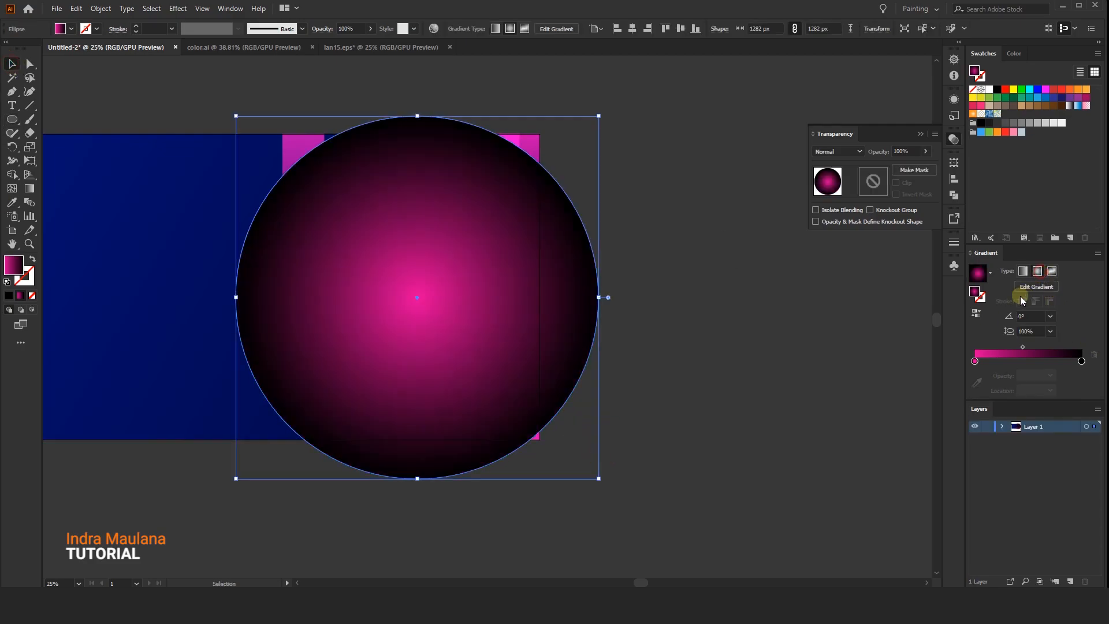
Send the circle to the back and bring it forward one level, just above the dark blue background
right_click(517, 220)
mouse_move(601, 397)
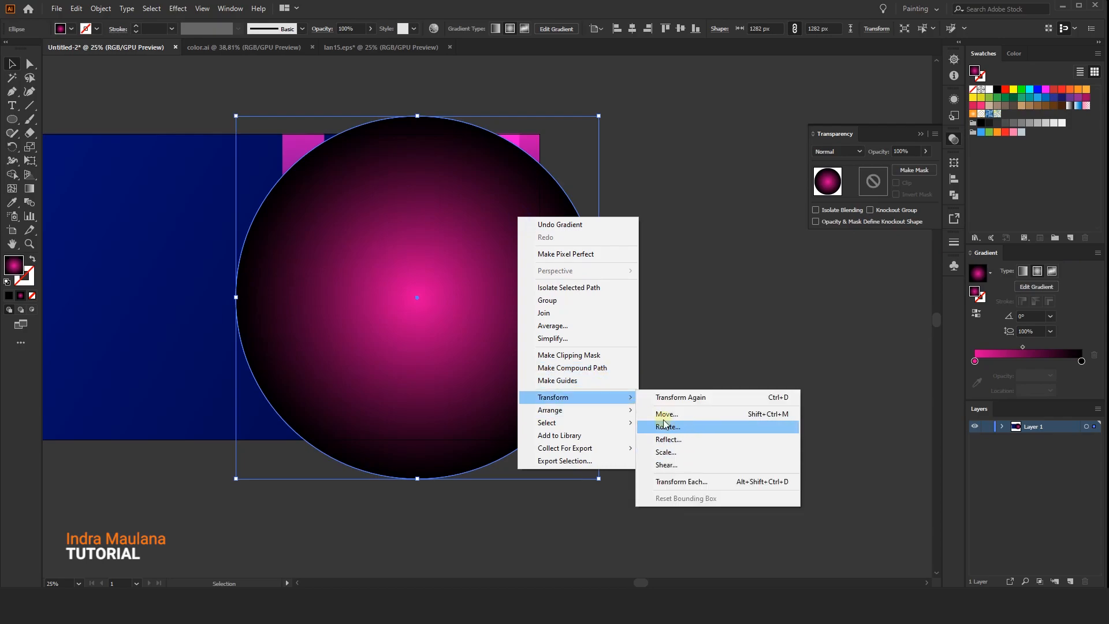
mouse_move(626, 411)
click(673, 448)
right_click(450, 301)
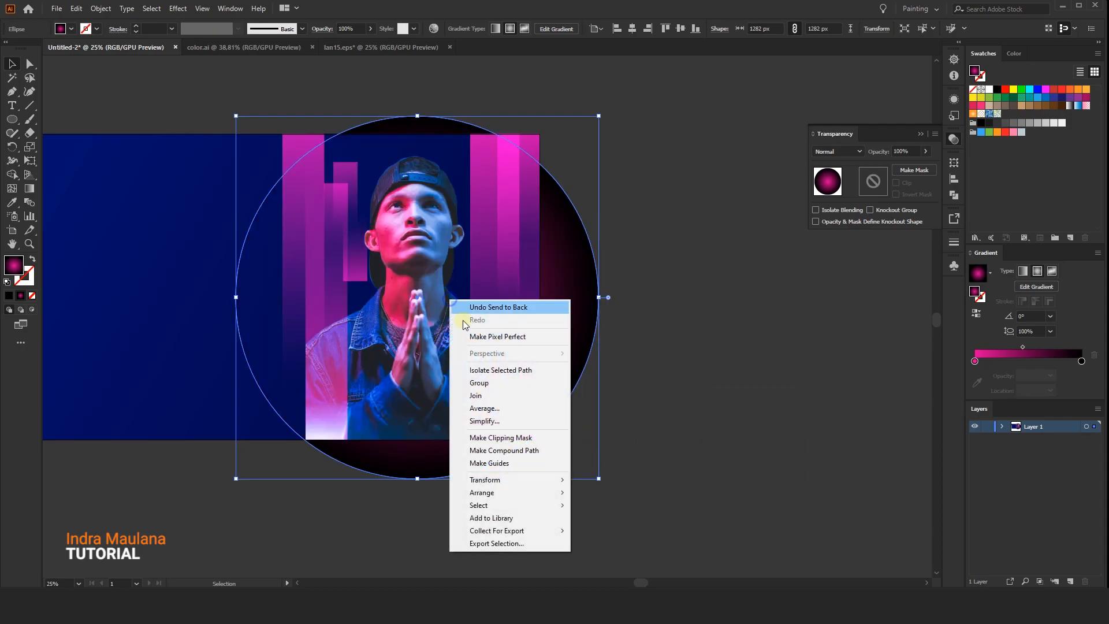
mouse_move(515, 492)
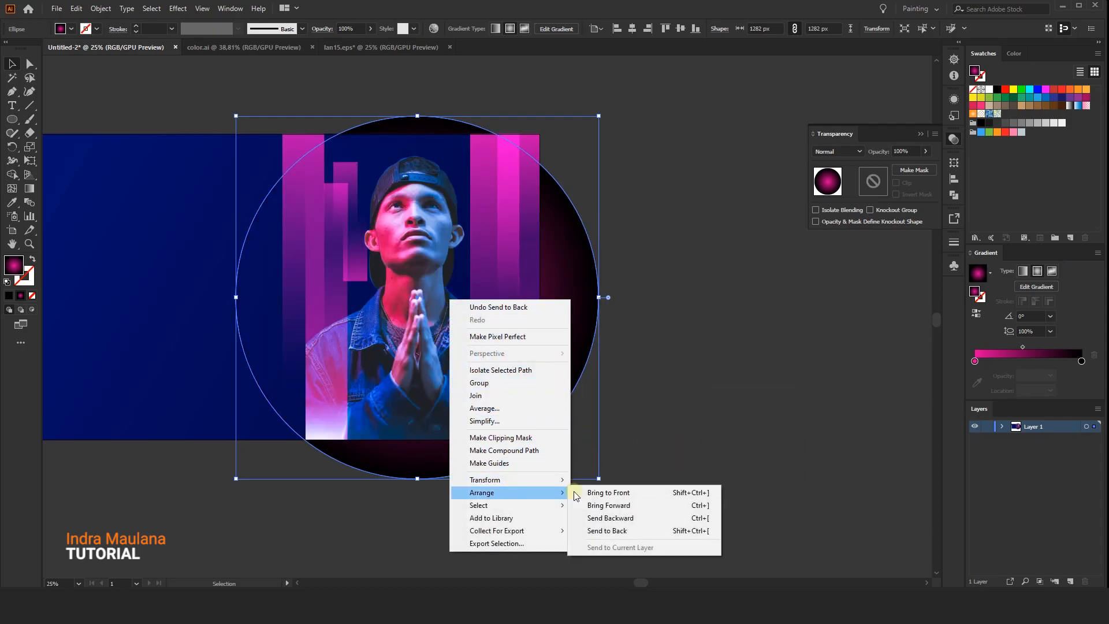
click(616, 507)
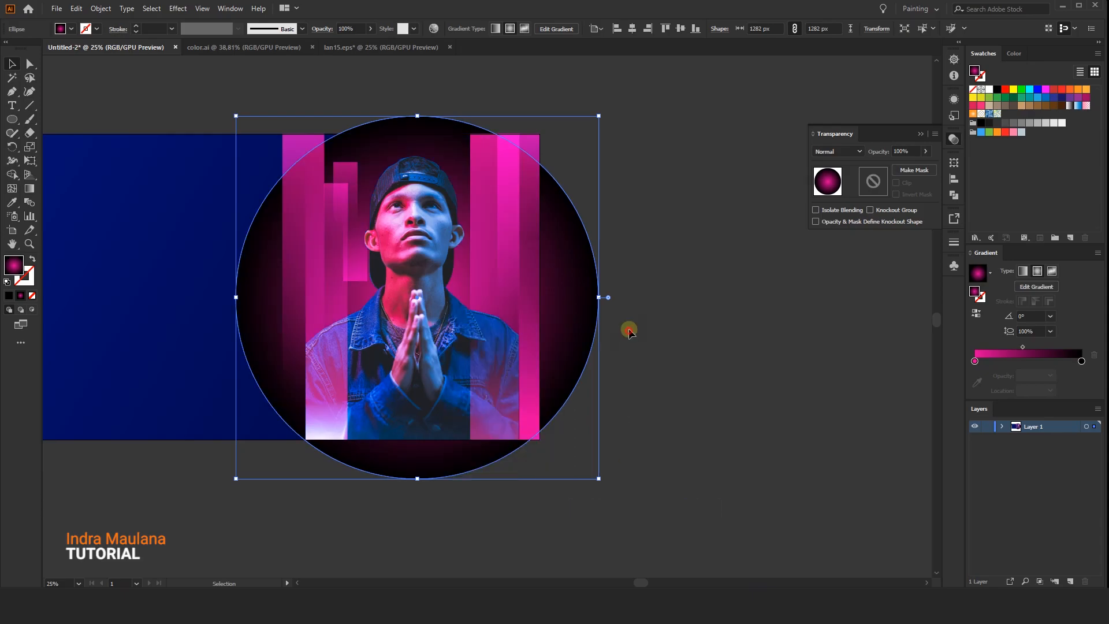
Set the radial circle's blending mode to Screen
click(626, 330)
click(586, 309)
click(856, 151)
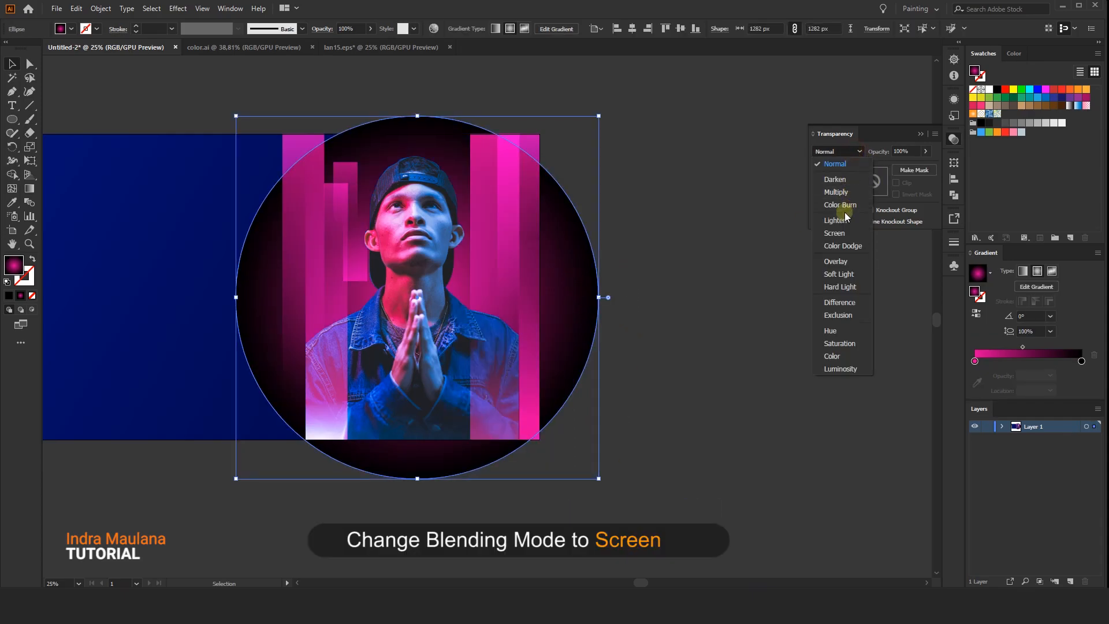
click(835, 220)
click(839, 153)
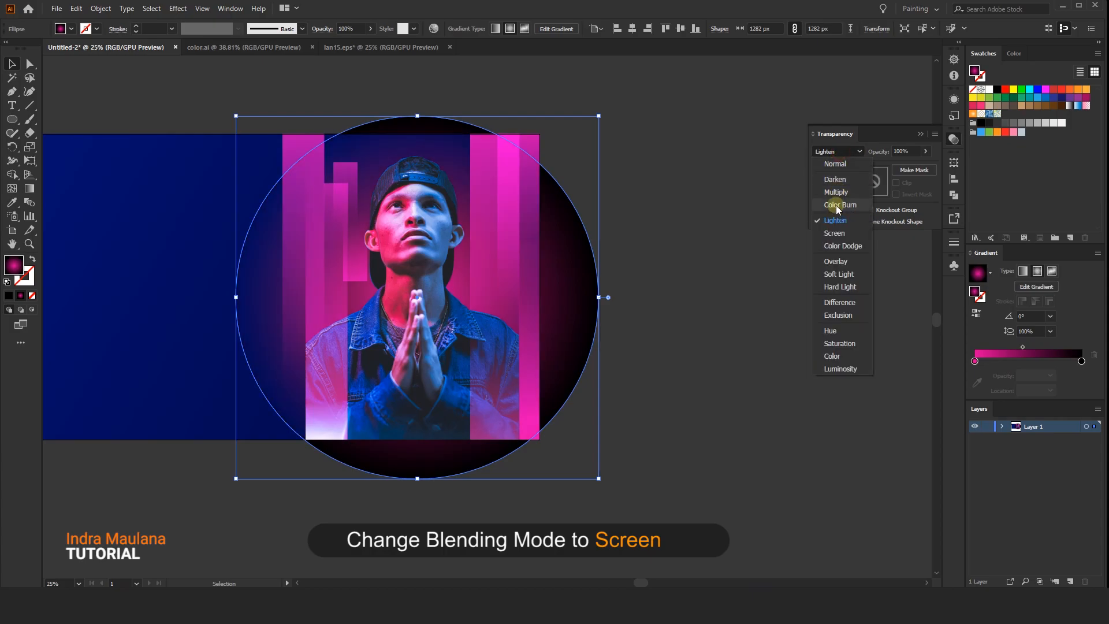
click(834, 233)
Shrink the circle's radial gradient so that it fades to black well inside the circle's edge
drag(601, 178, 634, 225)
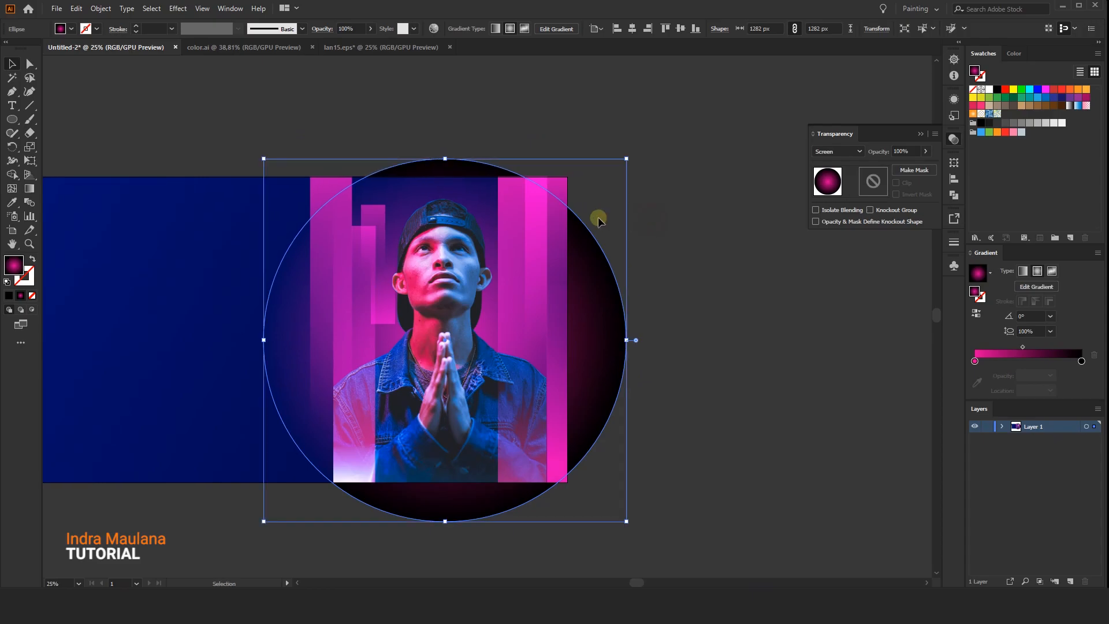
click(29, 188)
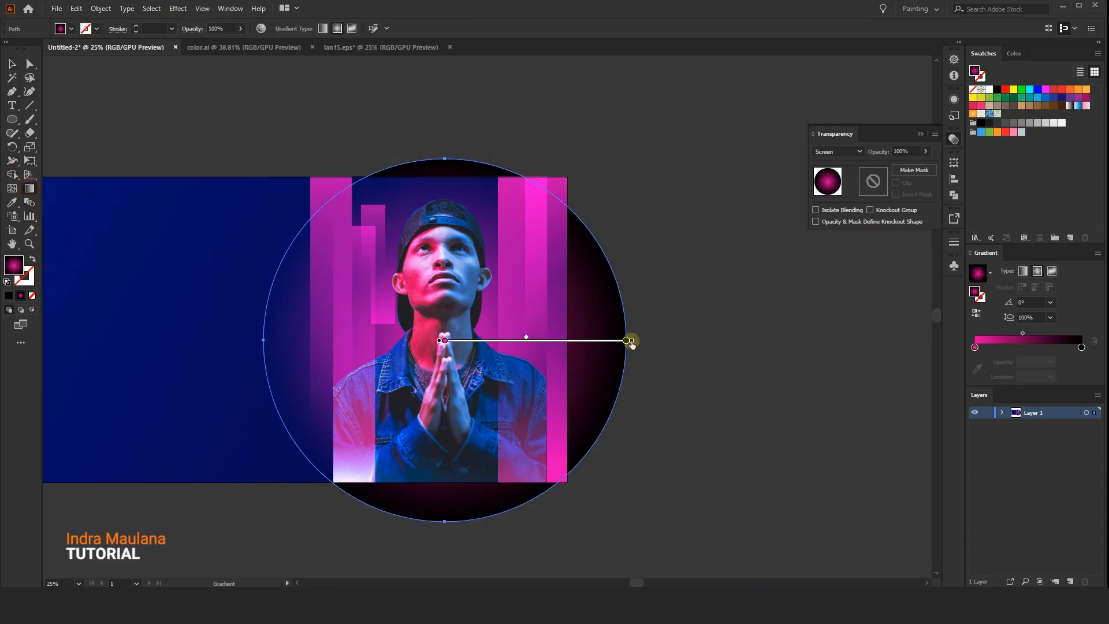
drag(631, 341, 595, 341)
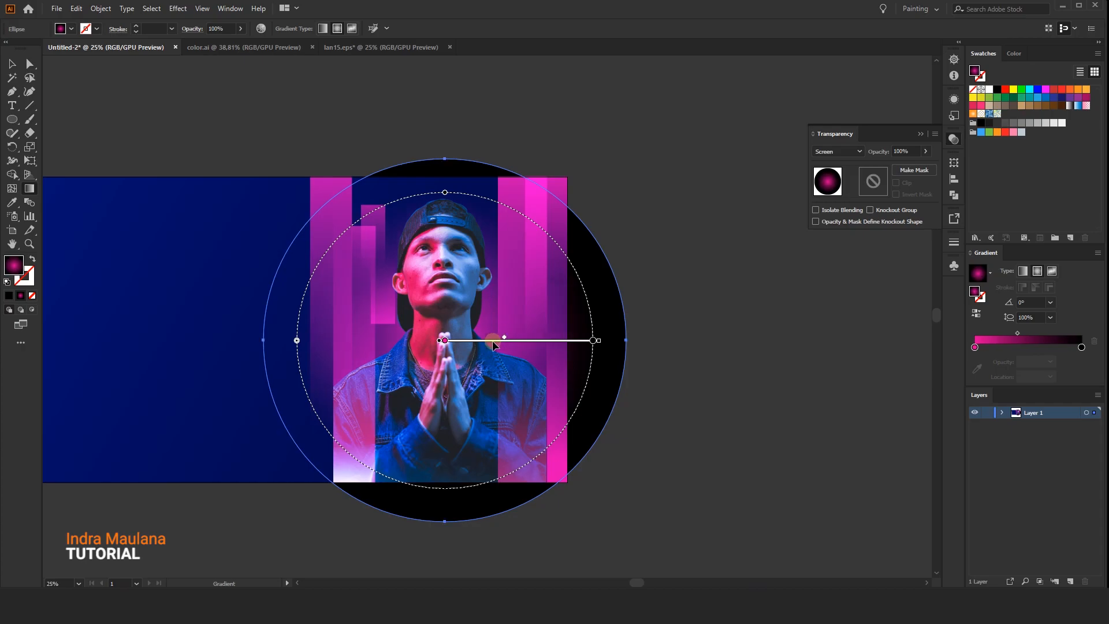
click(14, 63)
click(223, 104)
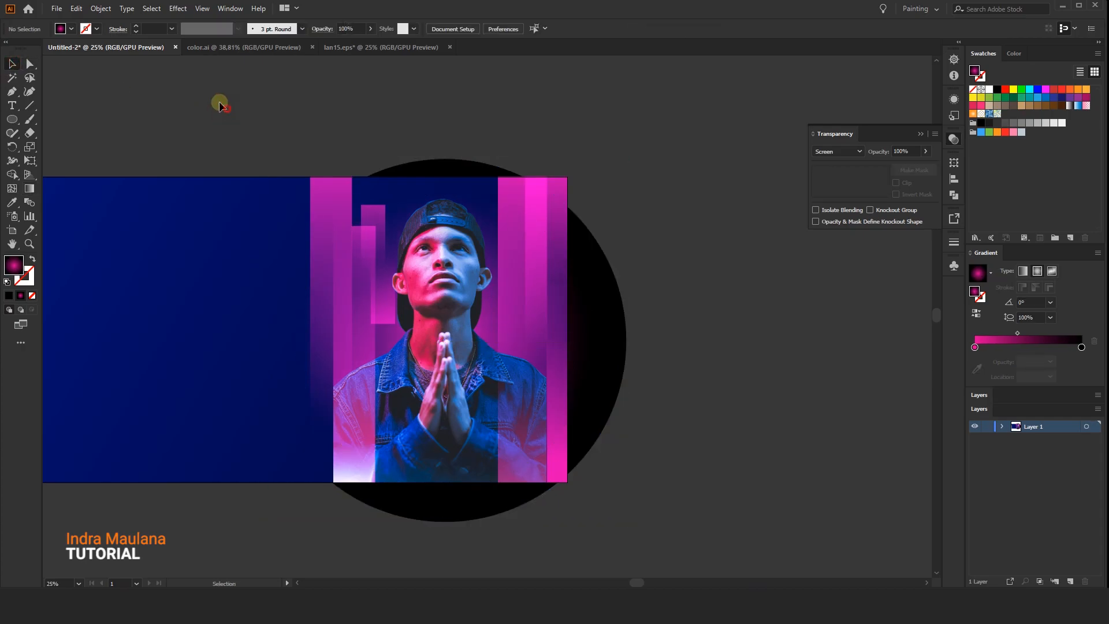
click(96, 9)
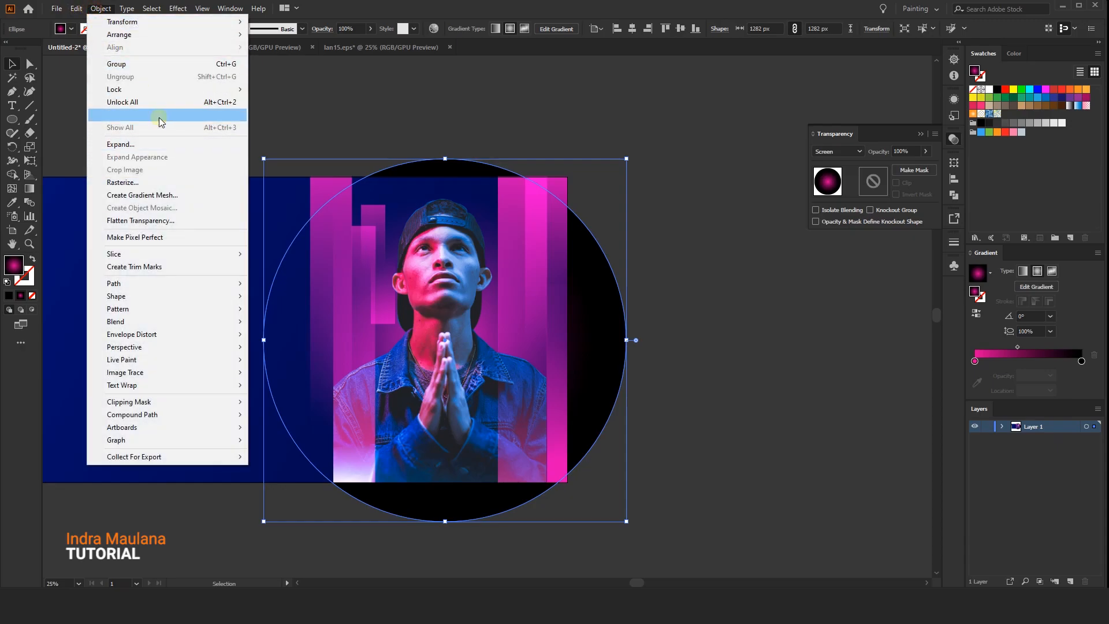
click(277, 87)
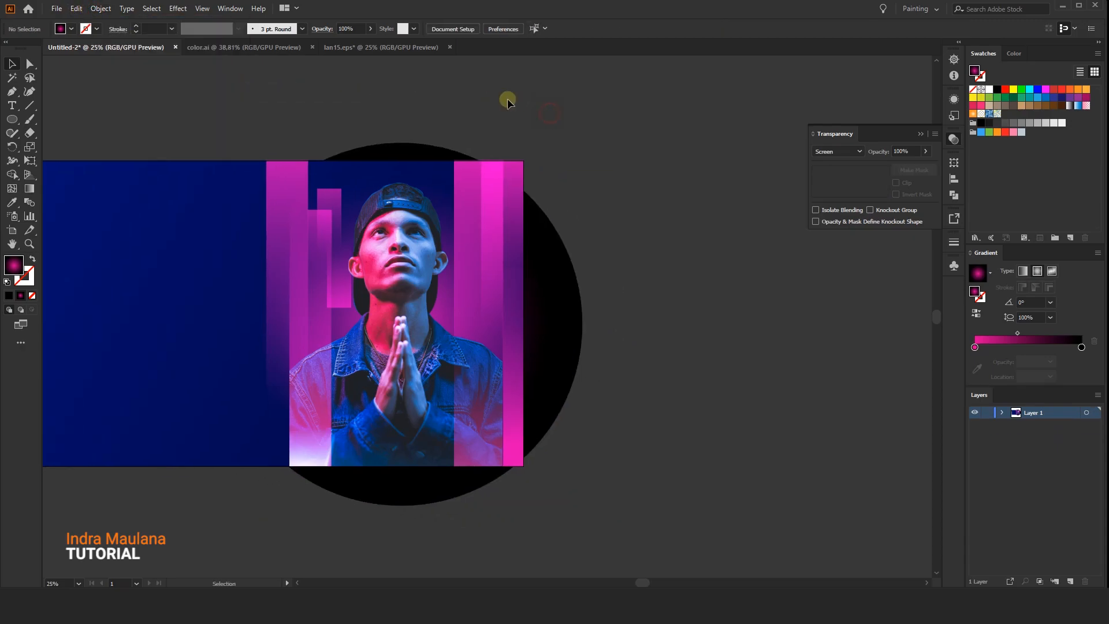
drag(454, 120, 413, 132)
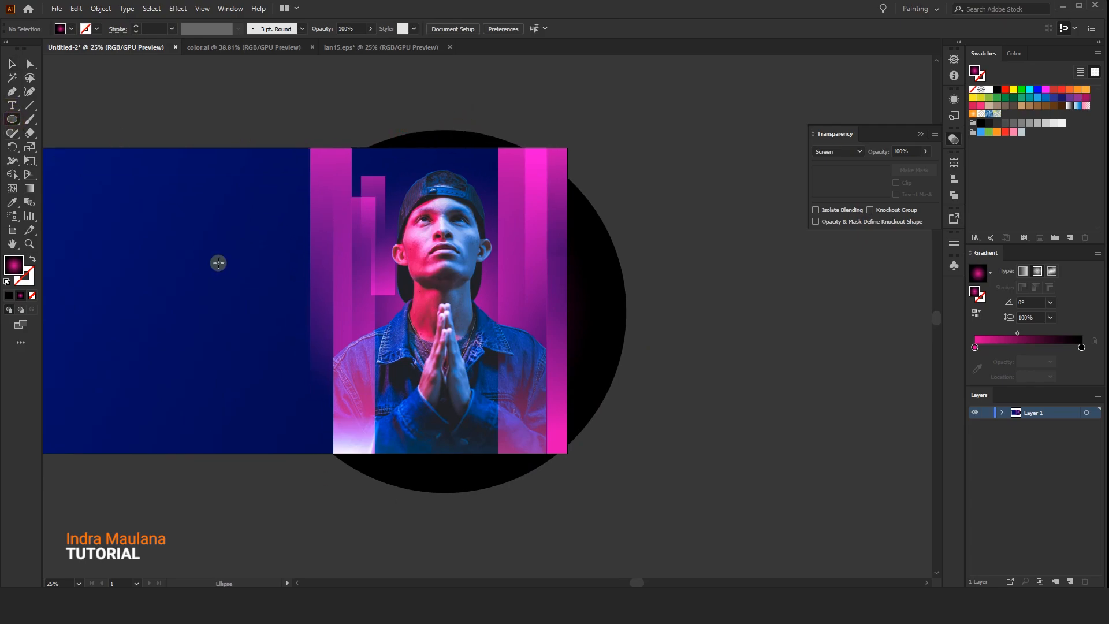
Draw a pink-to-black radial gradient circle about 348 px across on the empty dark blue area and squeeze it into a vertical ellipse about 8 px wide
drag(180, 250, 231, 300)
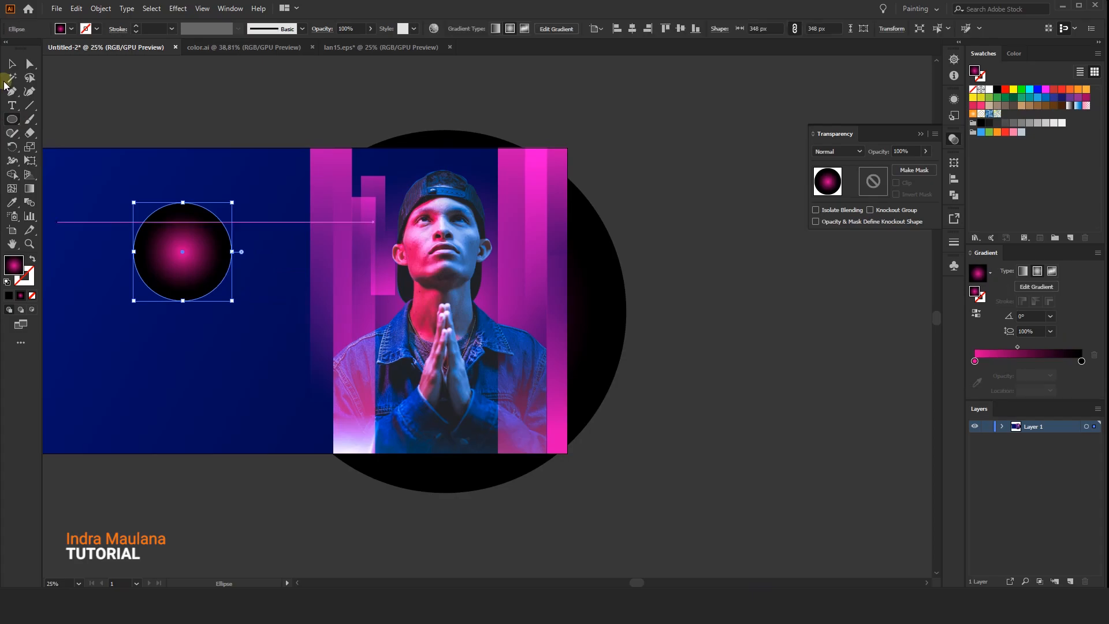
drag(200, 135, 276, 167)
scroll(223, 323, up, 2)
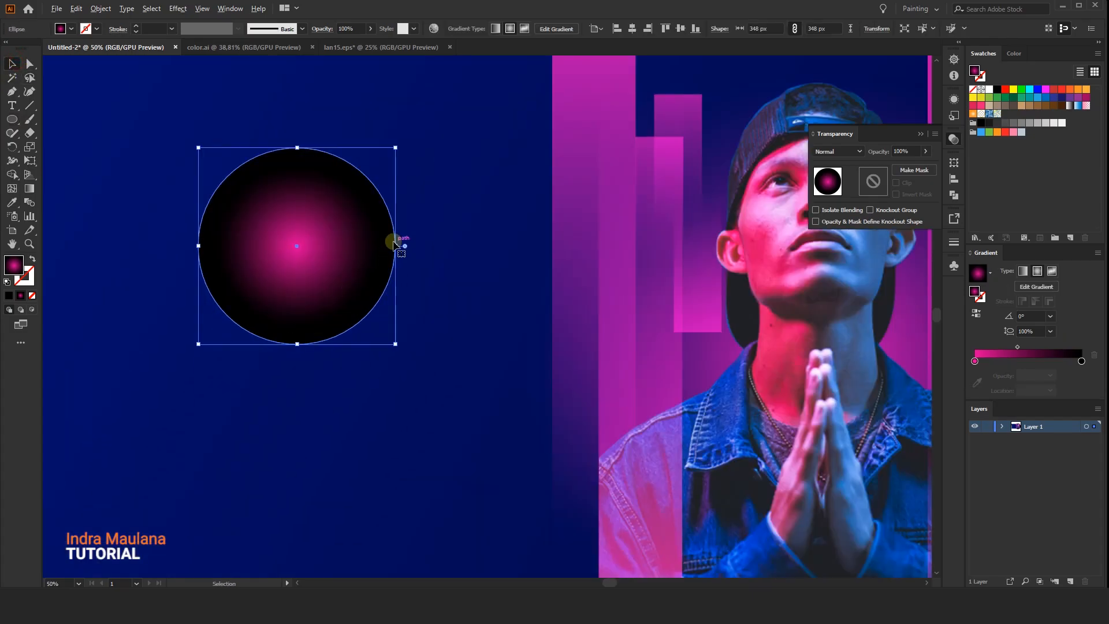
drag(396, 245, 299, 242)
click(396, 215)
drag(393, 213, 340, 257)
click(247, 287)
Set the thin ellipse's blending mode to Screen and place it on the left edge of the leftmost pink strip
click(849, 152)
click(837, 220)
click(456, 222)
drag(405, 213, 358, 231)
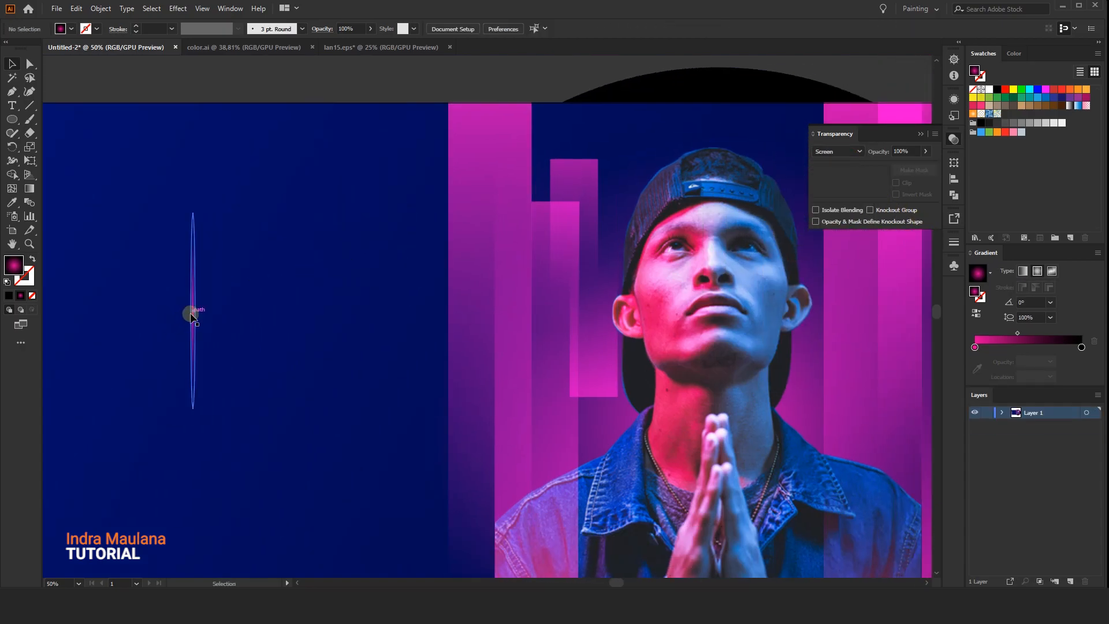
drag(192, 314, 446, 263)
click(381, 307)
drag(381, 306, 327, 280)
Stretch the thin ellipse downward along the strip's left edge to a height of about 511 px
click(395, 232)
scroll(393, 321, up, 1)
scroll(378, 317, up, 5)
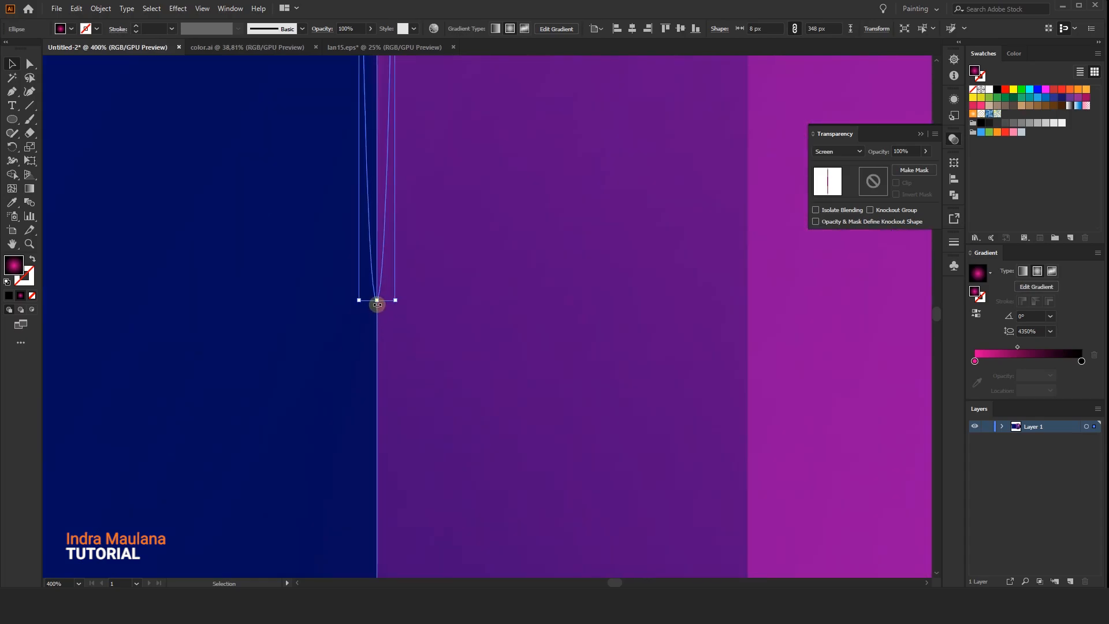
drag(378, 301, 378, 475)
scroll(381, 197, down, 2)
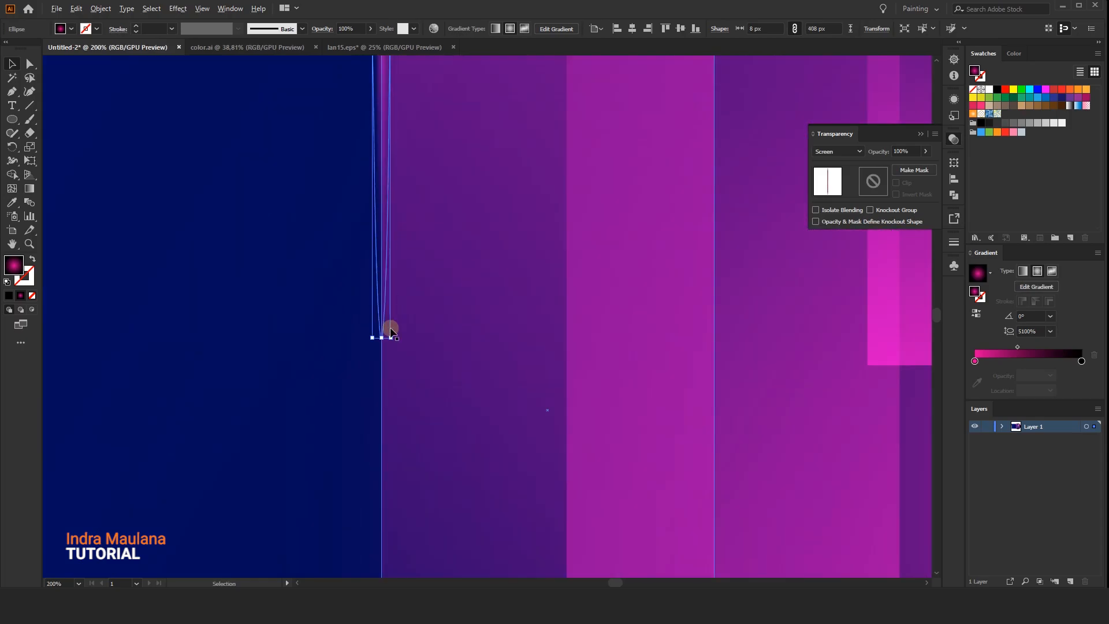
drag(383, 339, 380, 563)
scroll(370, 322, down, 6)
click(335, 306)
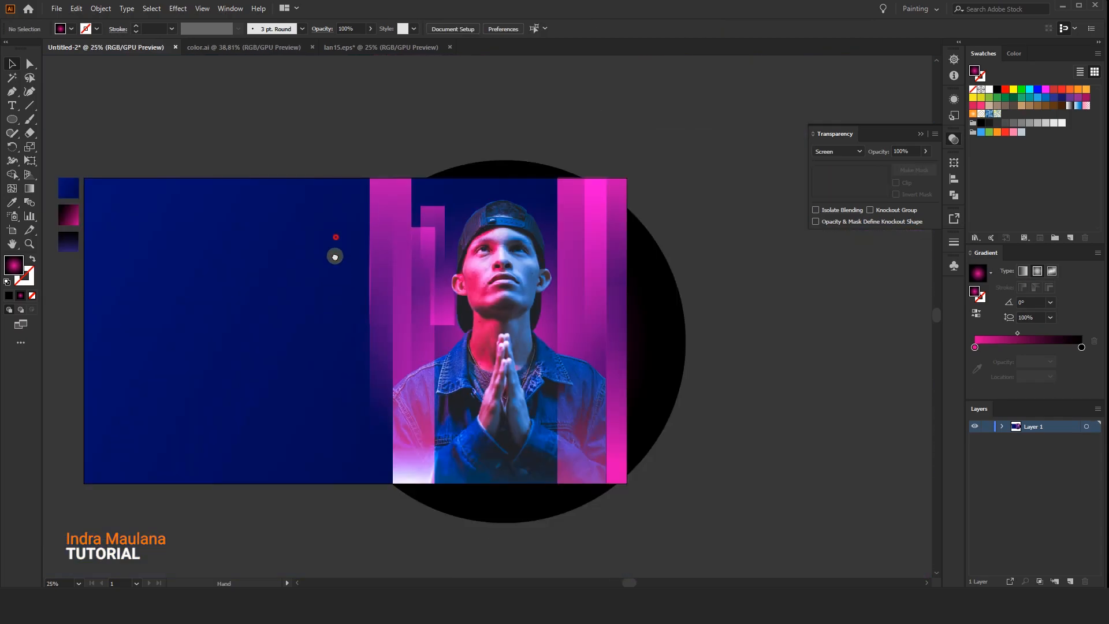
Set the pink gradient stop of the thin ellipse to RGB 228, 0, 171
scroll(378, 266, up, 2)
click(364, 314)
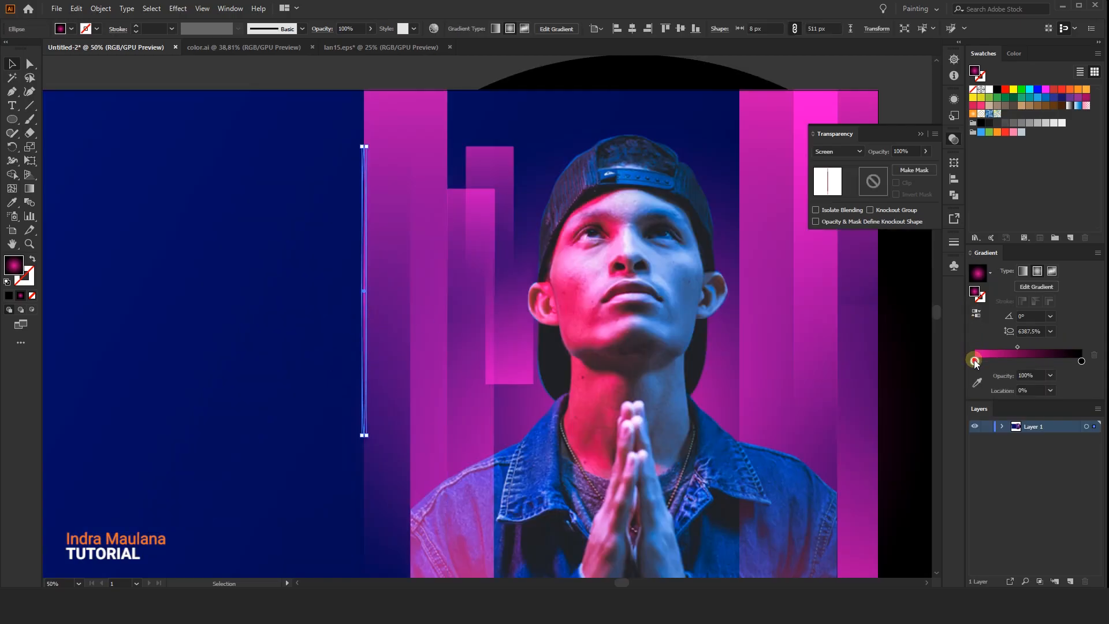
double_click(975, 361)
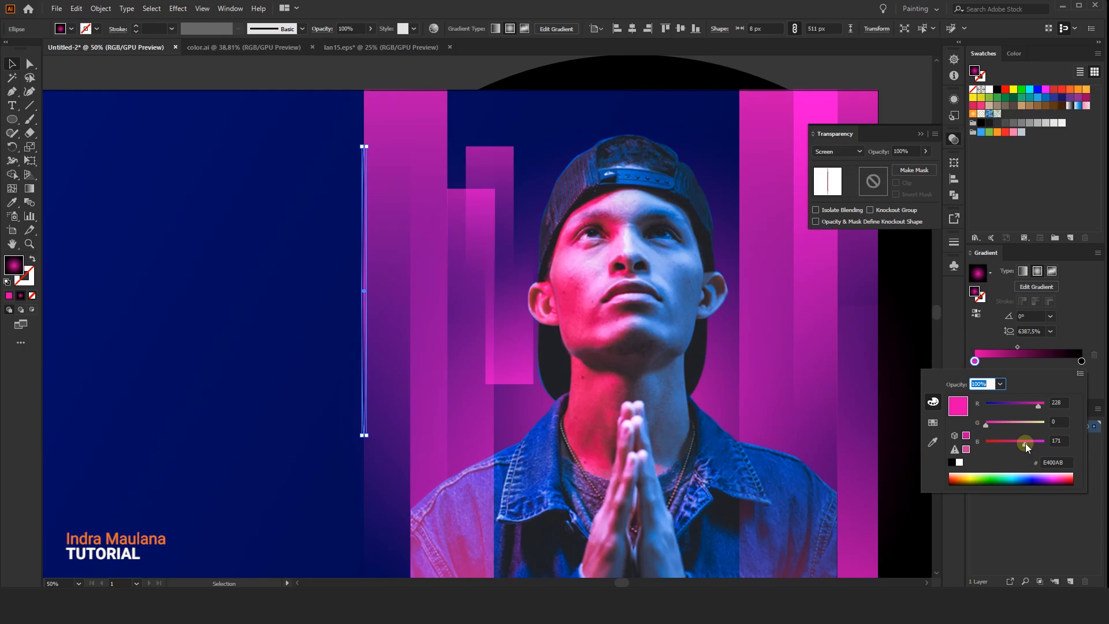
click(245, 343)
Extend the thin ellipse farther down the leftmost strip's edge to a height of about 616 px
drag(314, 328, 189, 340)
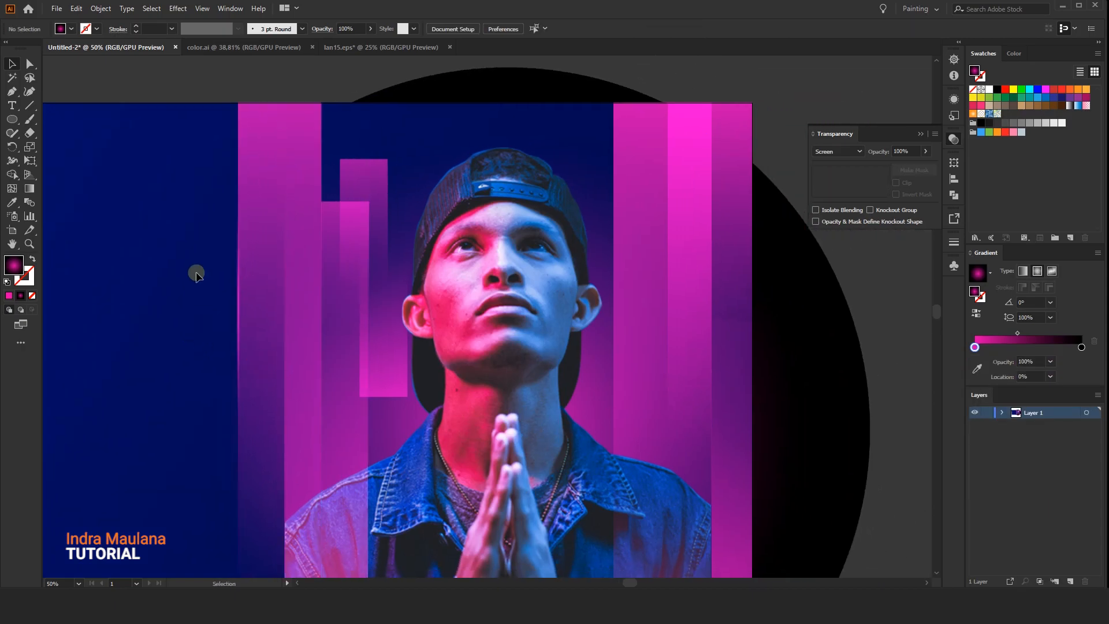
drag(176, 224, 176, 210)
scroll(185, 213, down, 3)
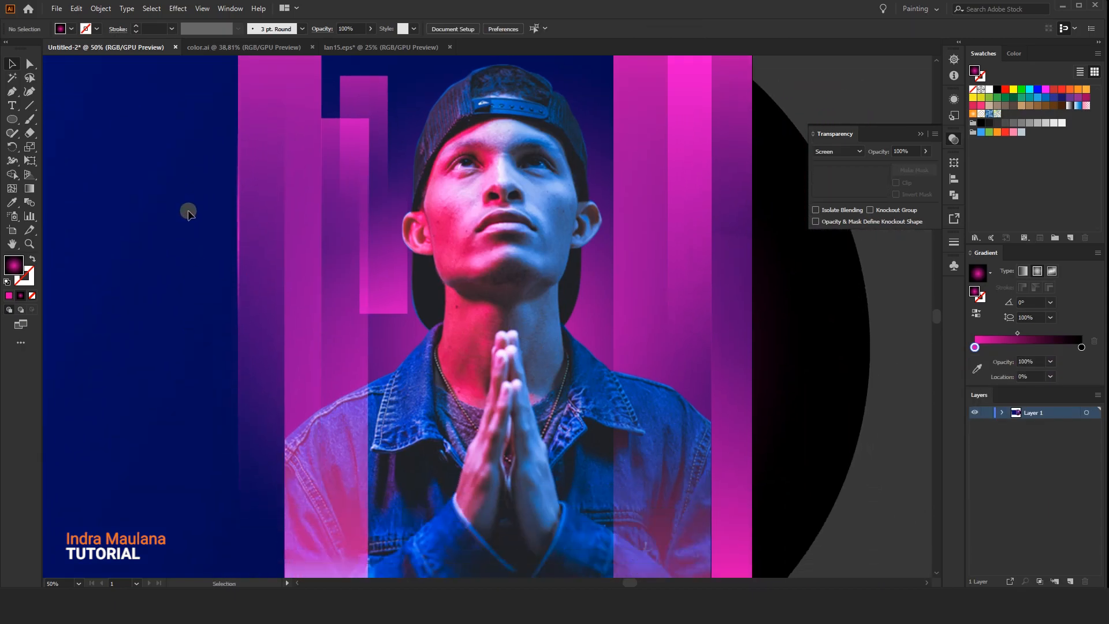
click(236, 363)
scroll(240, 366, up, 6)
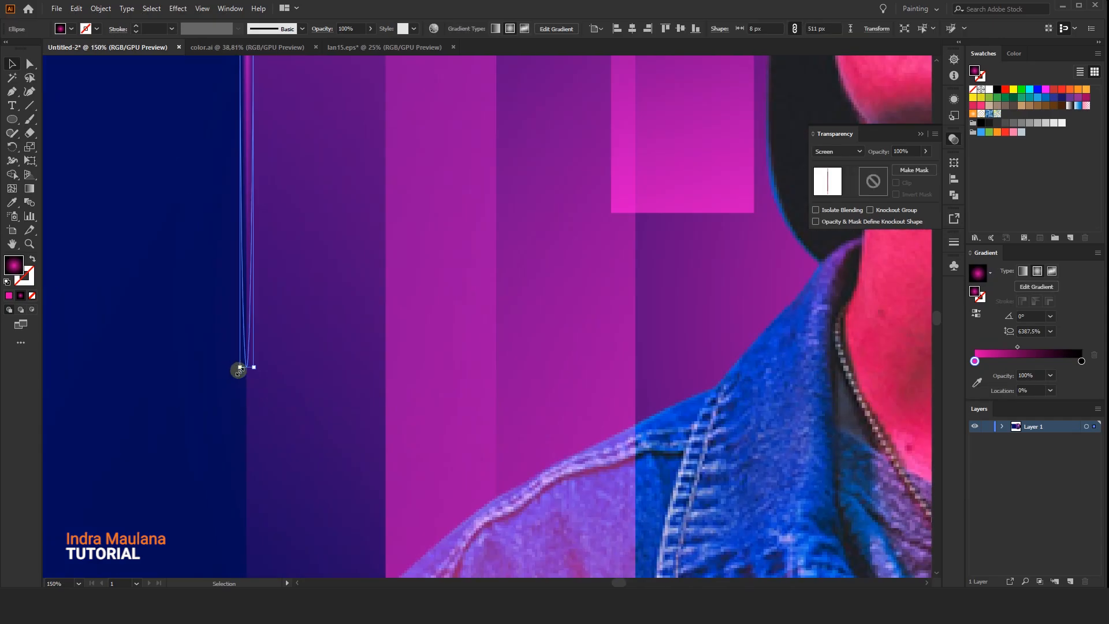
drag(251, 359, 248, 570)
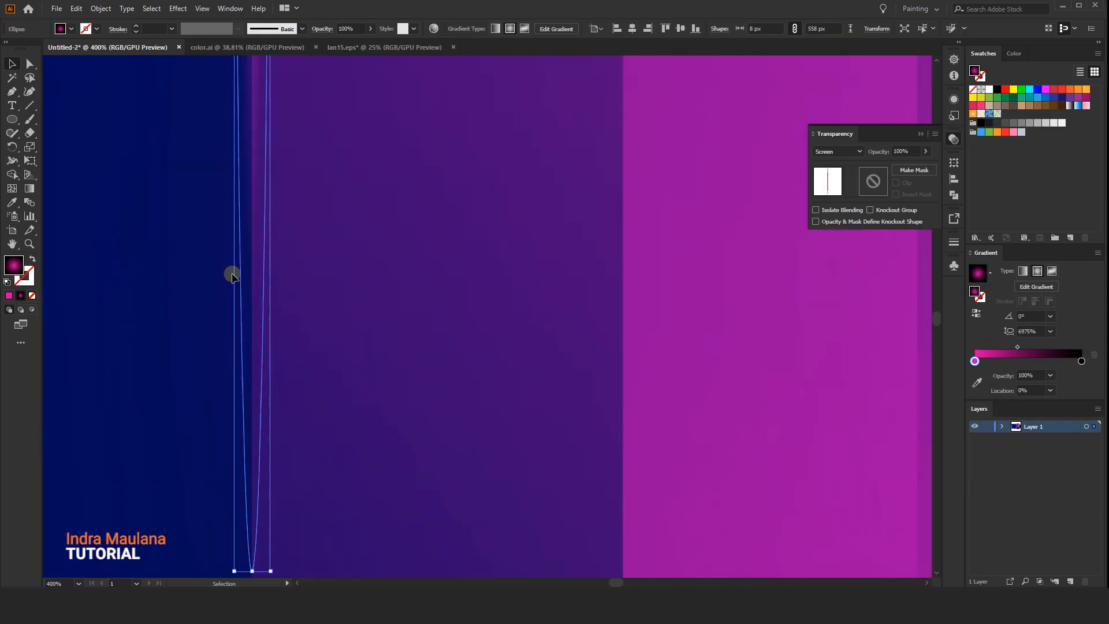
scroll(232, 275, down, 5)
scroll(229, 331, up, 4)
drag(254, 300, 253, 497)
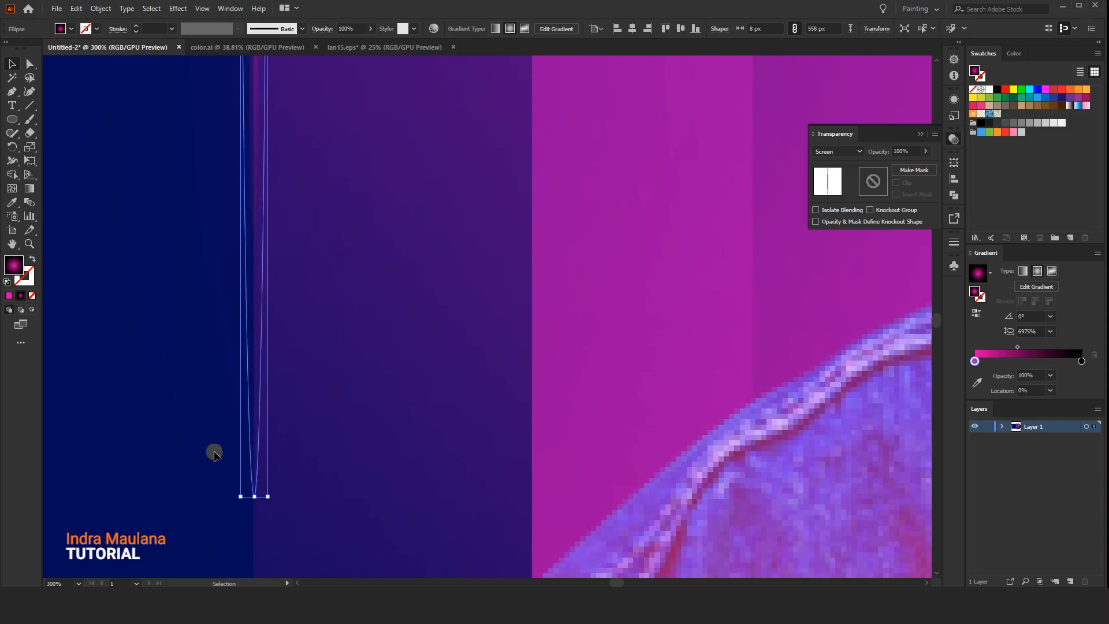
click(167, 360)
Duplicate the thin ellipse onto the left edge of the neighbouring strip that reaches the banner's bottom, and stretch the copy upward to about 794 px tall
scroll(167, 269, down, 6)
drag(185, 324, 213, 358)
scroll(206, 255, up, 5)
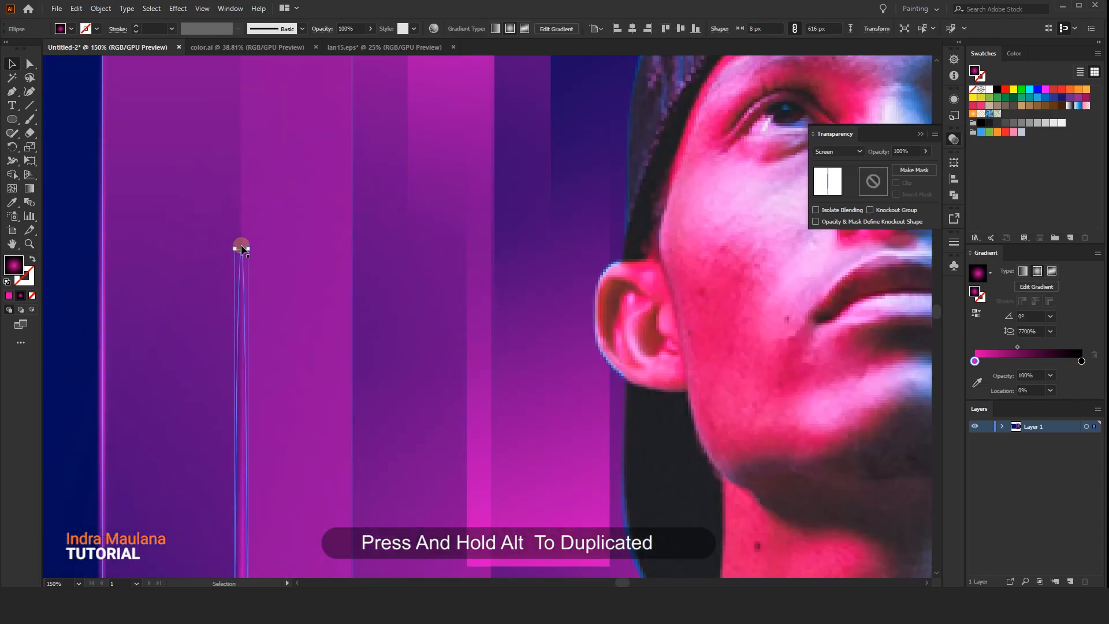
drag(242, 247, 252, 79)
scroll(248, 231, down, 4)
scroll(248, 179, up, 2)
drag(250, 195, 250, 156)
scroll(250, 188, down, 1)
click(148, 252)
Move the copied ellipse straight down along the strip's left edge, keeping it just above the banner's bottom
drag(123, 312, 182, 226)
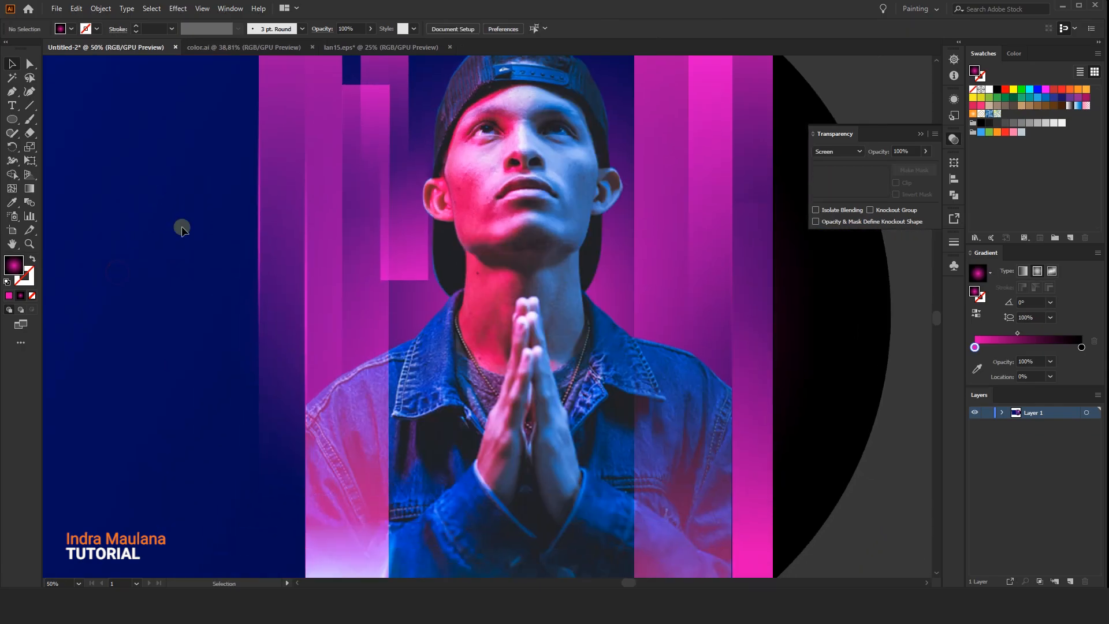
click(302, 292)
drag(171, 357, 188, 292)
click(181, 390)
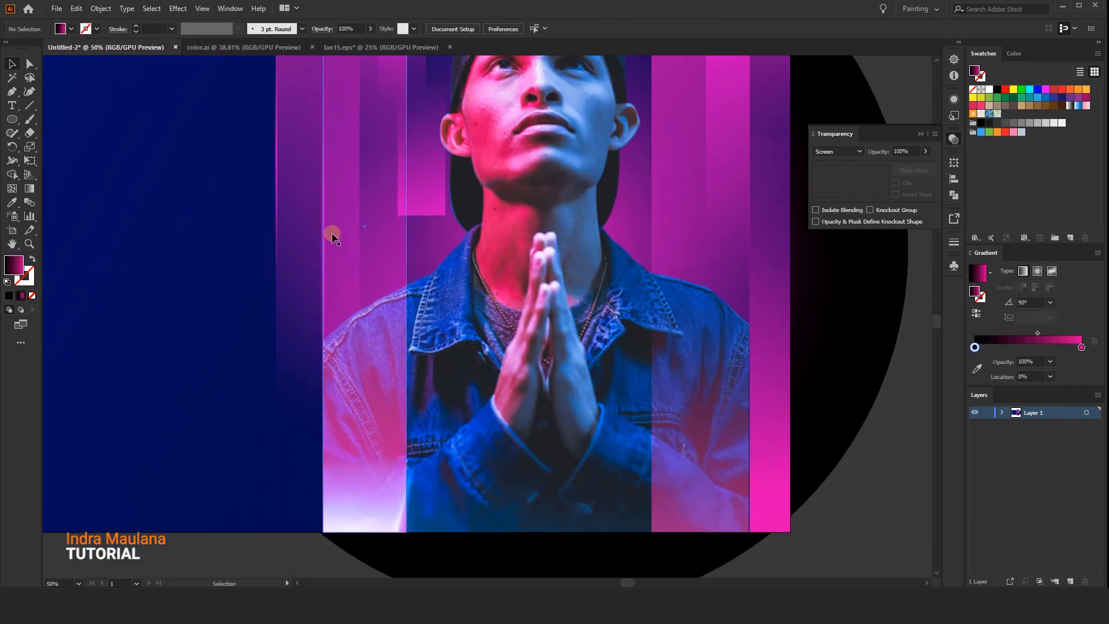
drag(322, 226, 322, 282)
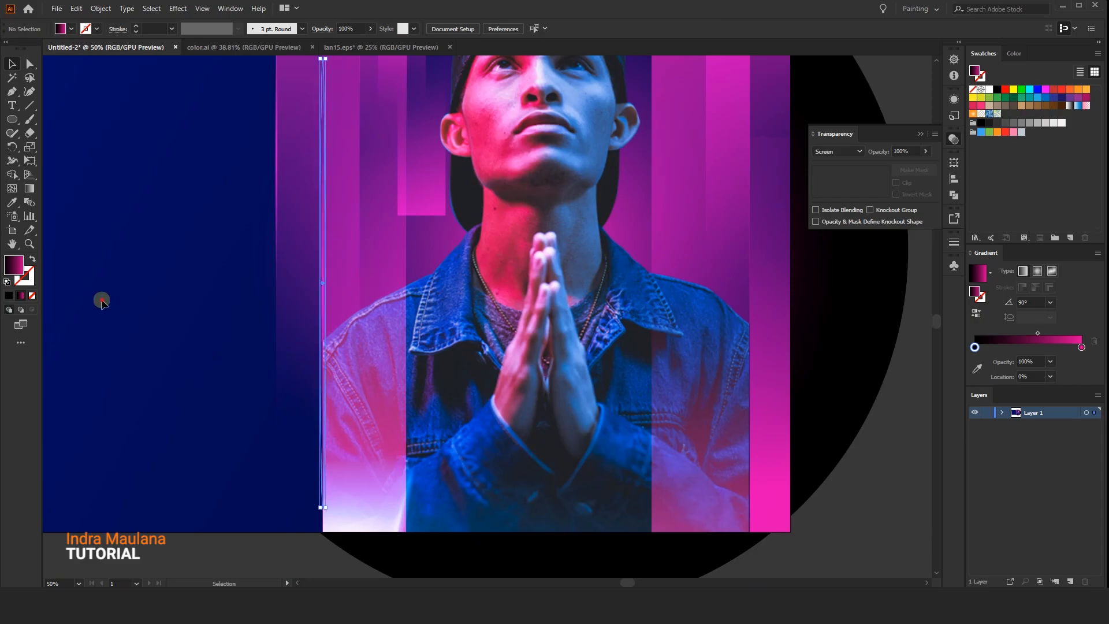
click(101, 300)
Duplicate the tall ellipse onto the right edge of the same strip, beside the portrait's shoulder
drag(154, 248, 124, 321)
scroll(127, 289, down, 2)
drag(148, 270, 137, 364)
scroll(159, 383, up, 1)
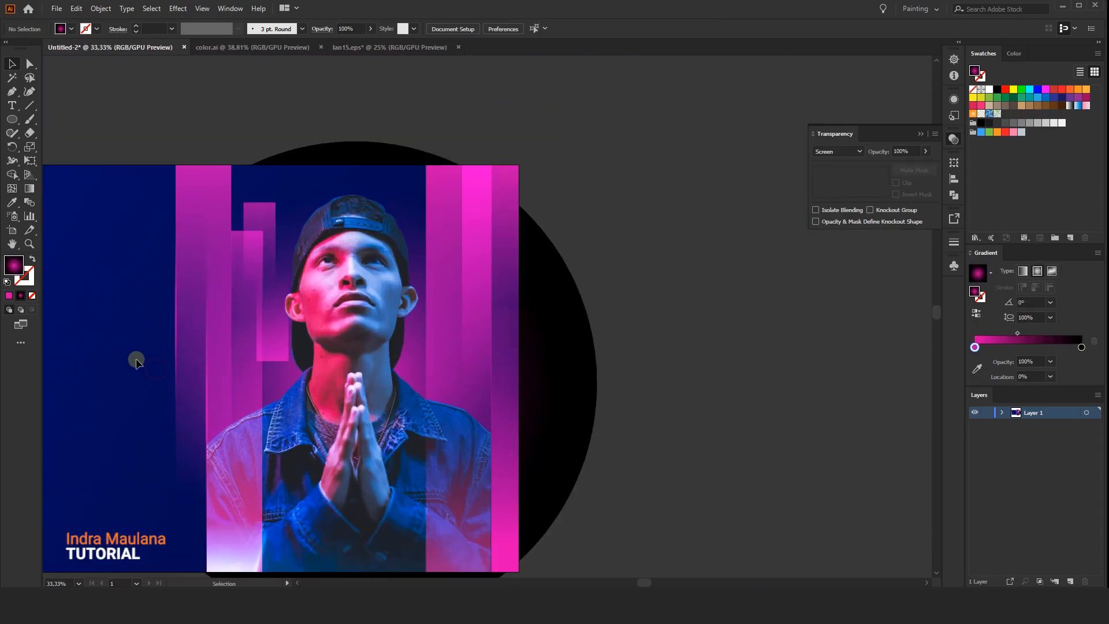
drag(237, 410, 263, 405)
click(283, 152)
Duplicate the tall ellipse onto the left edge of the wide strip right of the portrait, with its upper end above the banner
drag(309, 170, 263, 145)
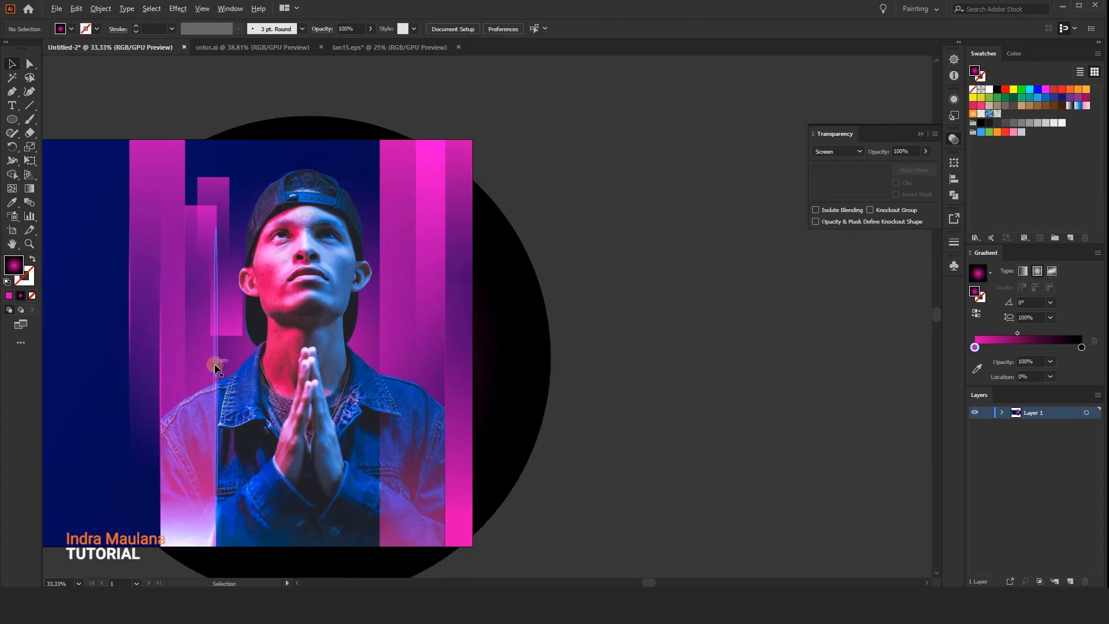
drag(215, 367, 380, 167)
click(545, 148)
drag(529, 181, 562, 176)
drag(411, 148, 411, 167)
click(479, 115)
Set the magenta gradient stop of the ellipse right of the portrait to the lighter pink RGB 228, 94, 171
drag(479, 113, 495, 121)
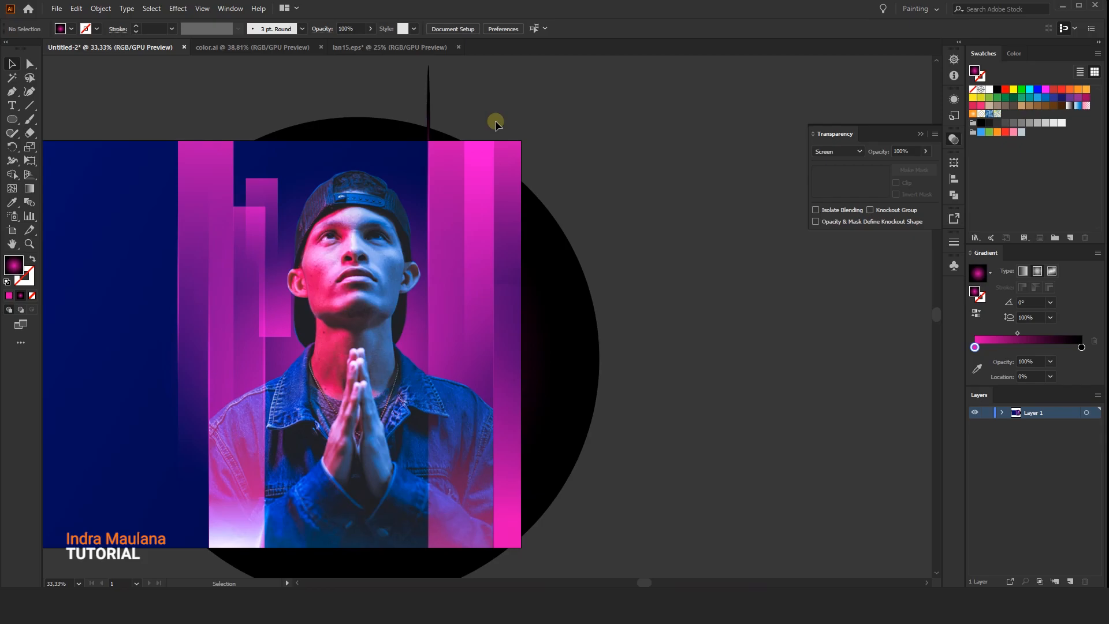
scroll(494, 121, up, 1)
click(391, 200)
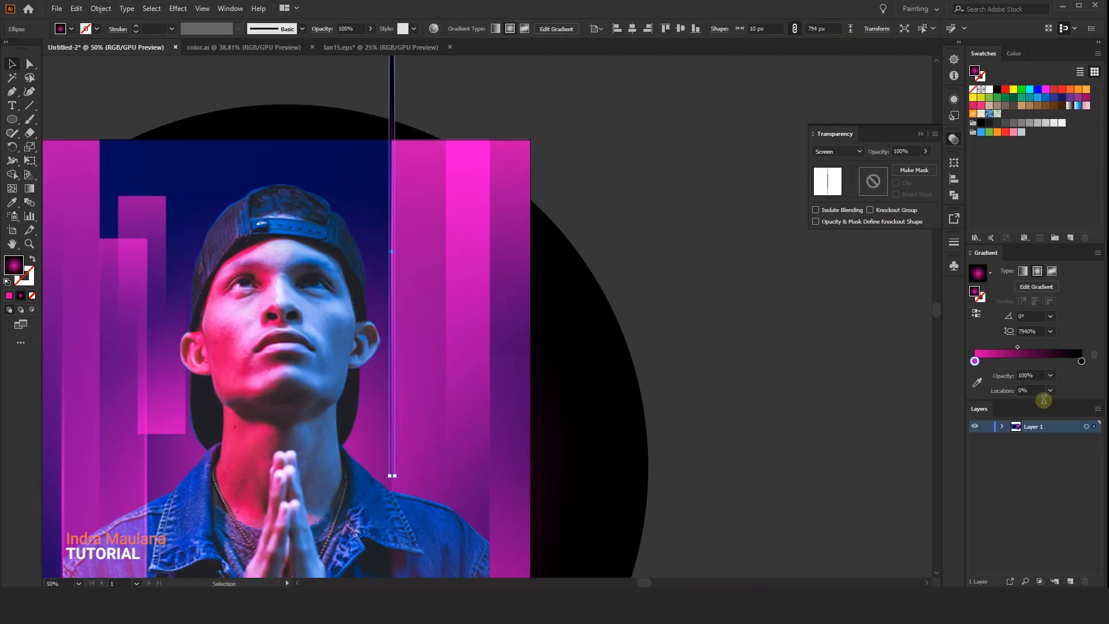
click(973, 360)
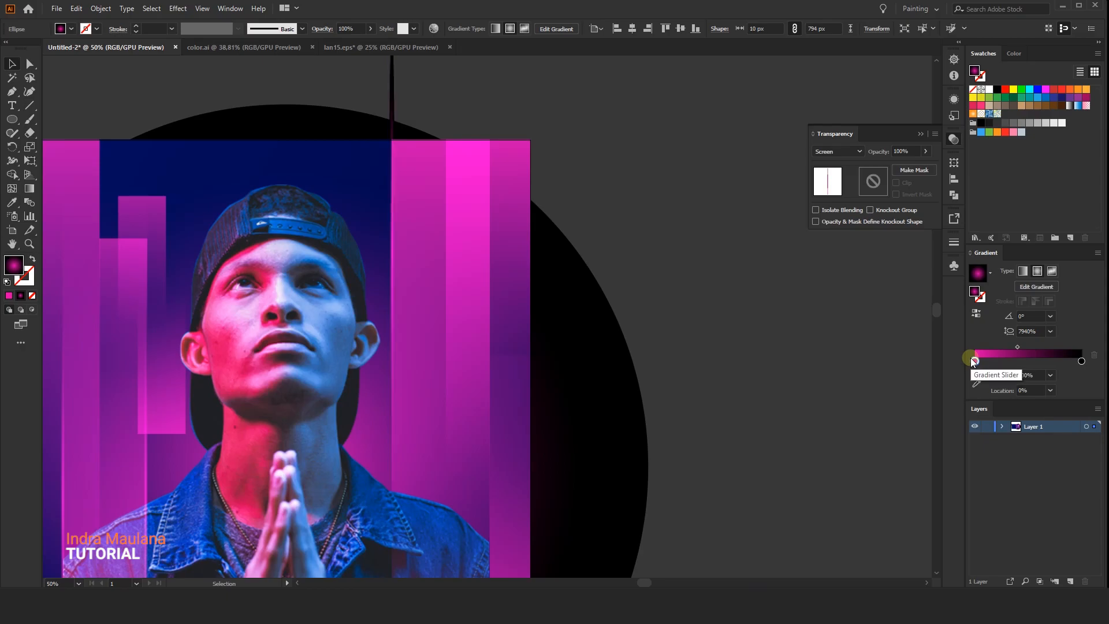
double_click(975, 361)
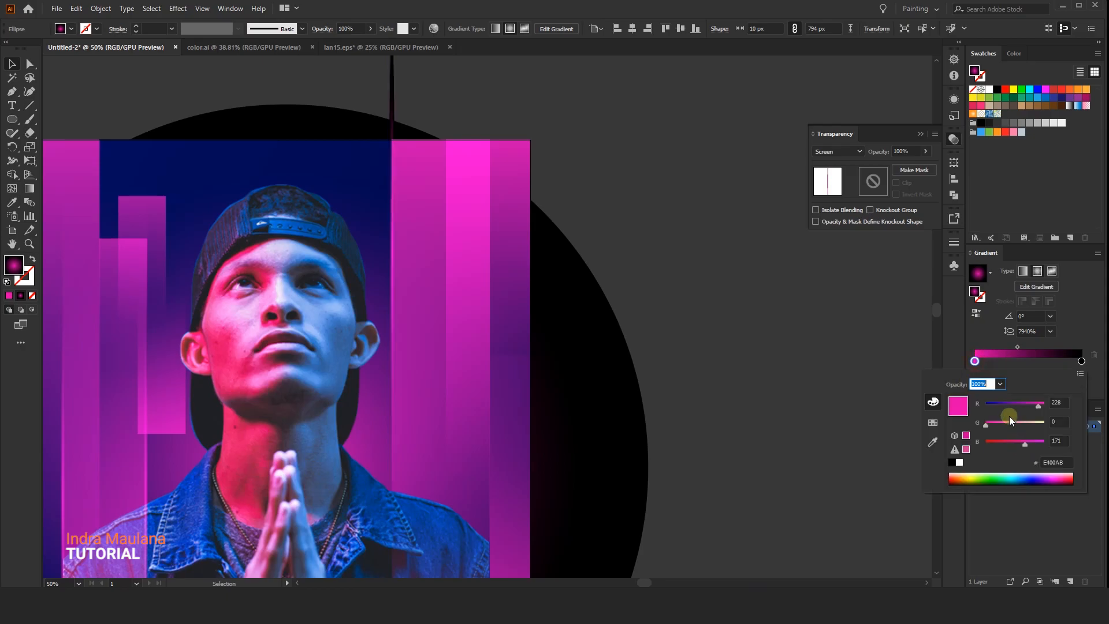
mouse_move(997, 426)
mouse_down()
mouse_move(1018, 426)
mouse_move(1006, 427)
mouse_up()
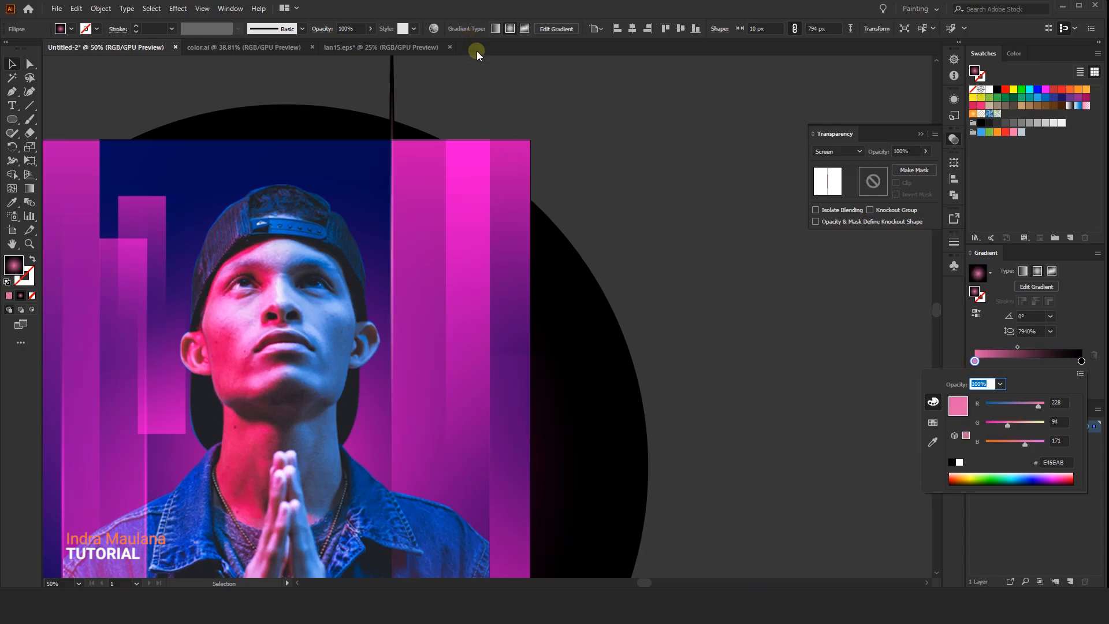
click(567, 103)
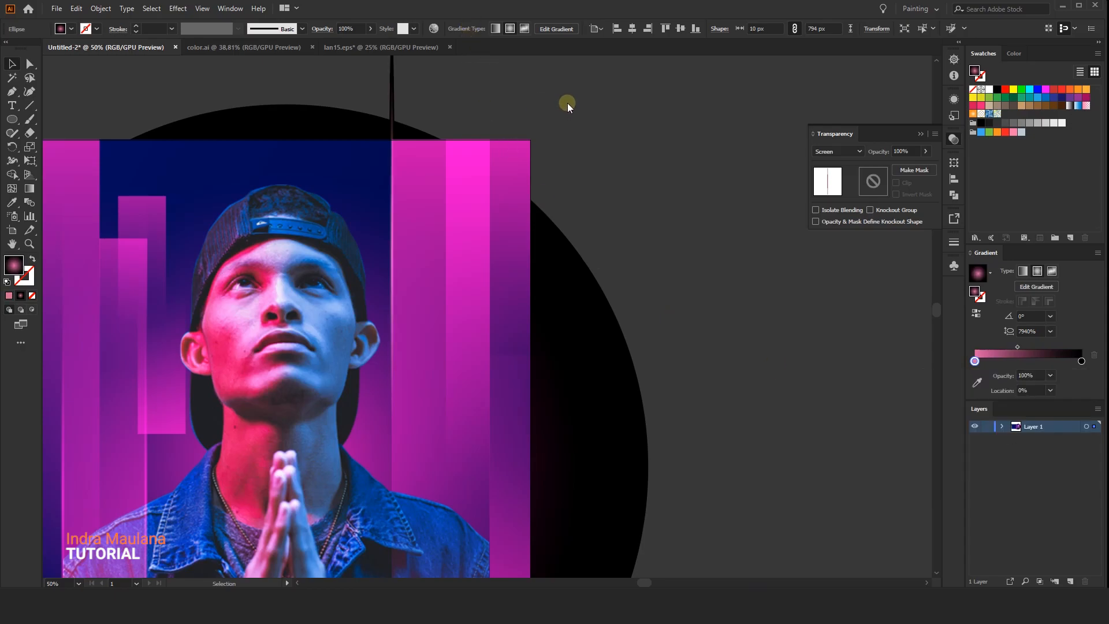
key(ctrl+h)
click(505, 99)
Select the three thin ellipses left of the portrait and copy the lighter pink gradient to them from the right-hand ellipse with the Eyedropper tool
drag(425, 142, 457, 130)
click(180, 404)
shift+click(94, 433)
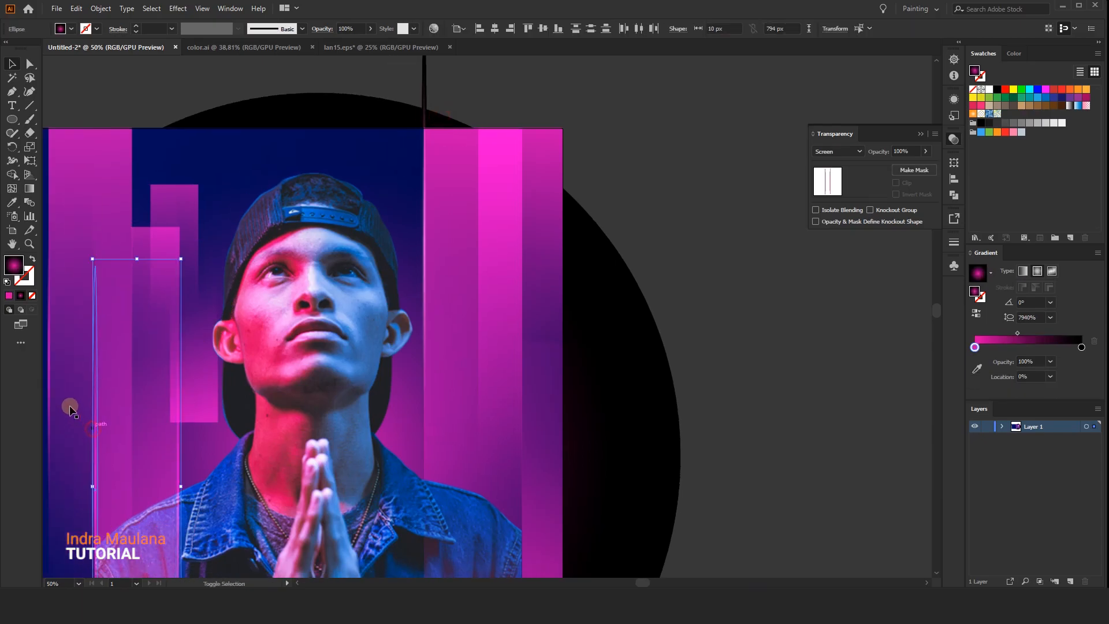
shift+click(50, 382)
click(13, 203)
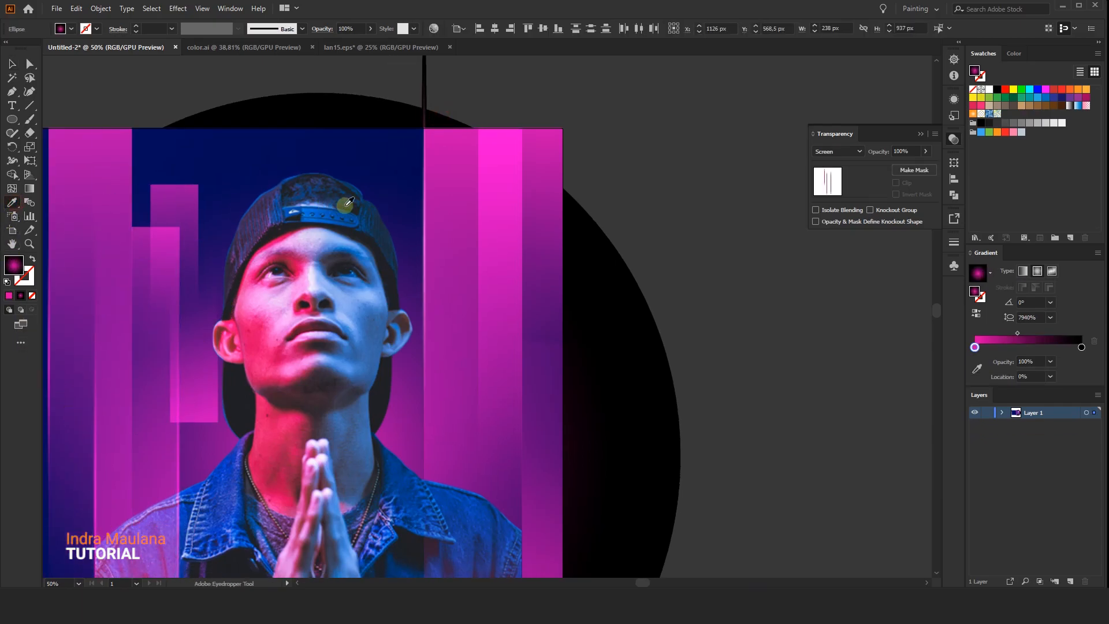
click(423, 213)
click(11, 65)
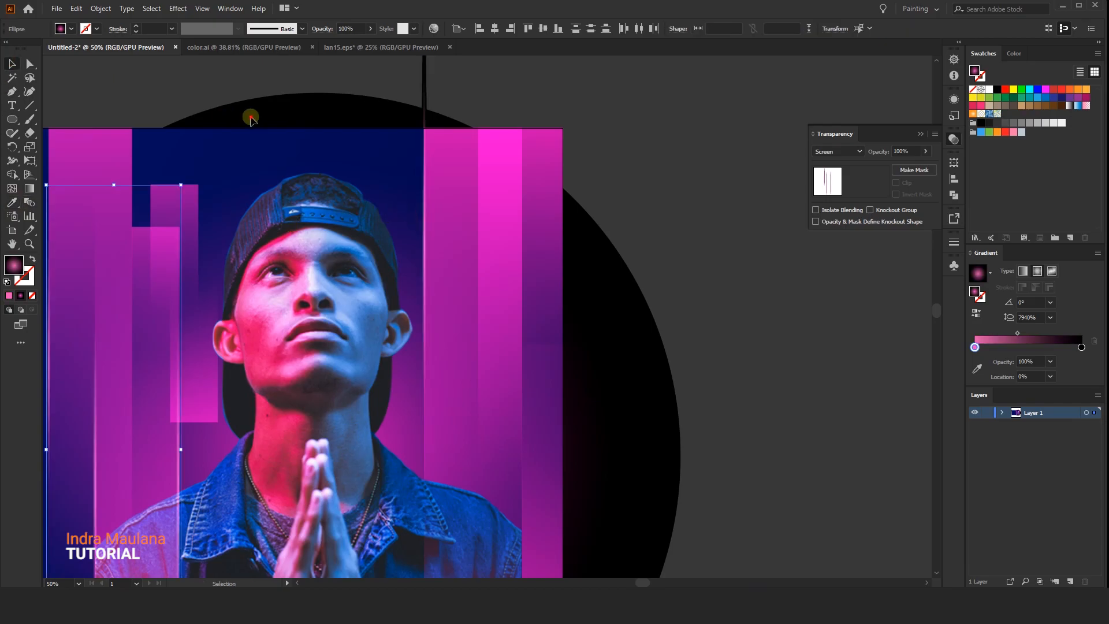
click(226, 113)
Duplicate the lighter pink ellipse from the wide strip's edge onto the left edge of the brightest strip right of the portrait
scroll(427, 168, down, 2)
drag(625, 182, 594, 189)
scroll(622, 192, up, 1)
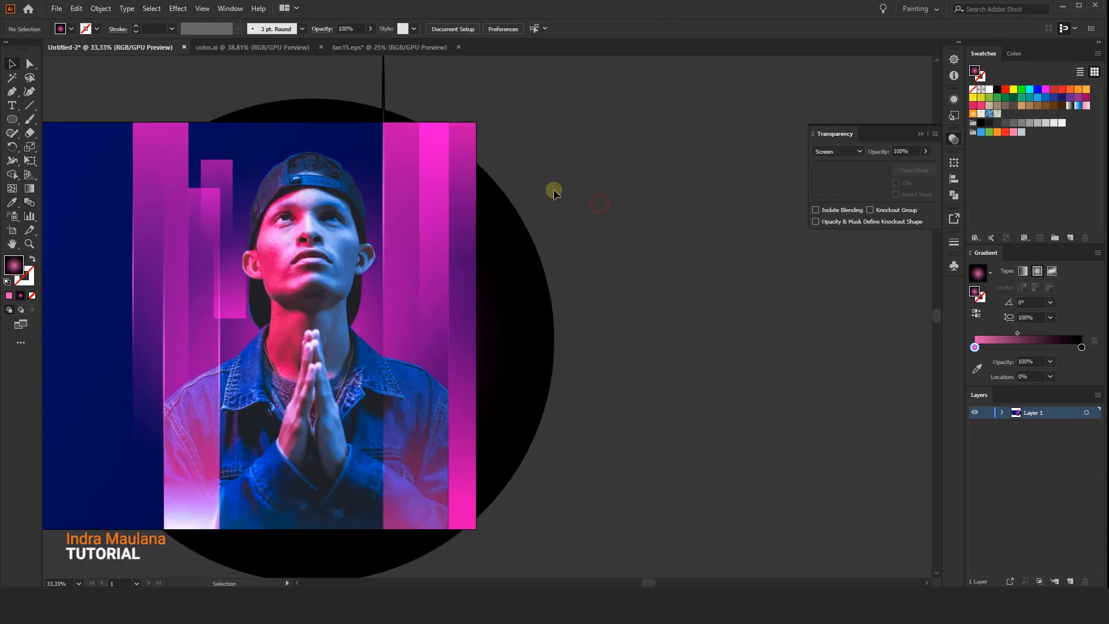
drag(381, 199, 441, 286)
scroll(417, 249, up, 4)
scroll(440, 286, down, 4)
click(666, 299)
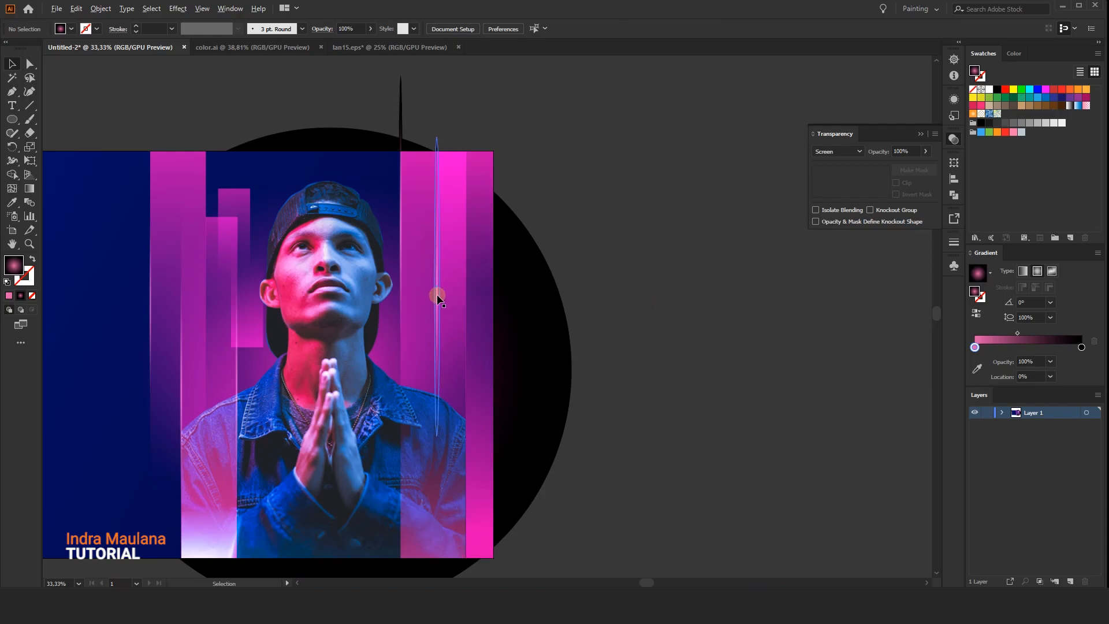
Duplicate that ellipse onto the left edge of the rightmost strip, with its lower end past the banner's bottom, and select the copy
drag(438, 296, 466, 435)
click(527, 362)
drag(594, 437, 588, 400)
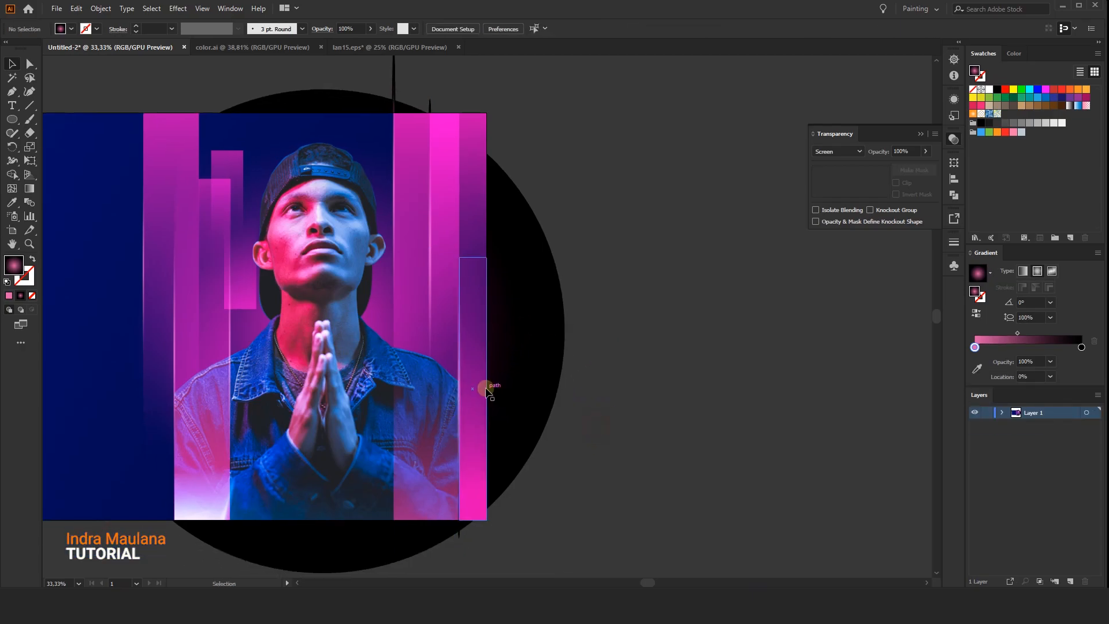
click(458, 374)
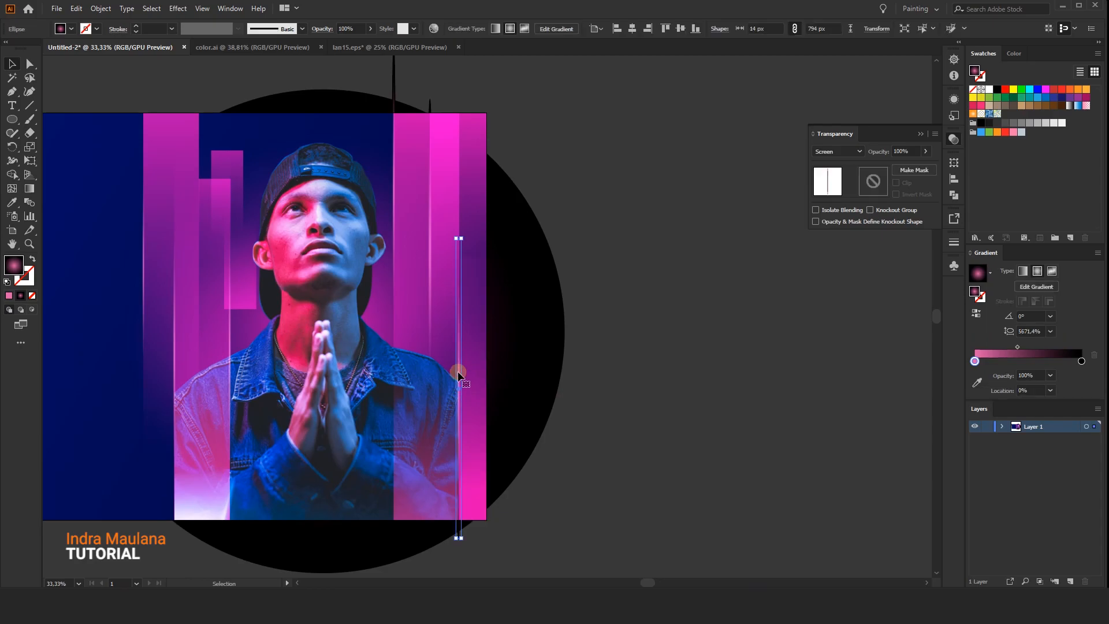
Create a new 1920 × 1080 px document in CMYK color mode
click(668, 365)
drag(563, 446, 564, 411)
key(ctrl+minus)
drag(284, 117, 387, 152)
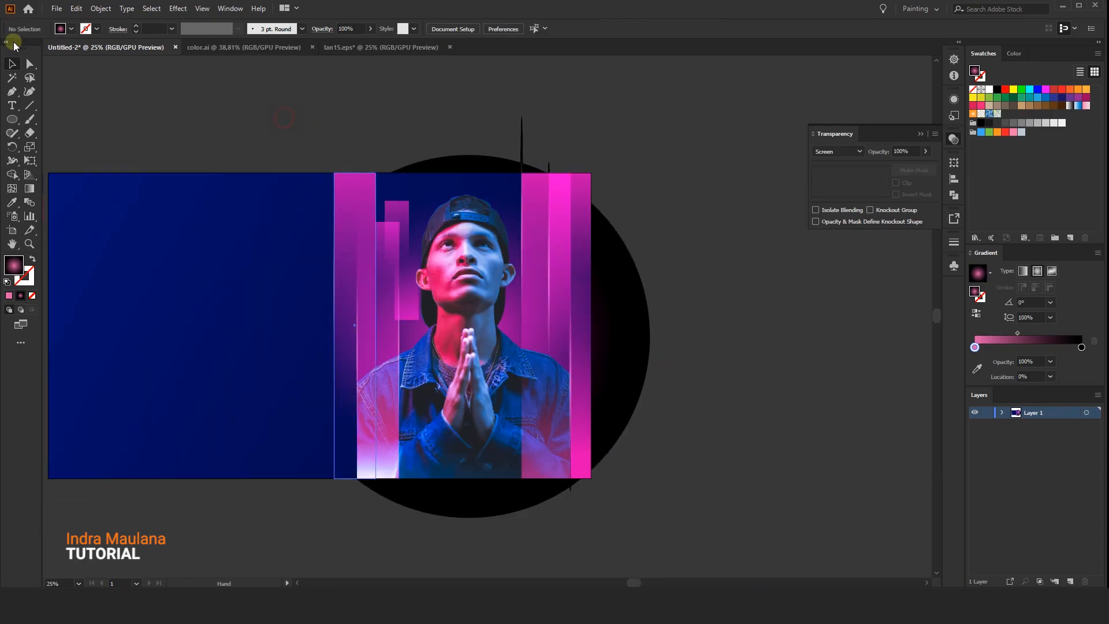
click(57, 8)
click(63, 16)
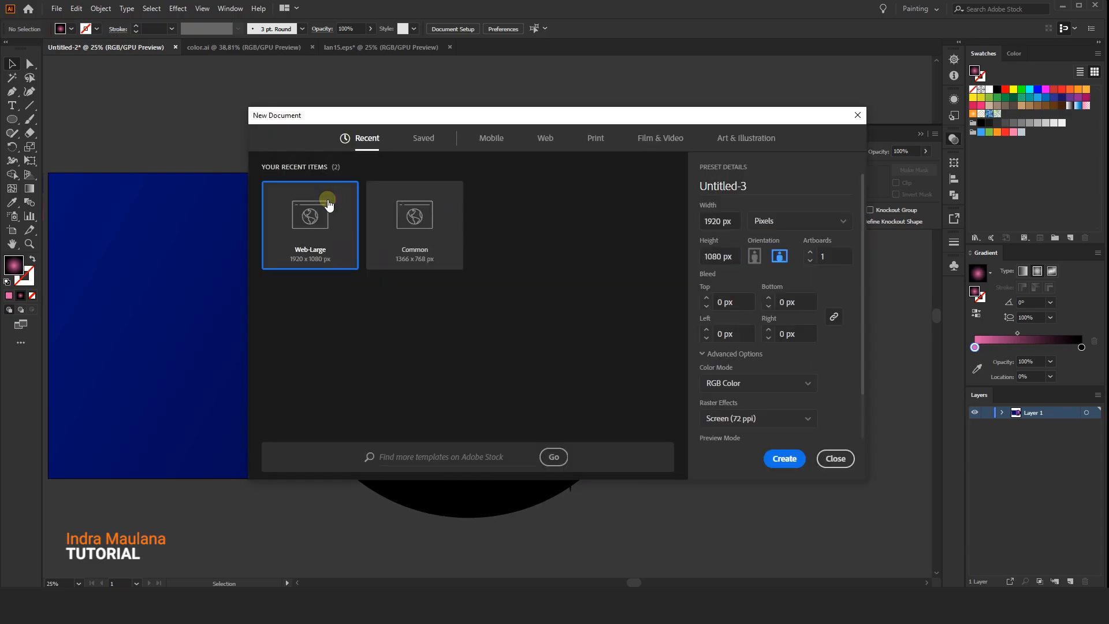
click(726, 383)
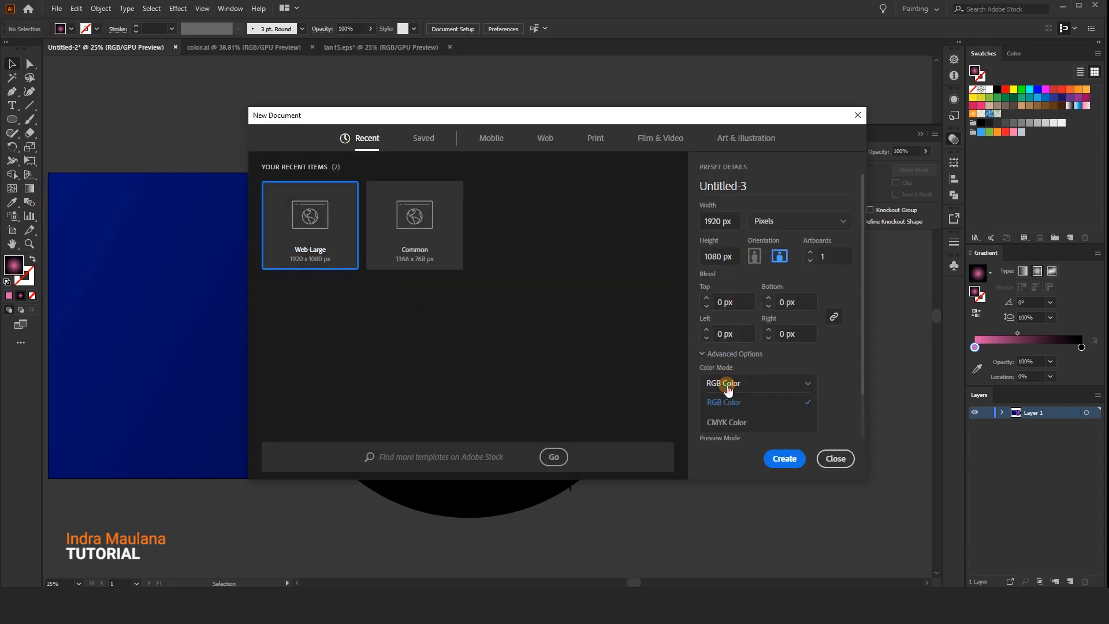
click(718, 371)
click(783, 458)
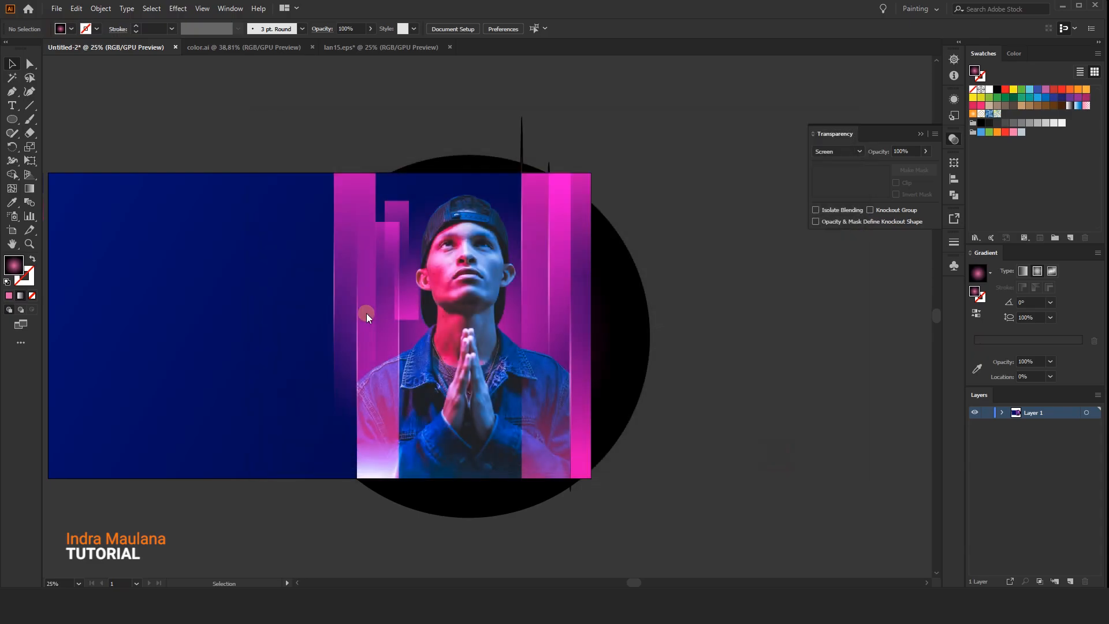
Draw a circle about 652 px in diameter on the new artboard with a white-to-black gradient fill and no stroke
drag(429, 315, 574, 459)
click(9, 67)
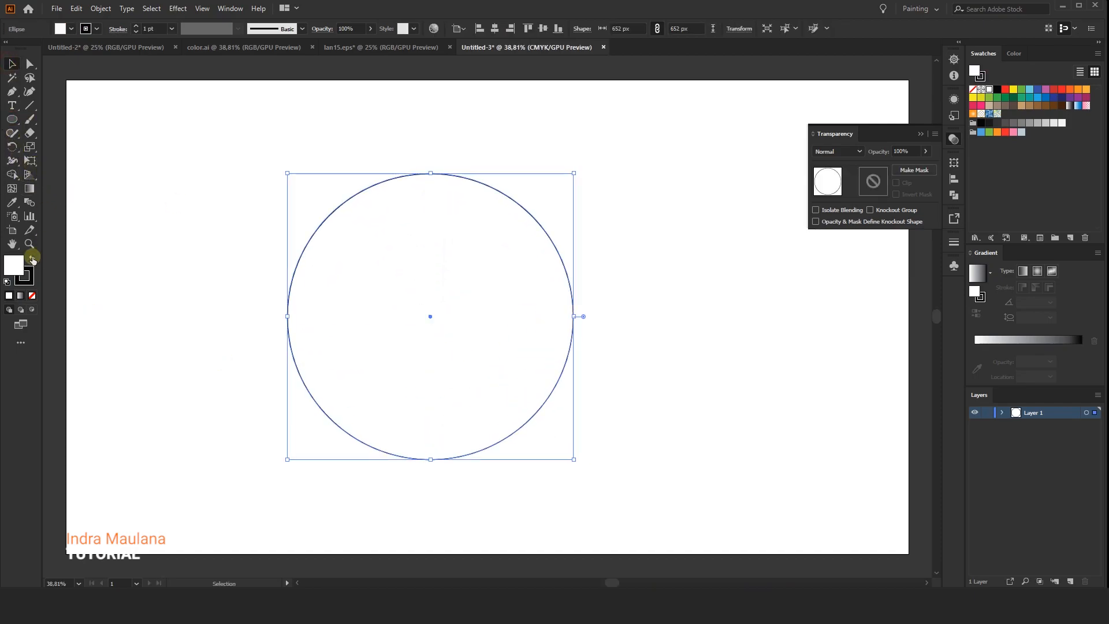
click(1022, 342)
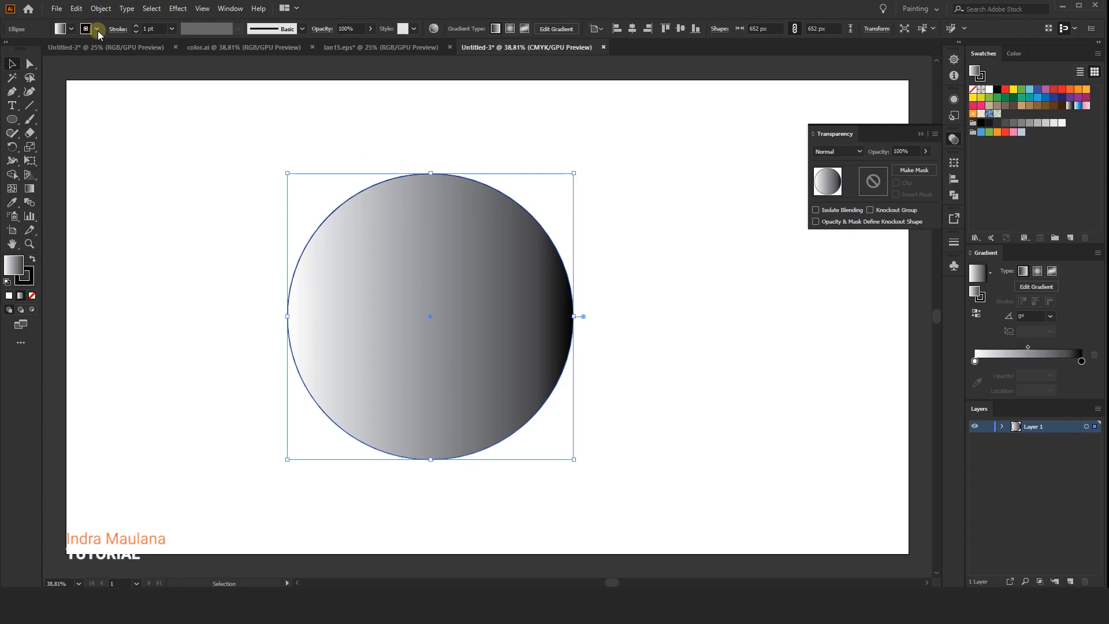
click(98, 33)
click(6, 55)
click(202, 90)
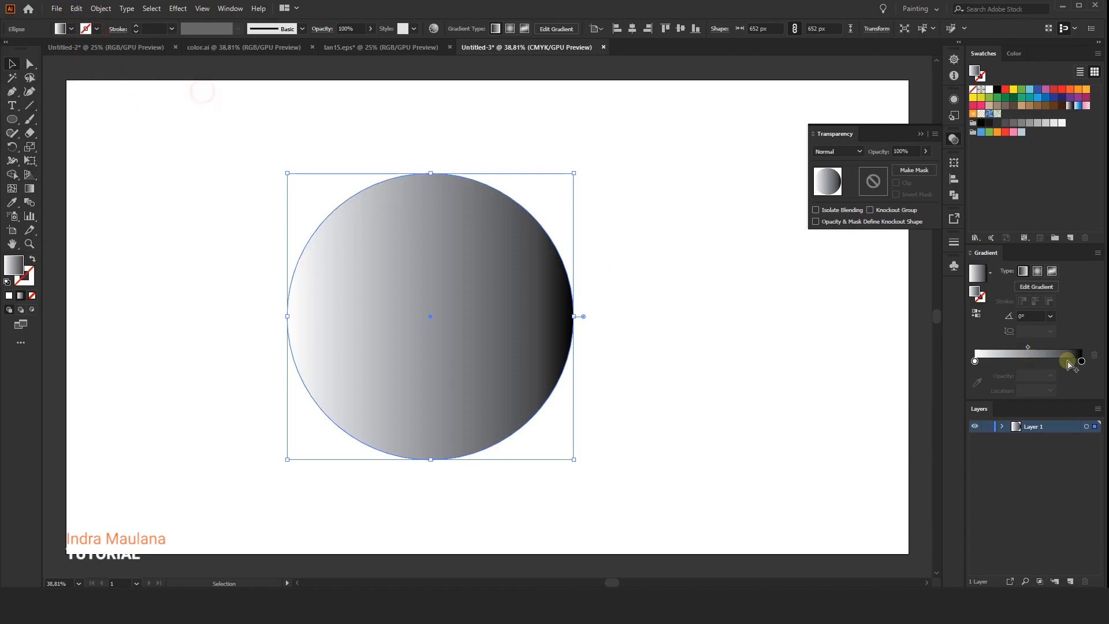
Make the circle's gradient radial and reverse it to run from black at the center to white at the edge
click(1037, 271)
click(975, 313)
click(559, 181)
click(512, 309)
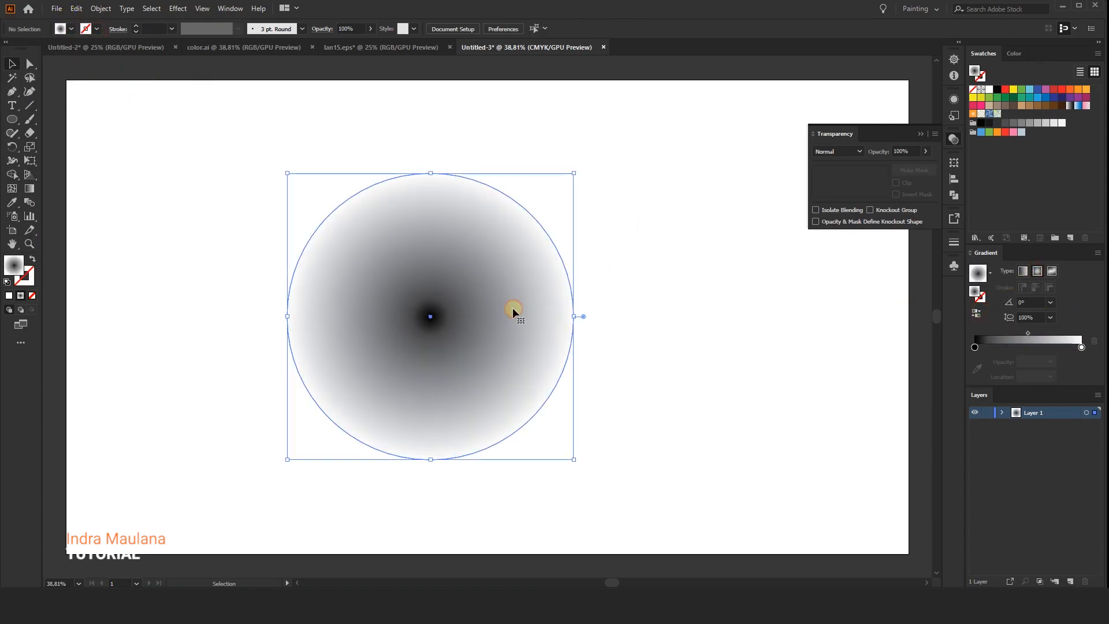
Apply the Color Halftone effect to the circle with a maximum radius of 8 pixels and the default screen angles
click(159, 10)
click(178, 8)
click(178, 8)
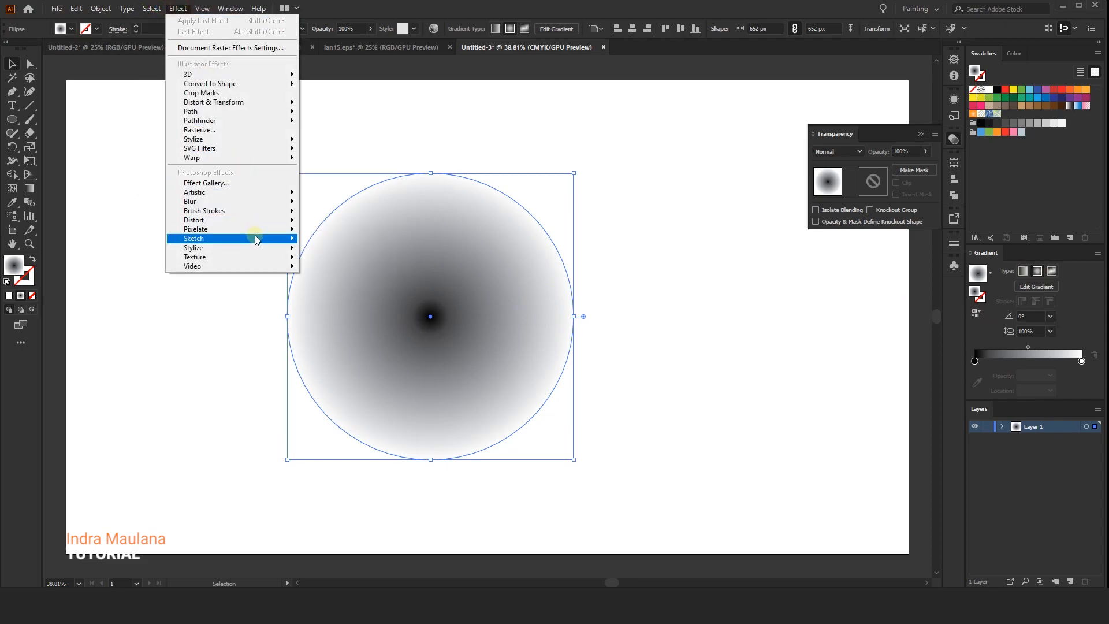
mouse_move(259, 230)
click(319, 231)
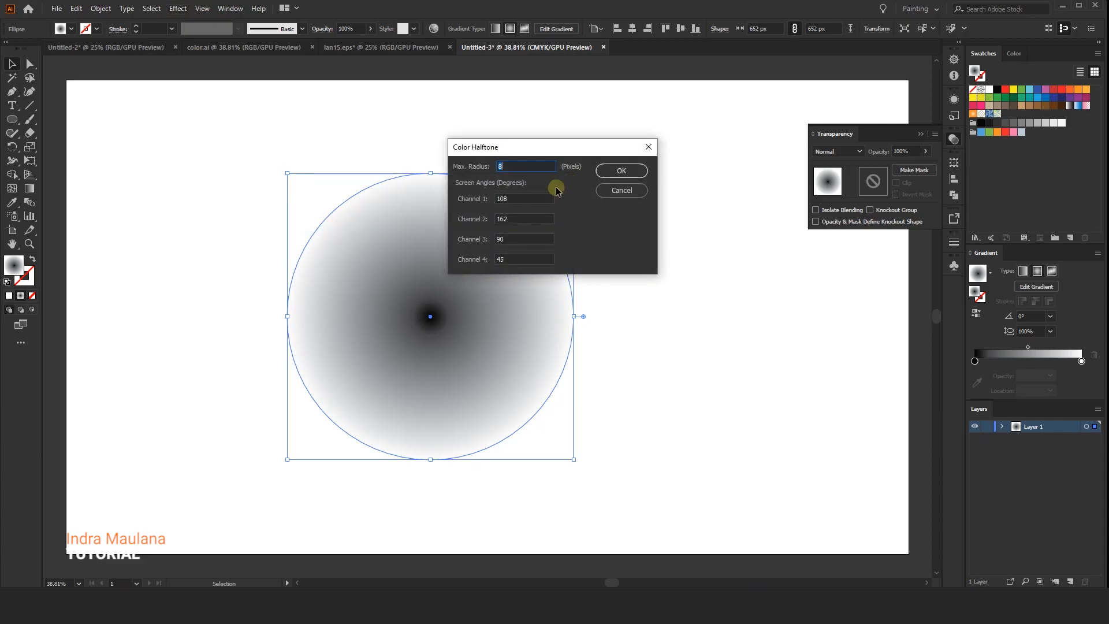
click(619, 172)
click(233, 141)
Shrink the radial gradient to slightly inside the circle's edge and shift its midpoint toward the center with the Gradient tool
click(461, 295)
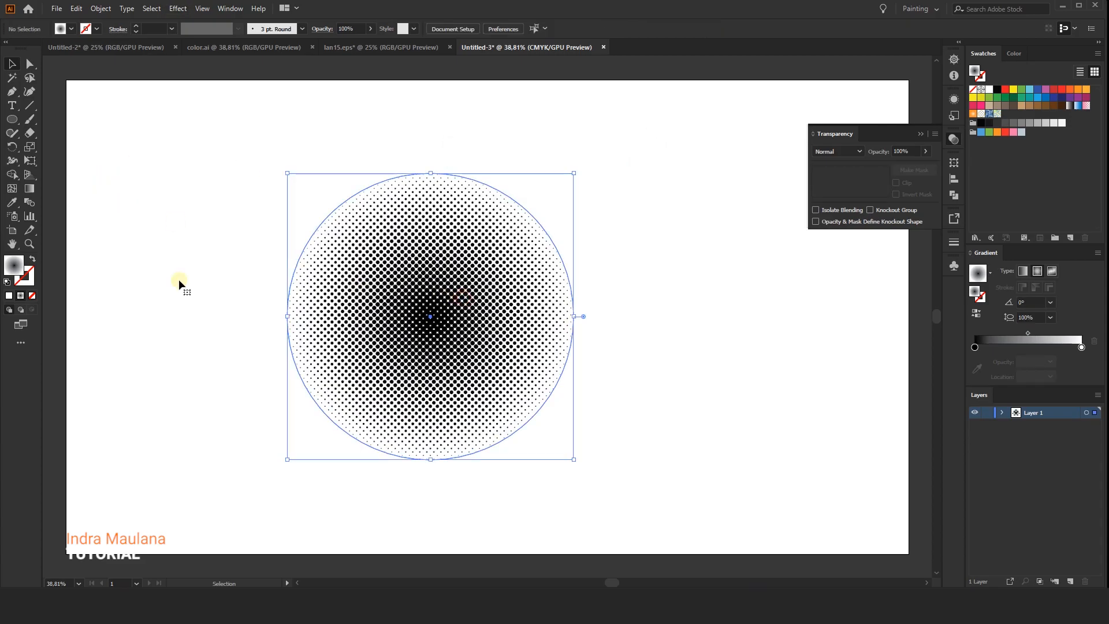
click(28, 191)
mouse_move(578, 317)
mouse_down()
mouse_move(532, 317)
mouse_move(554, 317)
mouse_up()
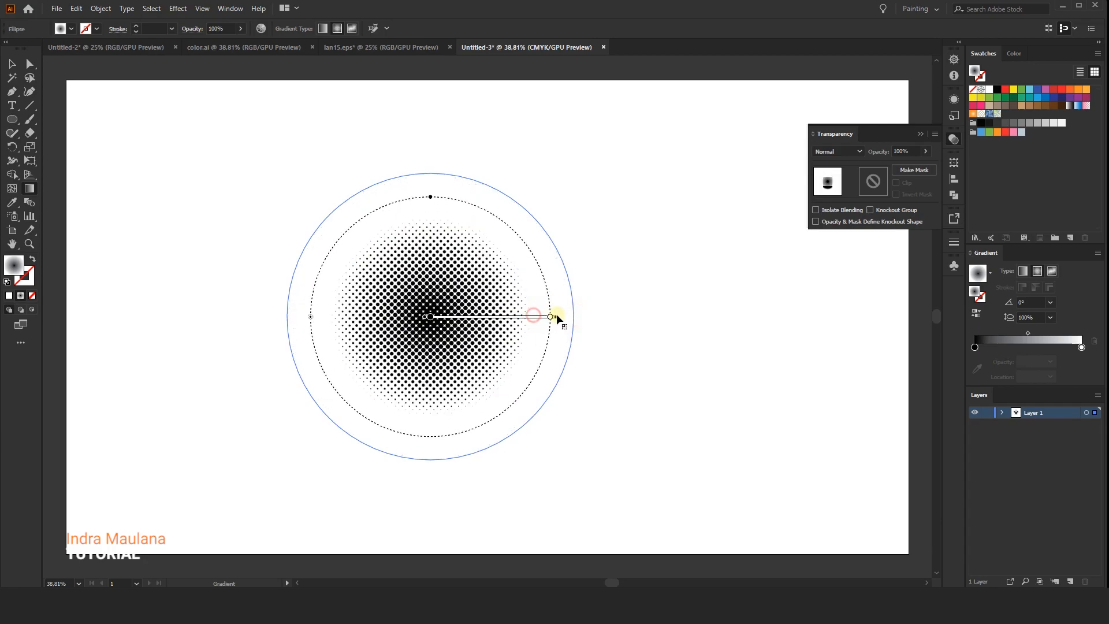
drag(478, 317, 475, 316)
drag(551, 316, 560, 316)
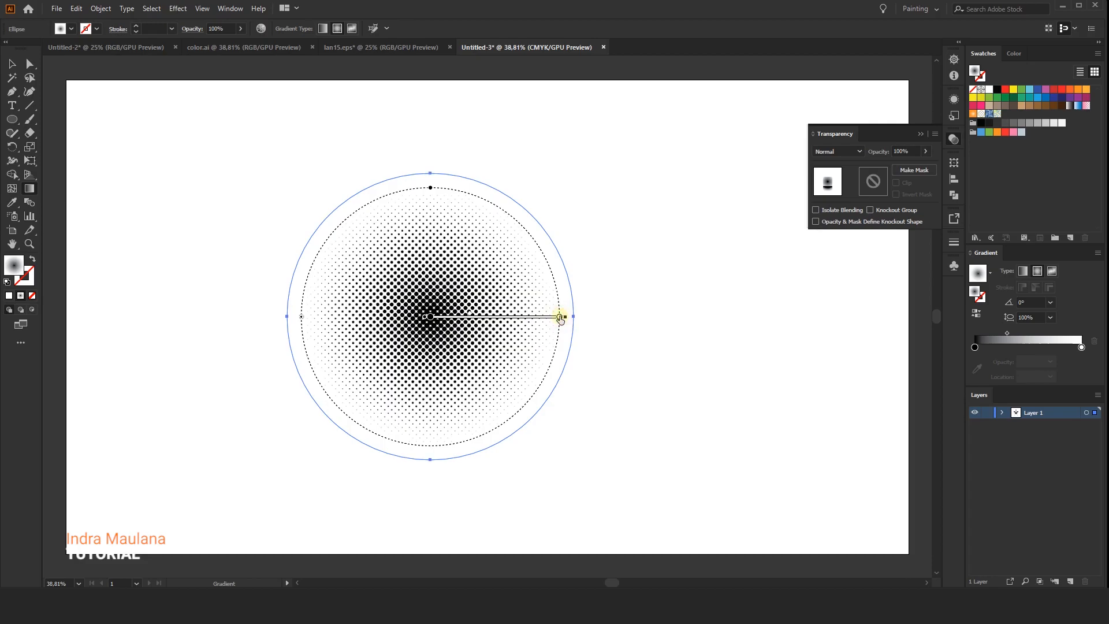
drag(469, 317, 467, 316)
click(11, 63)
click(260, 104)
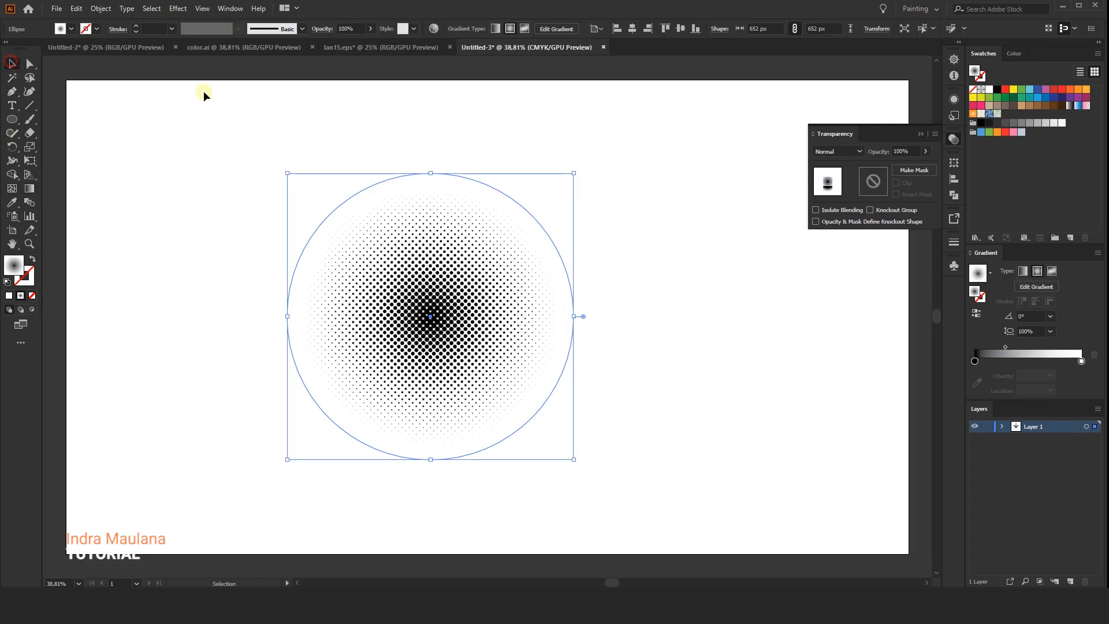
Rasterize the halftone circle at 300 ppi
click(423, 249)
click(101, 8)
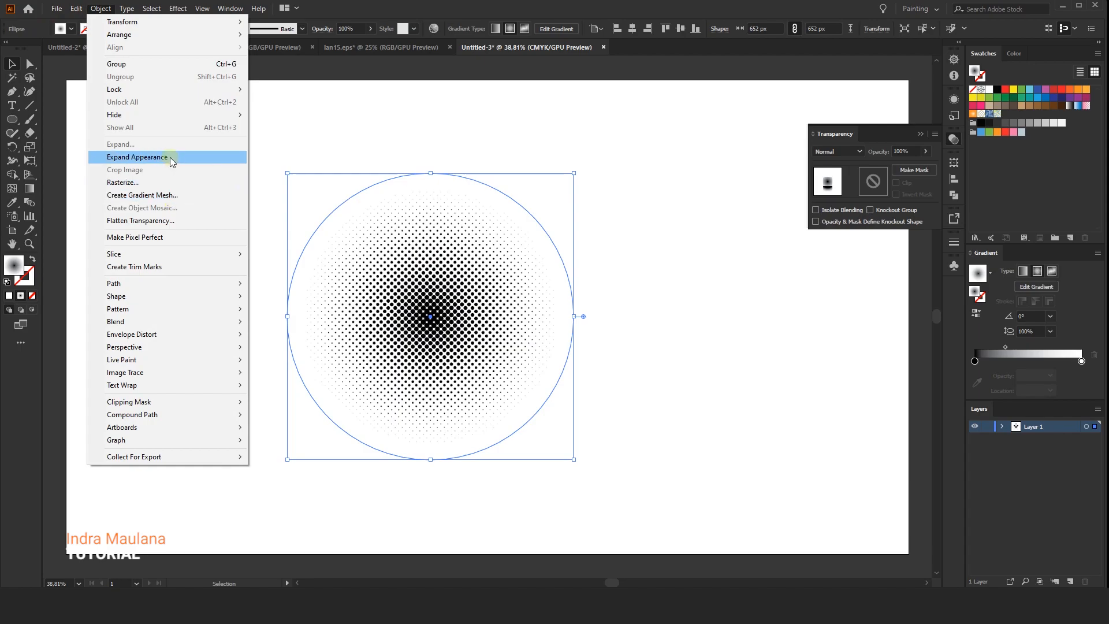
click(159, 183)
click(586, 392)
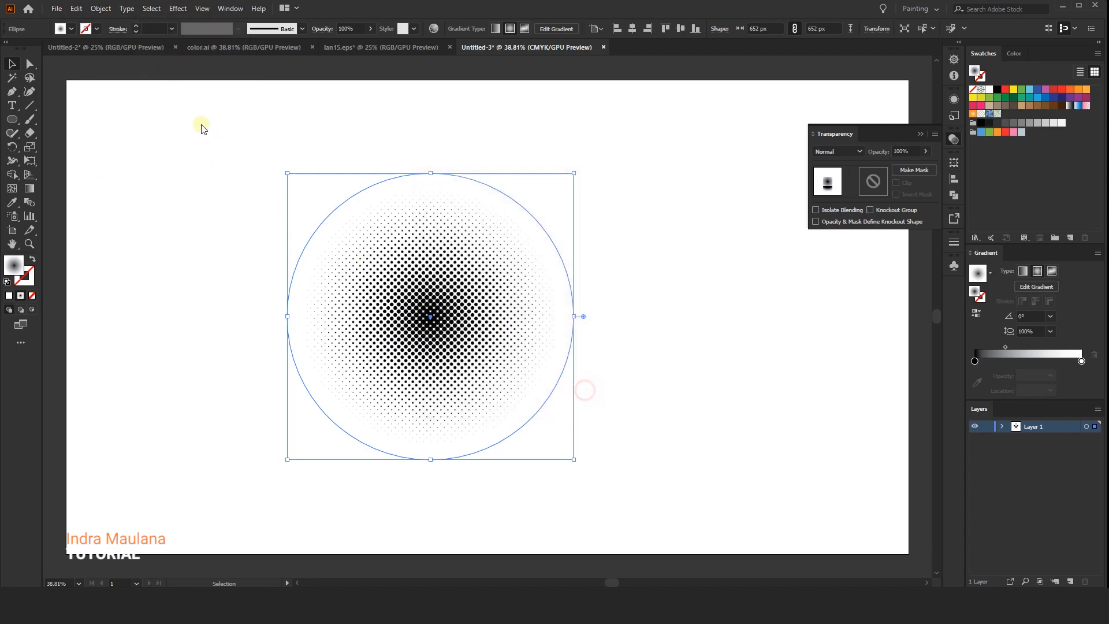
click(101, 8)
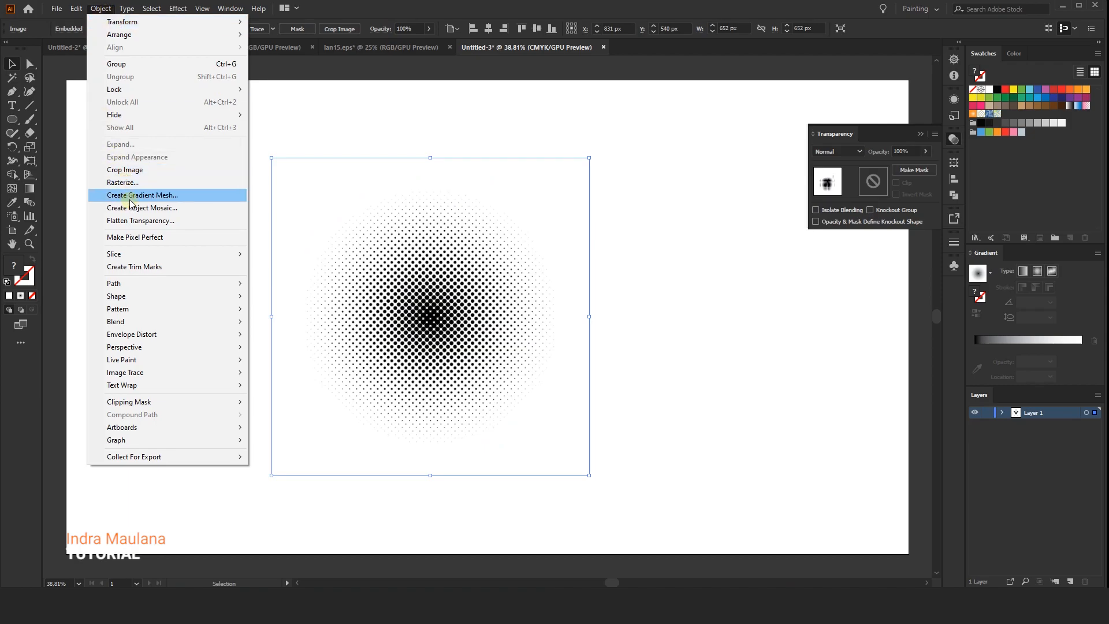
click(599, 212)
Apply Image Trace to the rasterized halftone and move the tracing off the artboard to its left
click(473, 295)
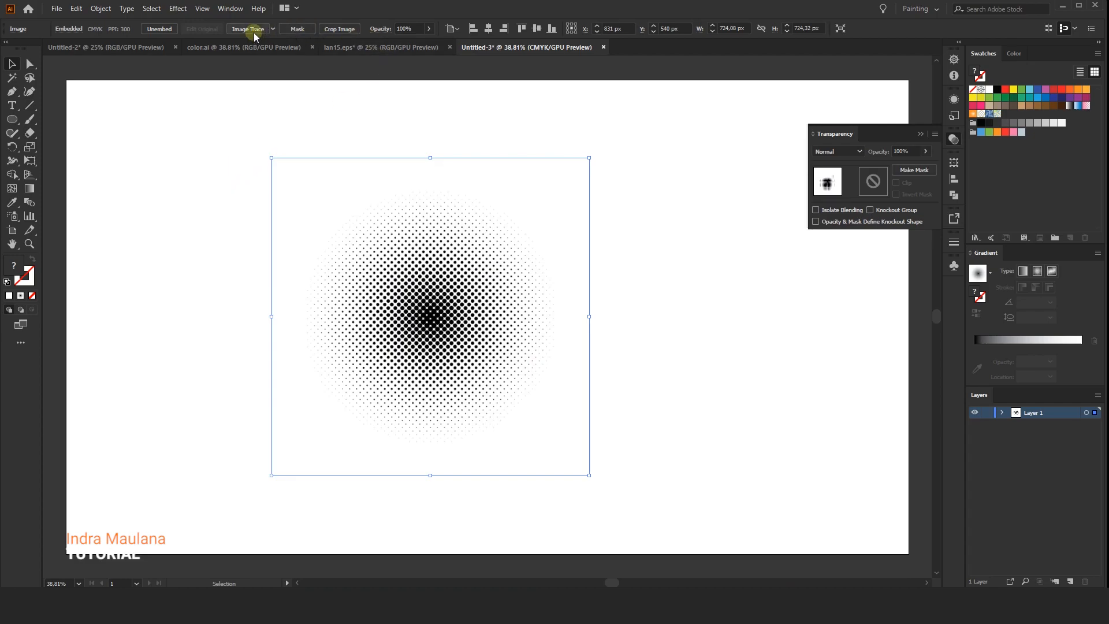
click(253, 32)
click(613, 318)
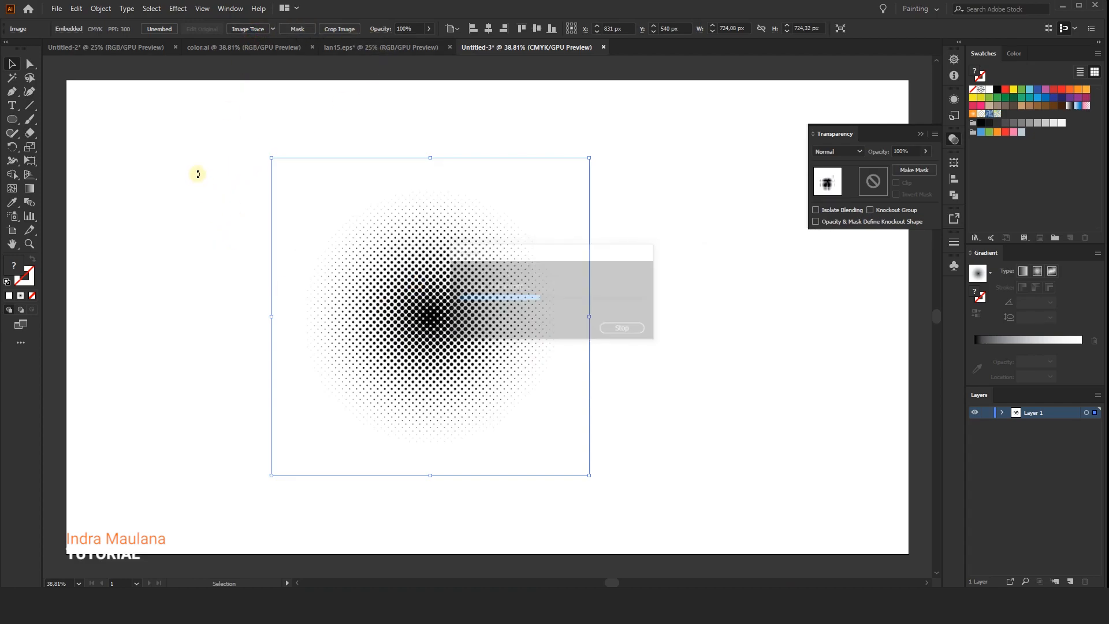
scroll(671, 320, down, 2)
drag(570, 324, 164, 322)
drag(166, 149, 375, 153)
Expand the halftone tracing into vector paths and ungroup them
click(348, 300)
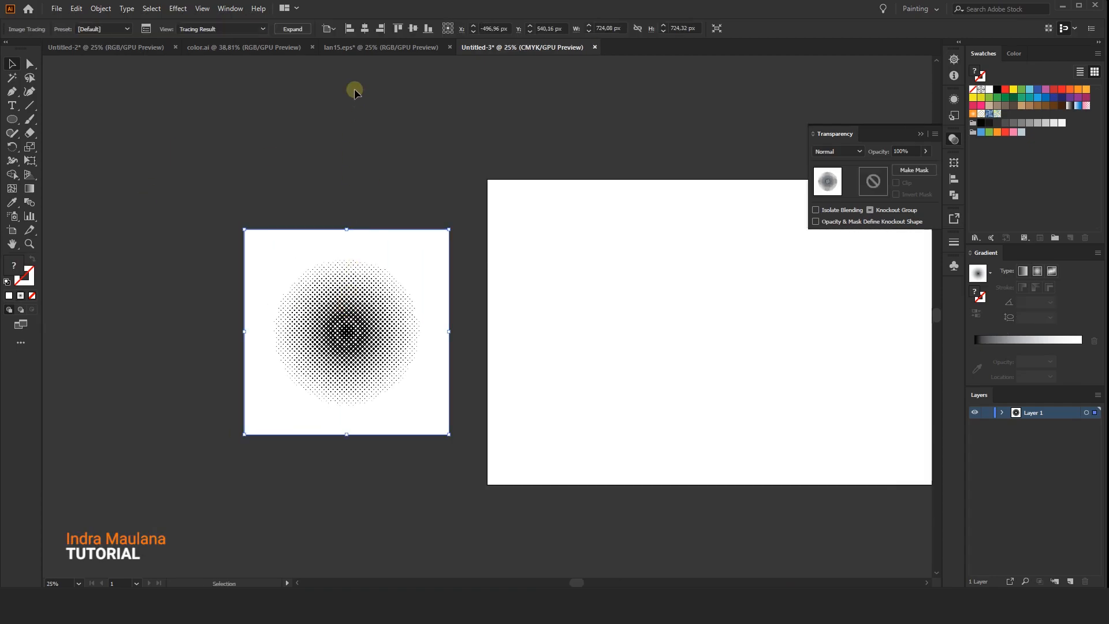
click(296, 30)
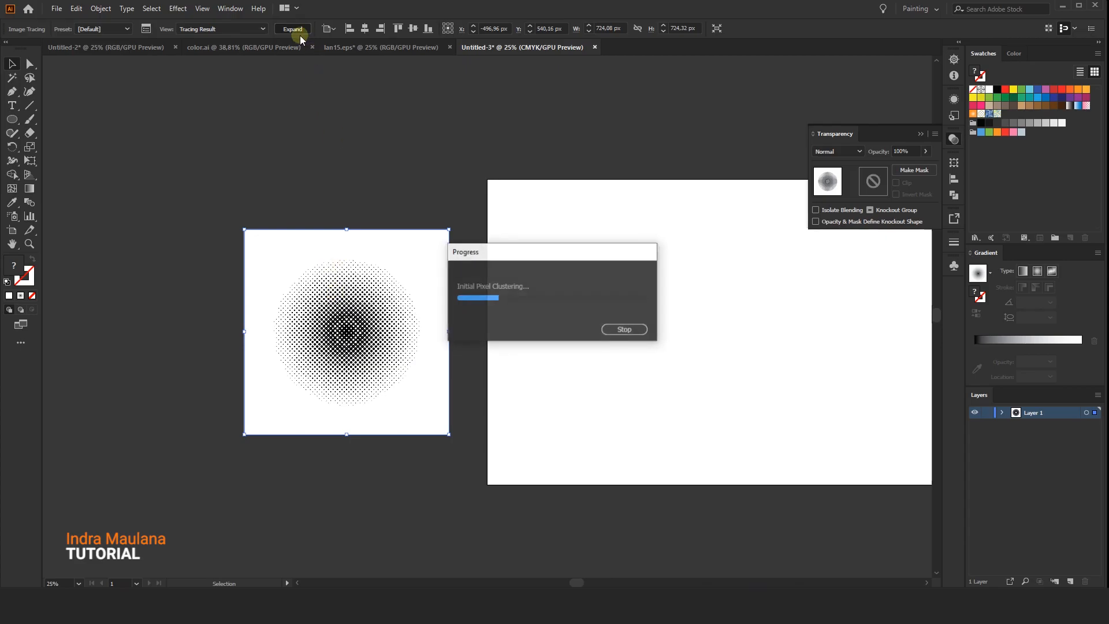
right_click(342, 278)
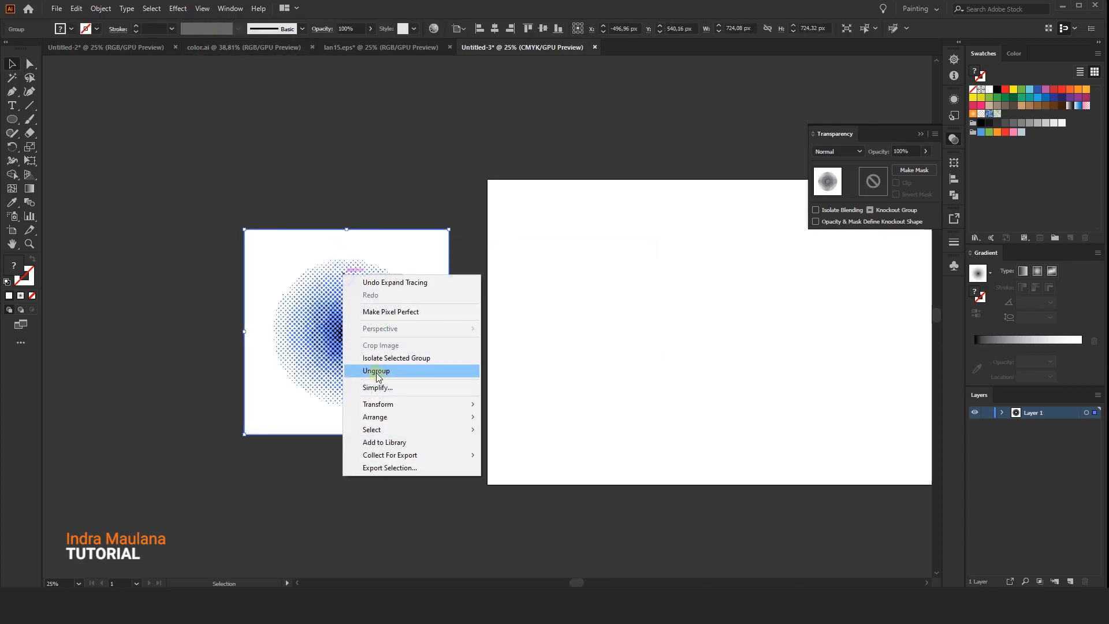
click(380, 372)
Move the white background shape away from the black halftone dots and delete it
right_click(350, 316)
click(148, 358)
drag(275, 249, 70, 185)
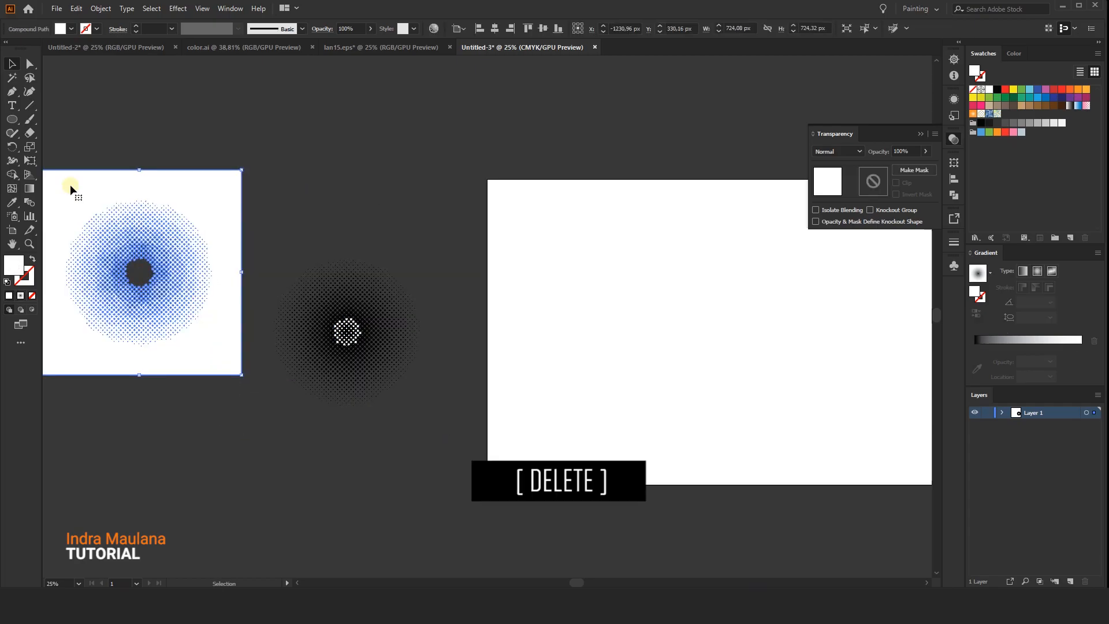
key(Delete)
Select all remaining white pieces in the halftone's center by their matching appearance and delete them
scroll(291, 305, up, 3)
drag(435, 353, 441, 348)
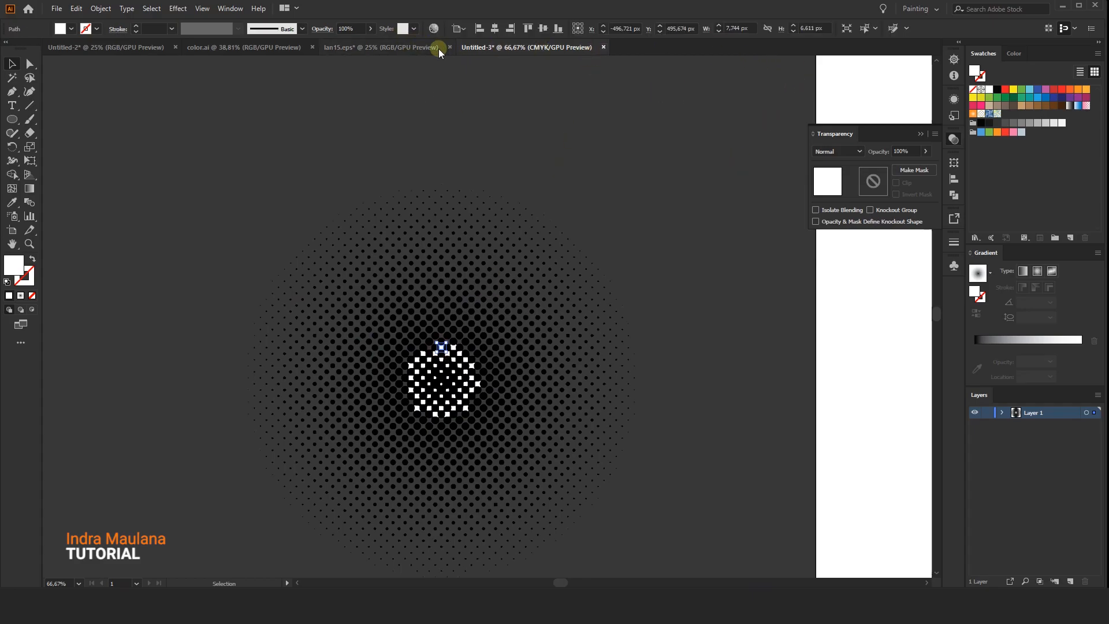
scroll(448, 321, down, 2)
scroll(445, 294, up, 4)
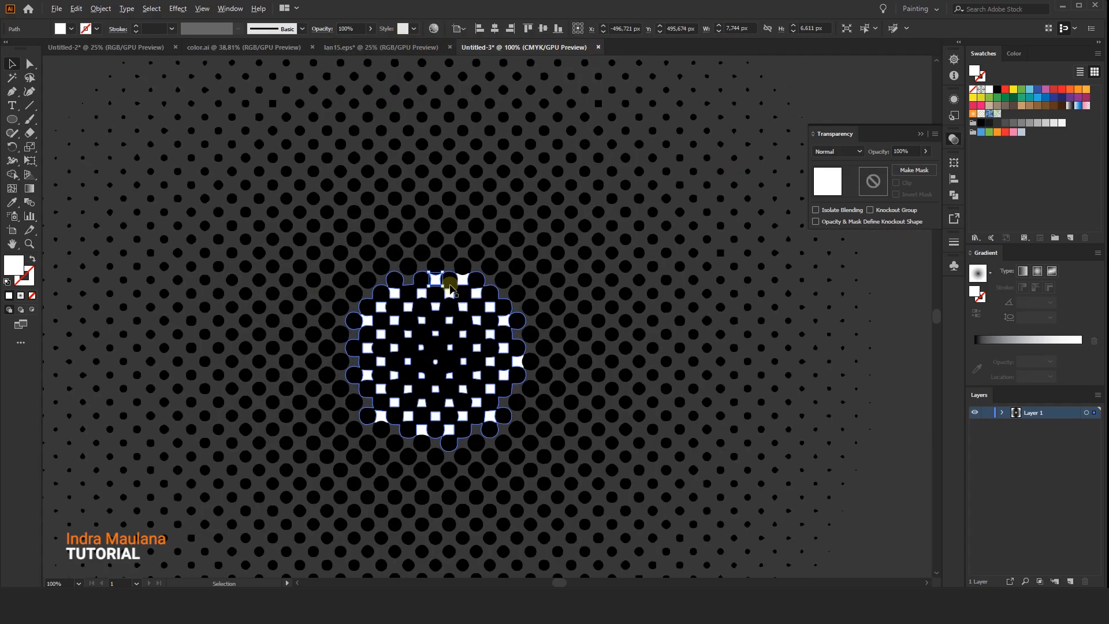
scroll(527, 141, down, 1)
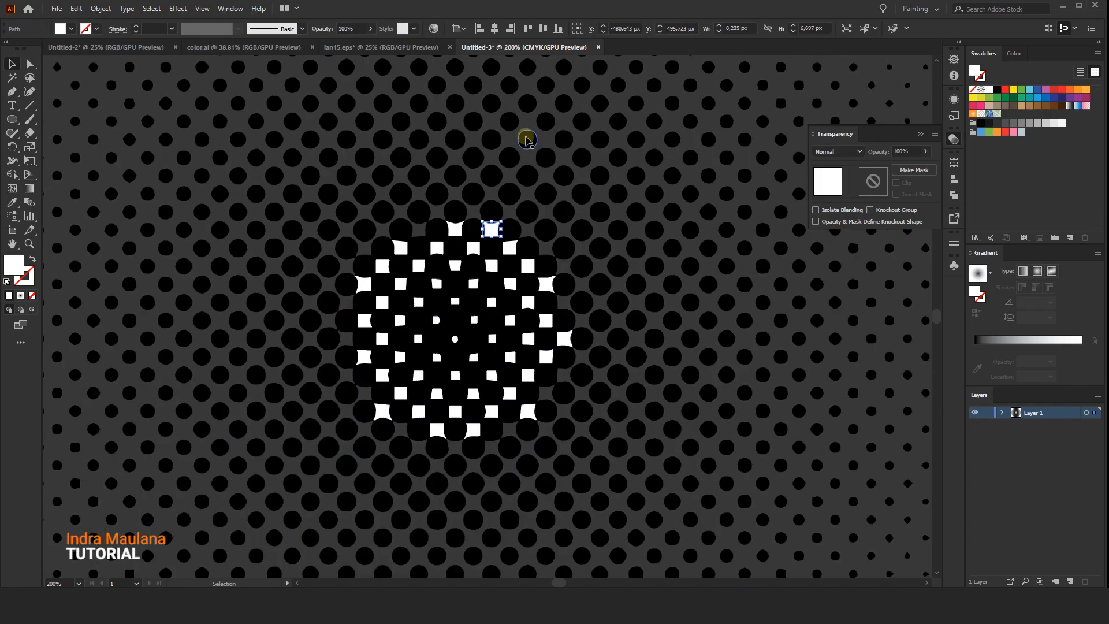
click(864, 29)
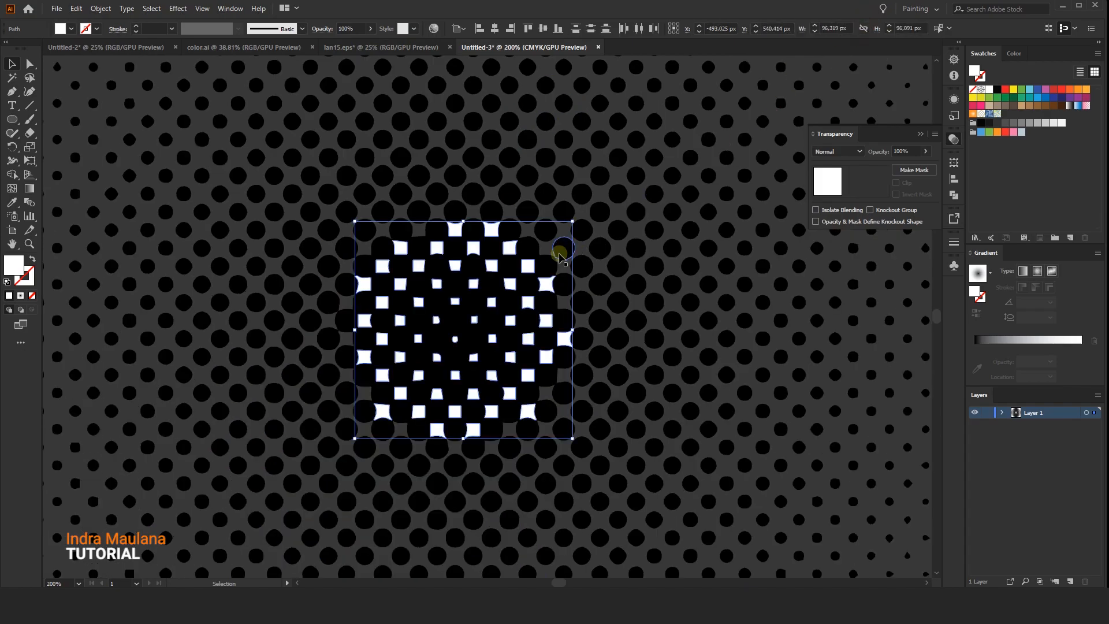
key(Delete)
Group all the black halftone dots and copy the group
scroll(445, 321, down, 5)
drag(313, 206, 608, 457)
right_click(479, 313)
click(405, 196)
click(495, 308)
click(75, 8)
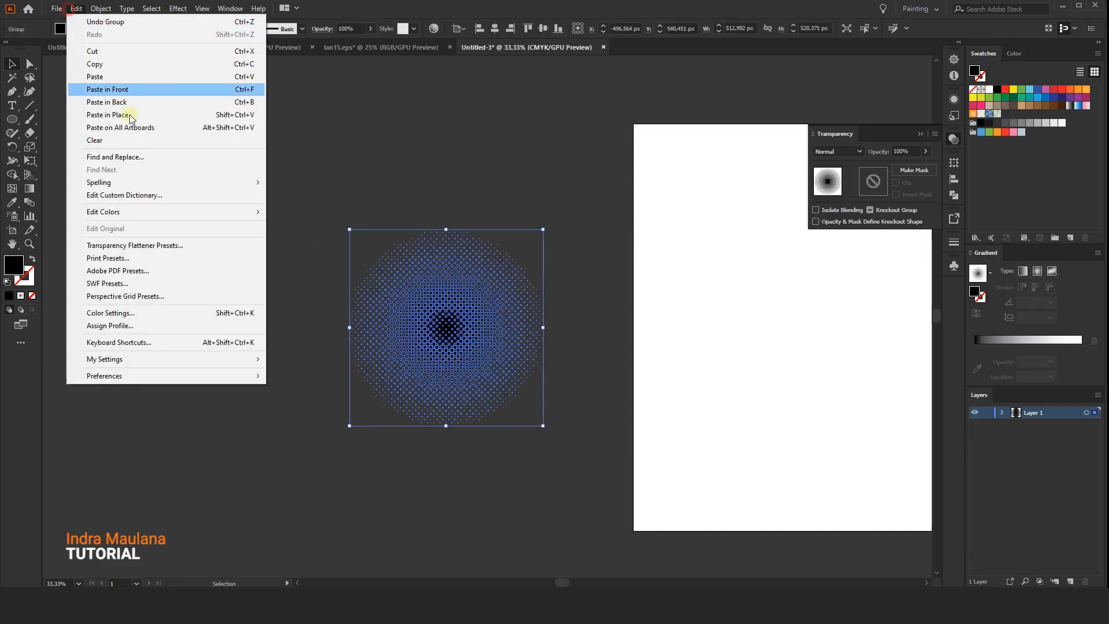
click(180, 63)
Paste the halftone group into the Untitled-2 banner document and place it over the portrait's chin
click(101, 52)
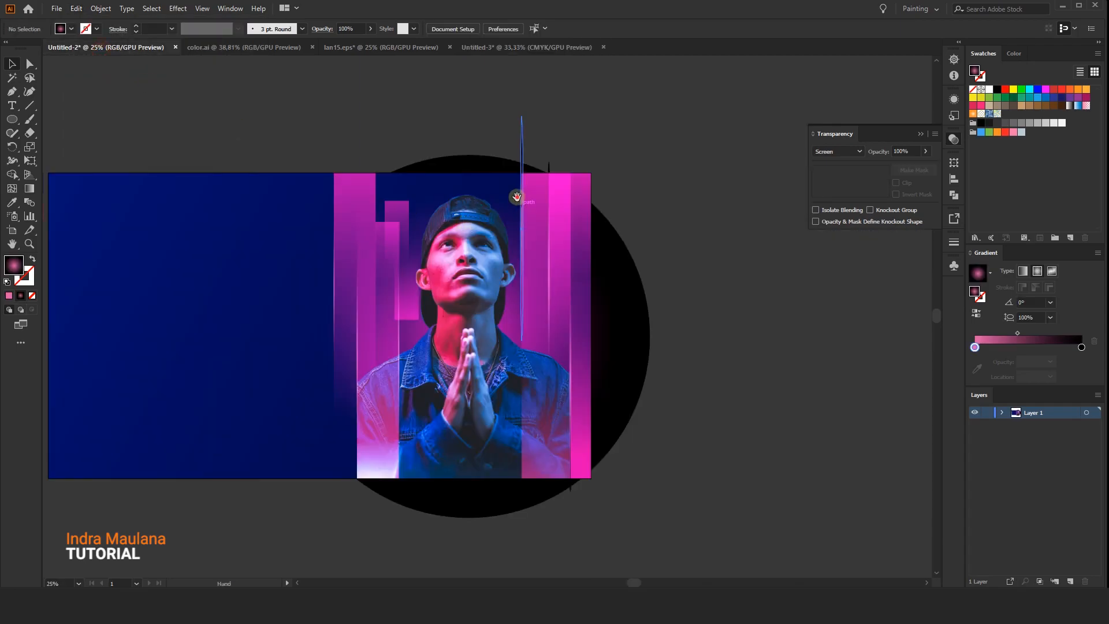
key(ctrl+b)
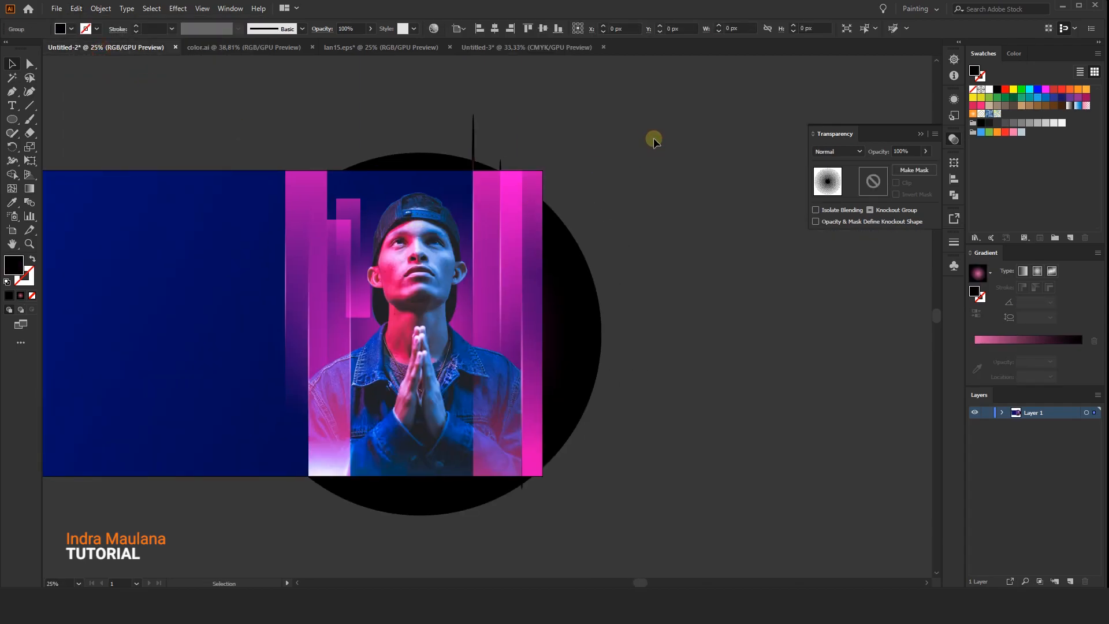
key(ctrl+v)
drag(565, 304, 425, 301)
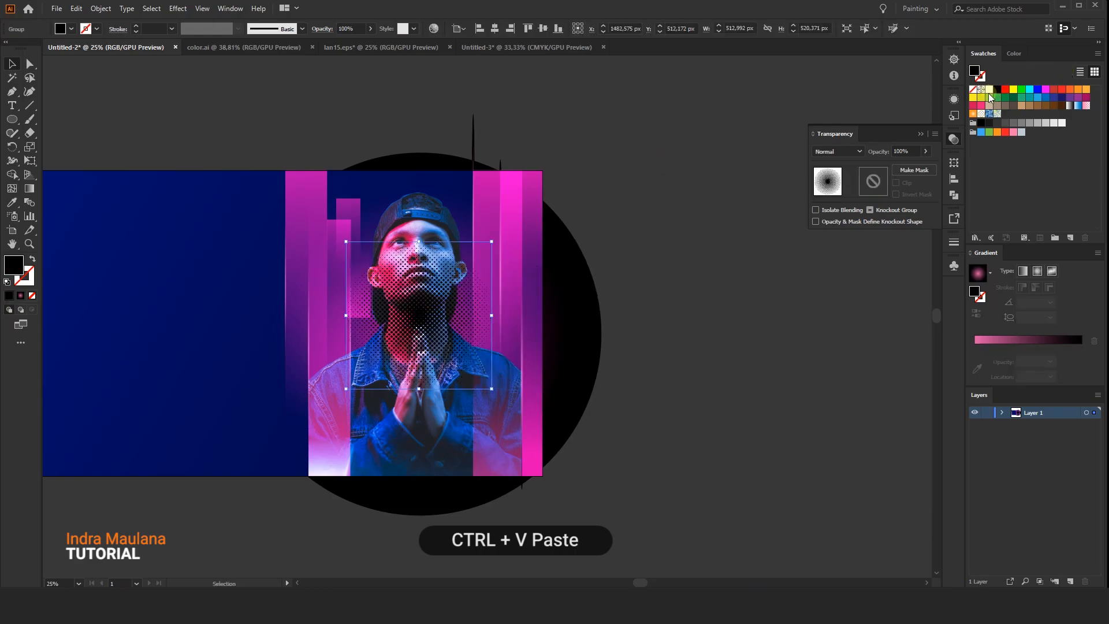
Fill the halftone group with white and enlarge it to about 840 × 852 px, centered over the portrait
click(989, 90)
drag(491, 242, 573, 166)
scroll(630, 196, down, 2)
drag(568, 120, 541, 141)
drag(416, 261, 415, 264)
Set the white halftone group's blending mode to Overlay and deselect it
click(835, 151)
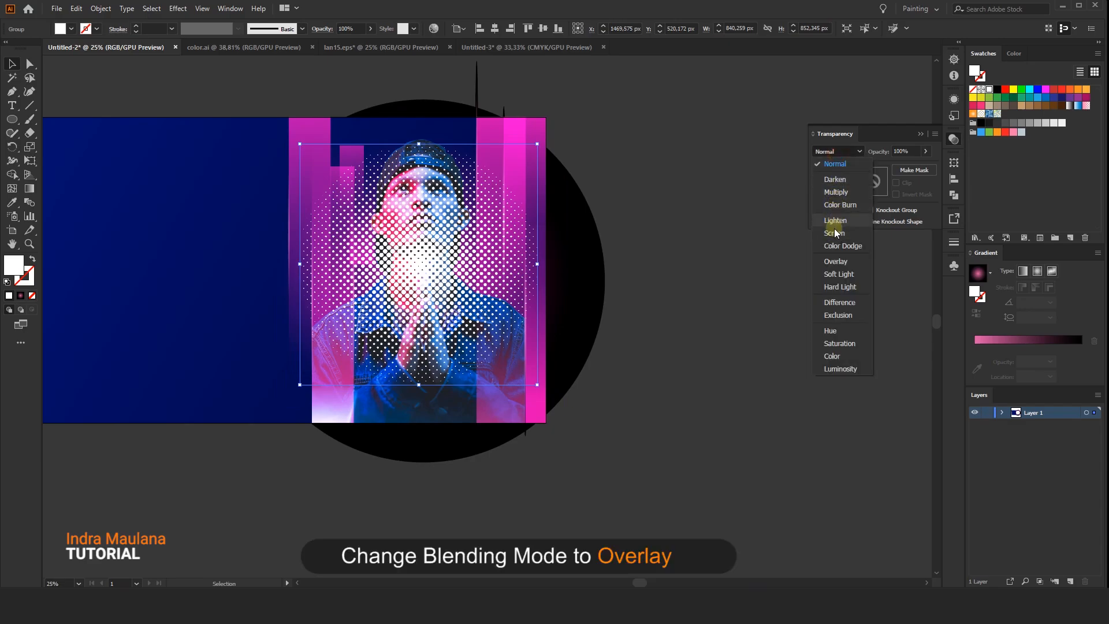
click(835, 261)
click(770, 321)
drag(717, 367, 733, 378)
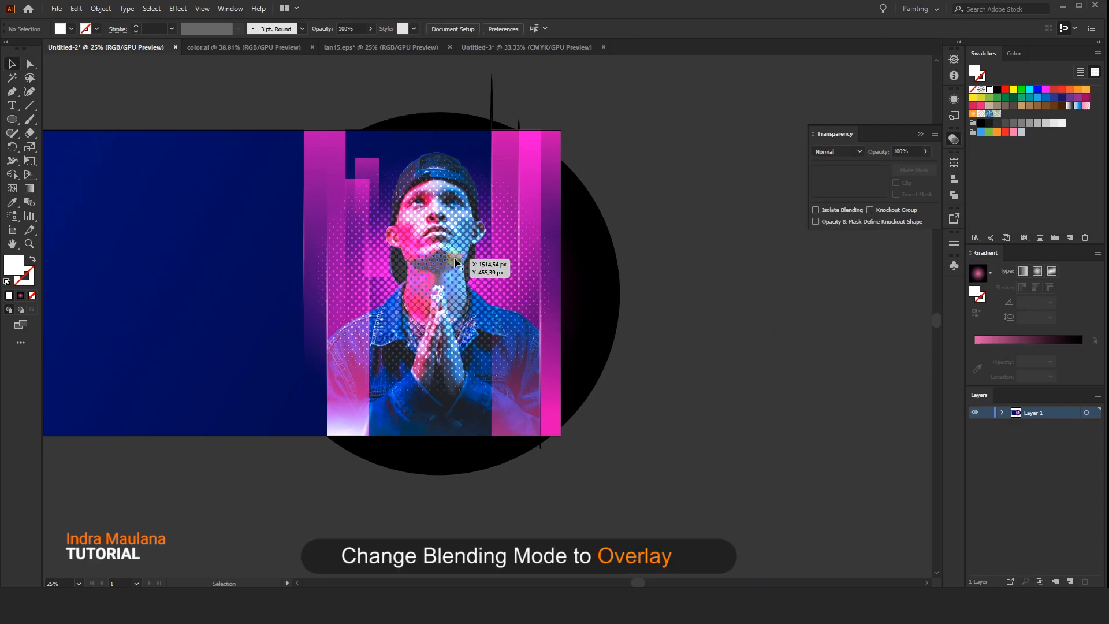
Send the white halftone group to the back, and bring it forward until it sits above the background but behind the portrait
click(493, 259)
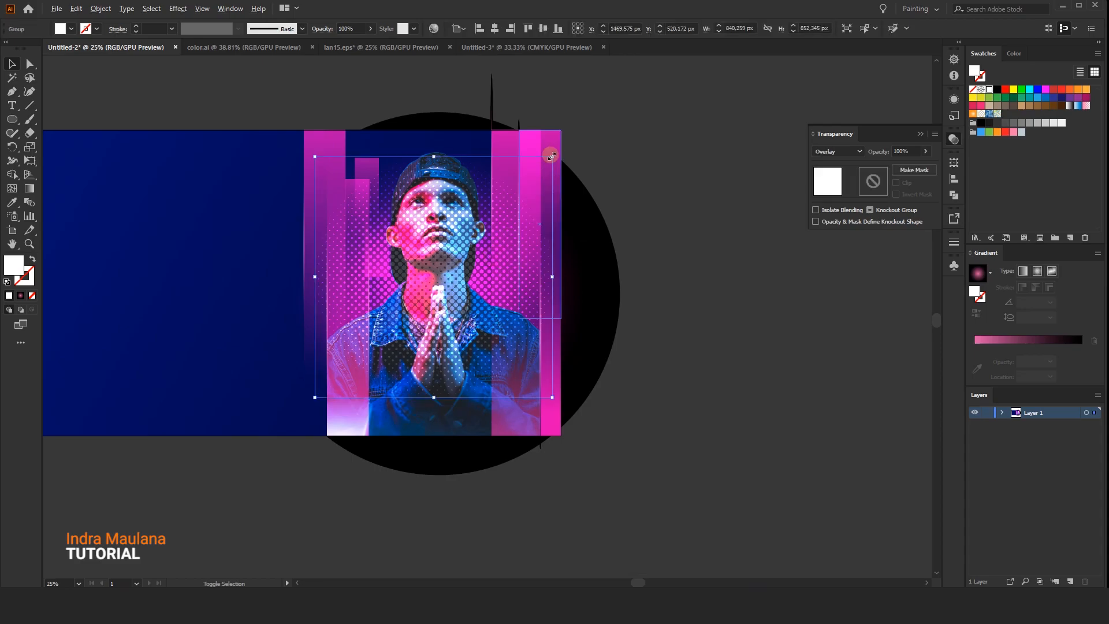
right_click(493, 247)
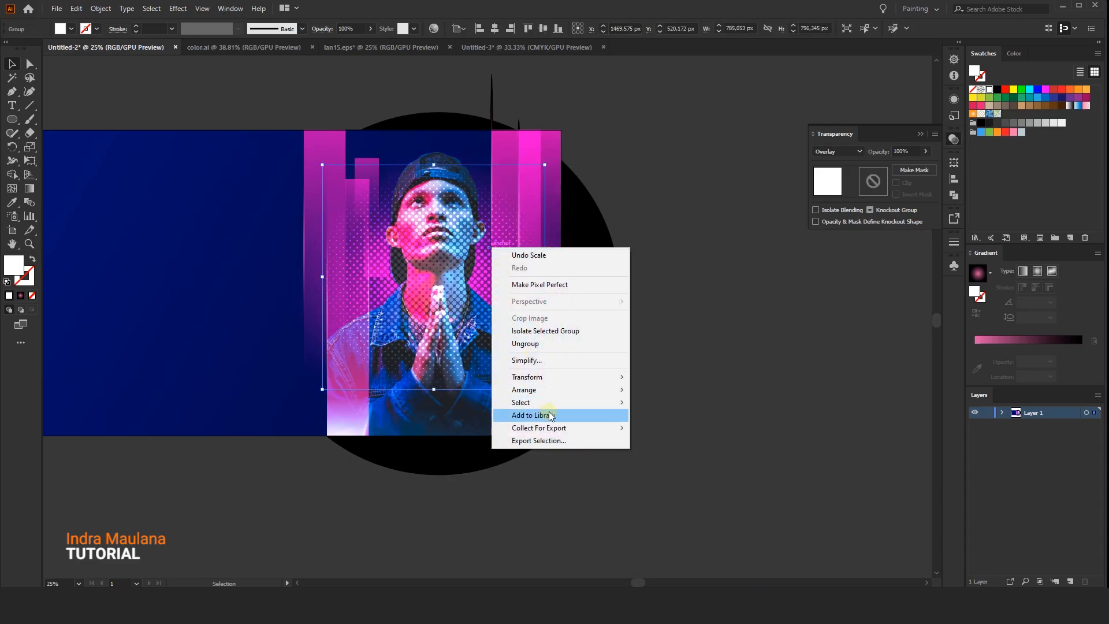
mouse_move(612, 395)
click(667, 428)
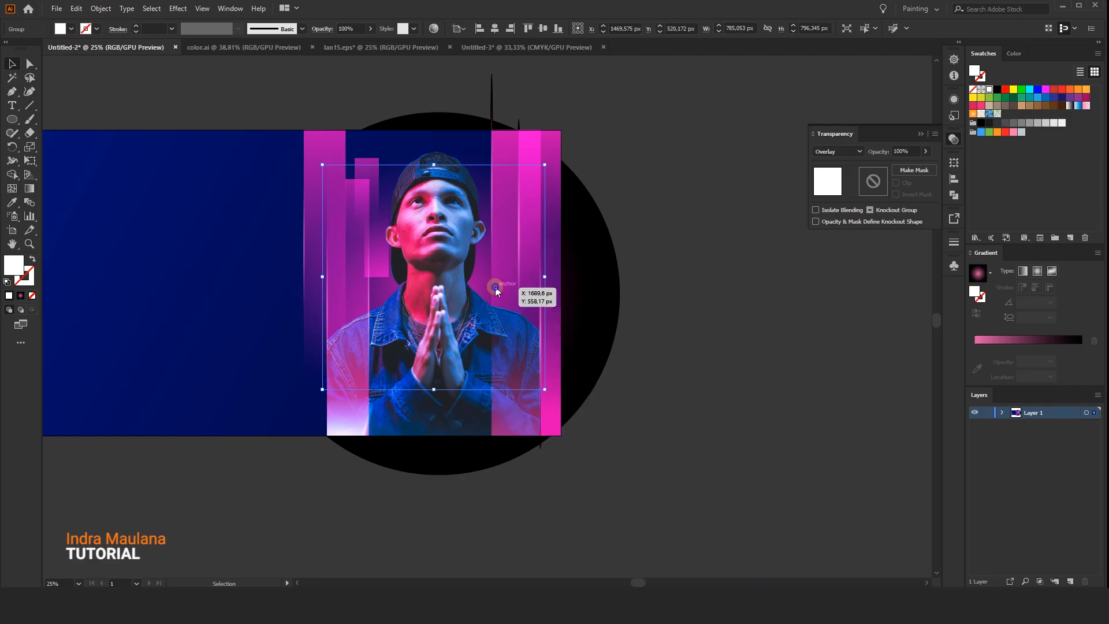
right_click(495, 285)
mouse_move(590, 436)
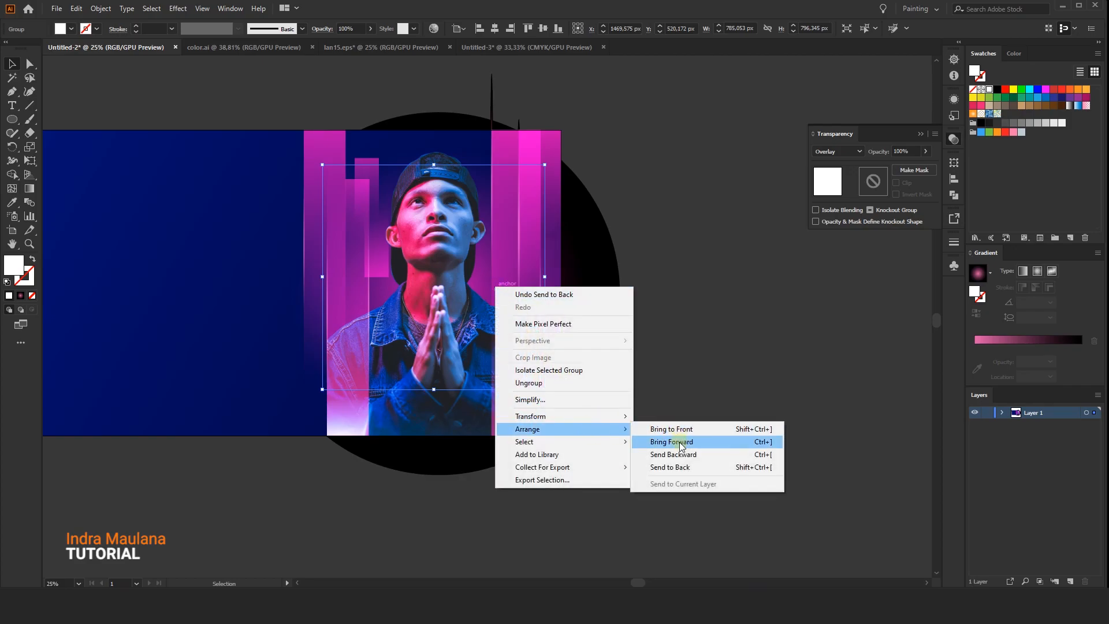
click(669, 441)
right_click(523, 281)
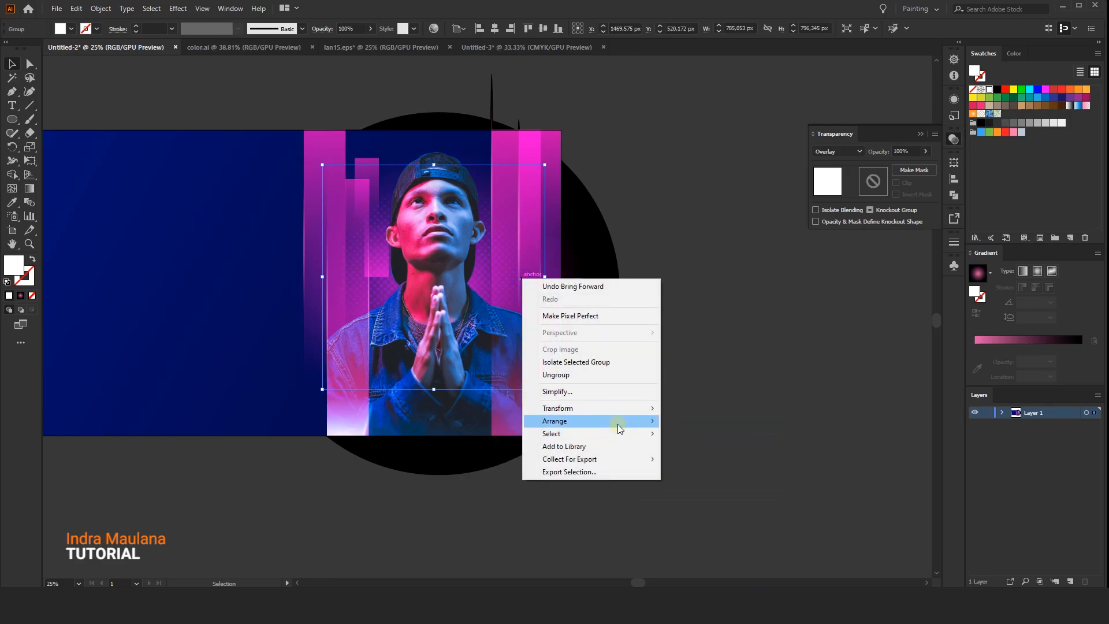
mouse_move(618, 423)
click(723, 433)
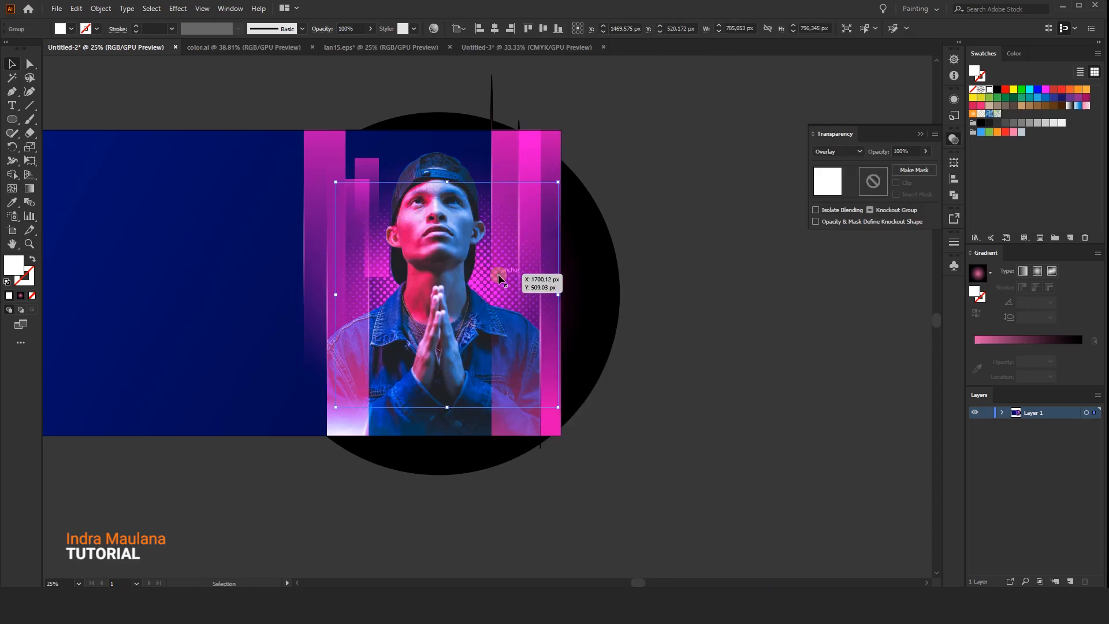
Enlarge the halftone group behind the portrait to about 828 × 840 px, keeping it centered
drag(544, 165, 552, 157)
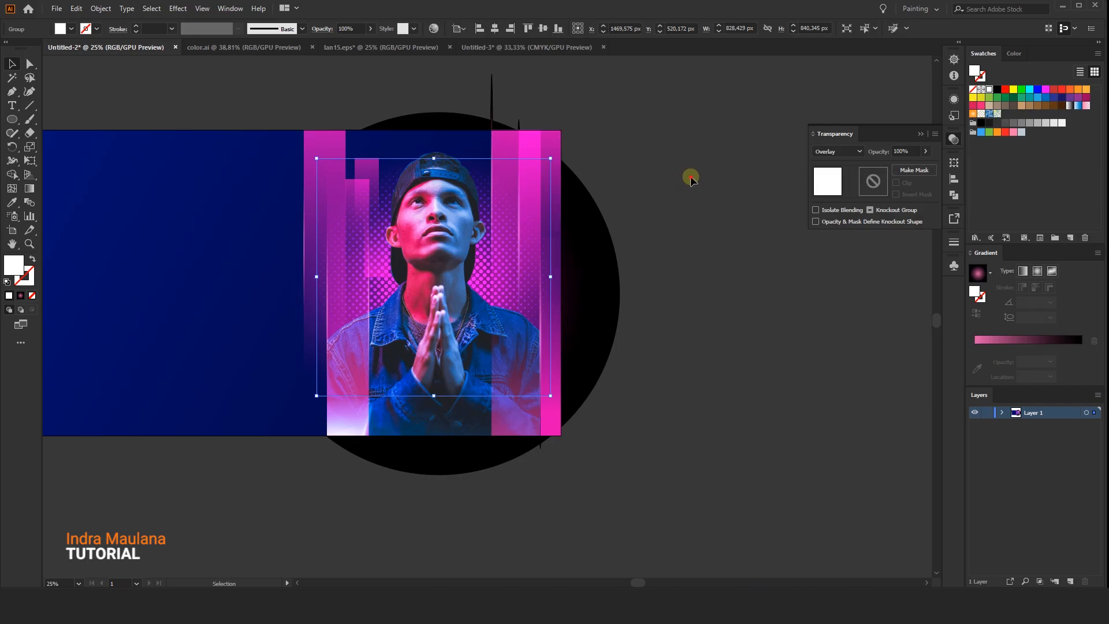
click(688, 181)
drag(660, 207, 681, 206)
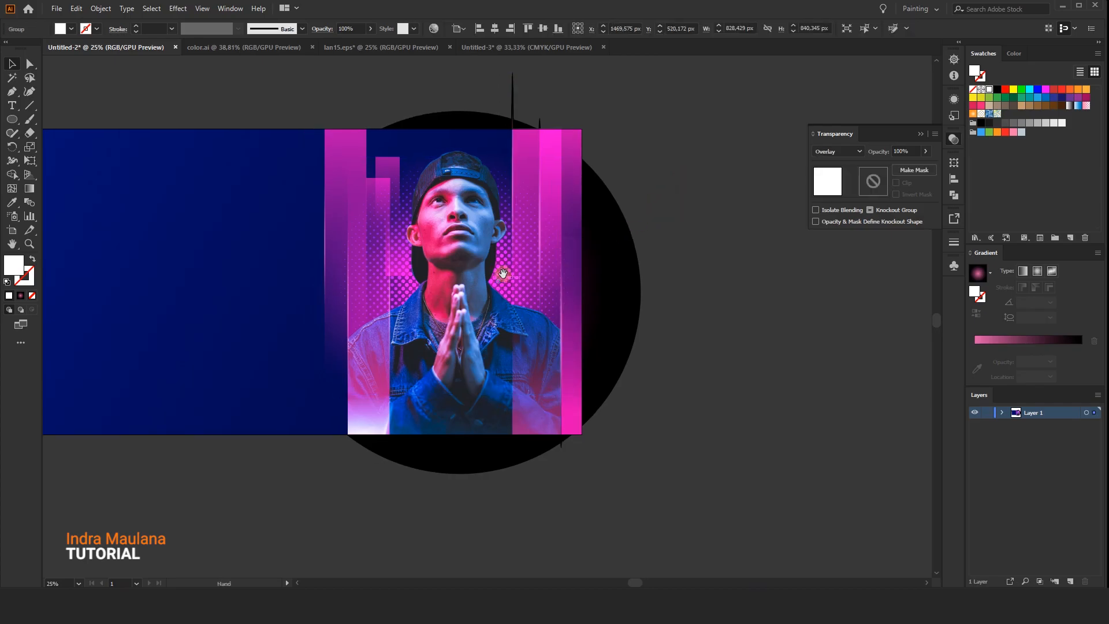
Duplicate the halftone group onto the banner's top-left corner and resize the copy to about 720 × 730 px
drag(499, 273, 559, 256)
click(559, 257)
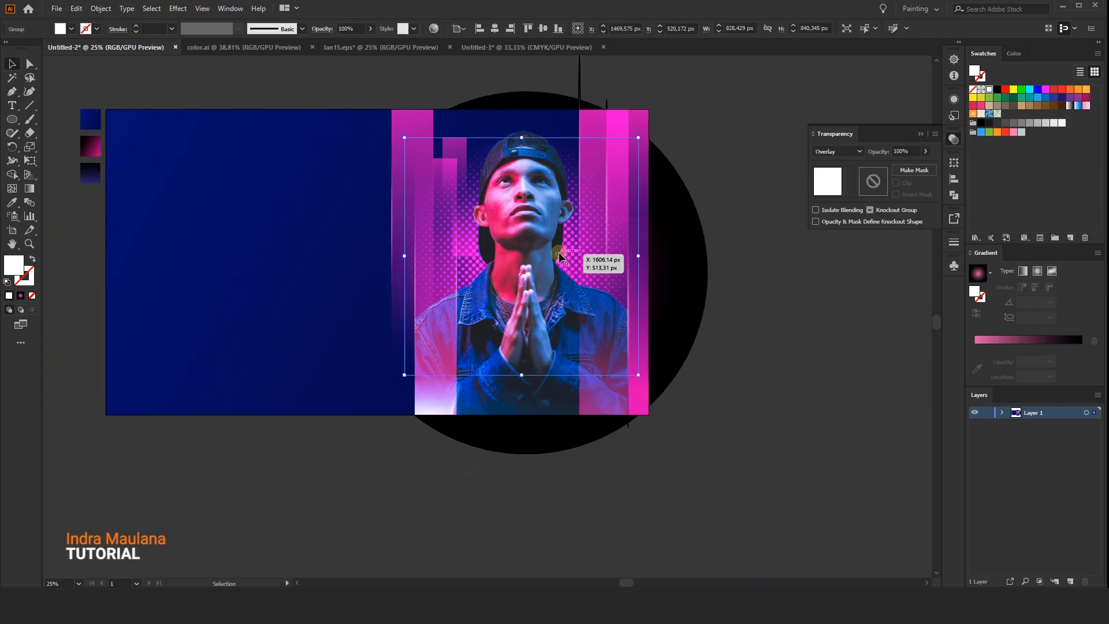
drag(559, 257, 180, 142)
drag(186, 121, 290, 207)
click(351, 118)
click(319, 289)
drag(353, 347, 354, 138)
Lower the opacity of the halftone copy at the banner's top-left corner to about 51%
click(925, 151)
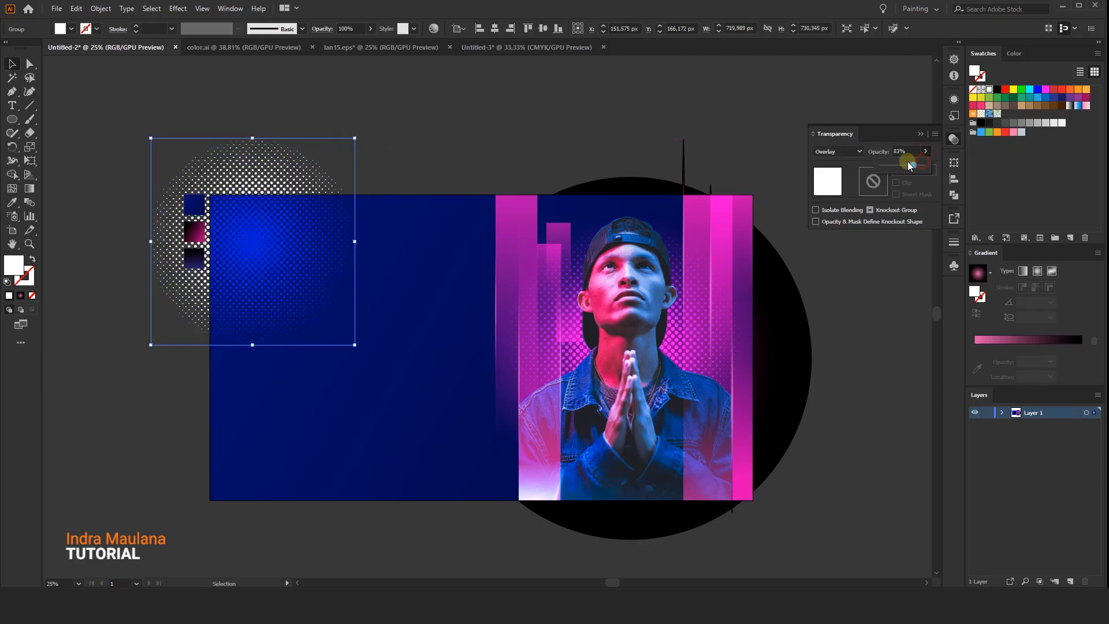
drag(913, 166, 905, 165)
click(475, 127)
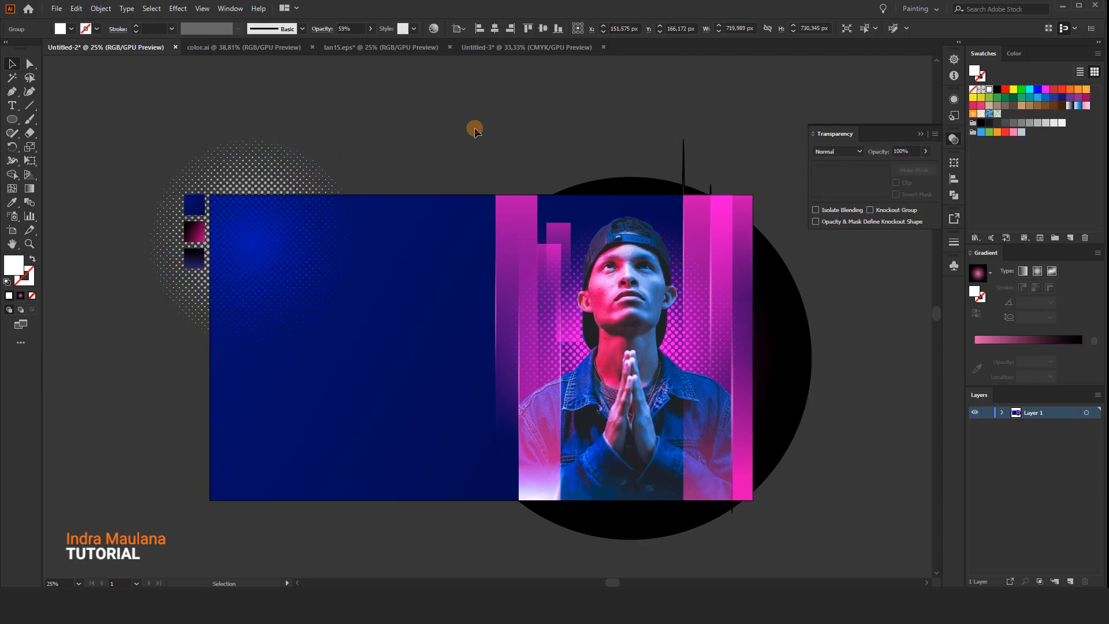
click(252, 266)
click(926, 151)
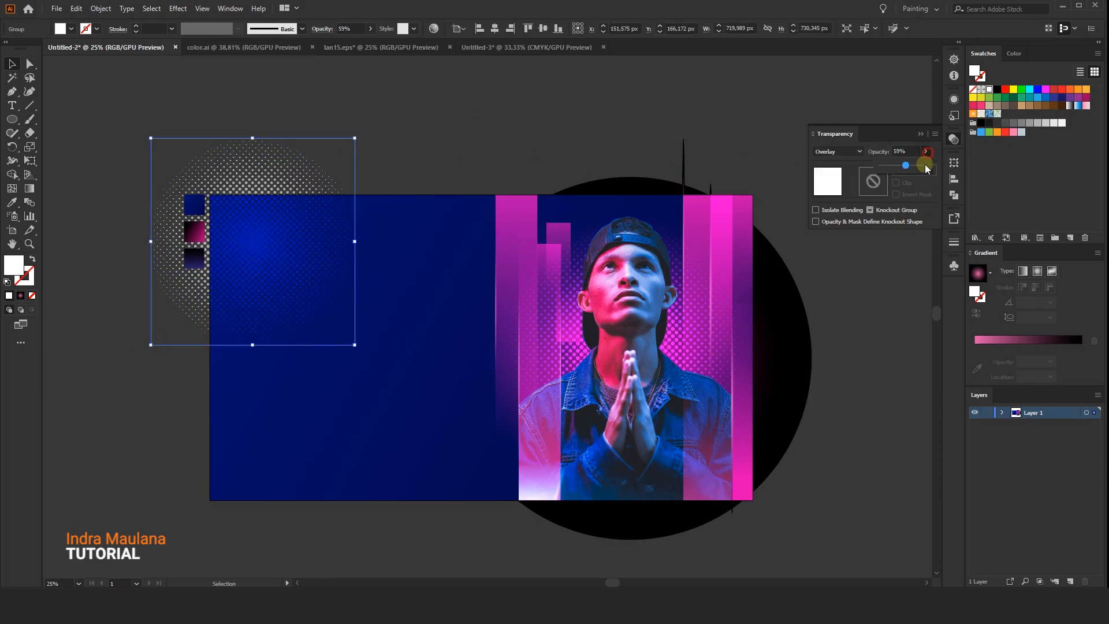
click(502, 151)
Duplicate the faded corner halftone and place the copy across the banner's bottom edge, just left of the portrait
drag(391, 185, 368, 137)
drag(244, 213, 473, 454)
click(540, 537)
drag(544, 531, 528, 502)
drag(488, 472, 482, 482)
click(321, 485)
drag(248, 466, 265, 406)
drag(282, 490, 266, 488)
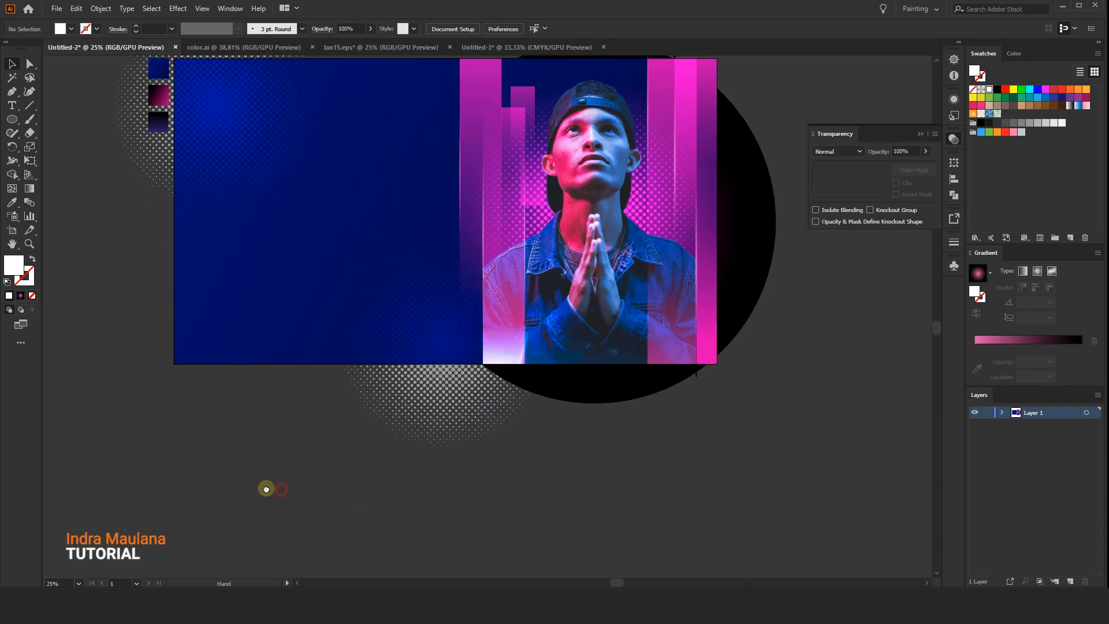
Move the small pink strip group beside the cap slightly down to Y 310 px and deselect it
scroll(269, 444, up, 3)
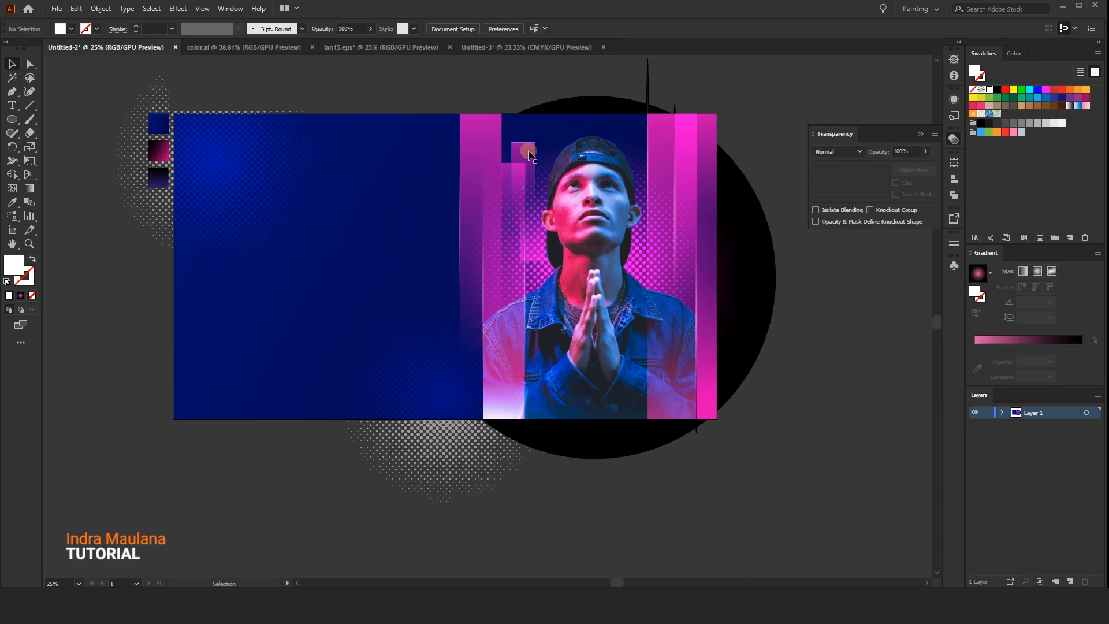
click(530, 153)
drag(522, 141, 523, 149)
click(514, 89)
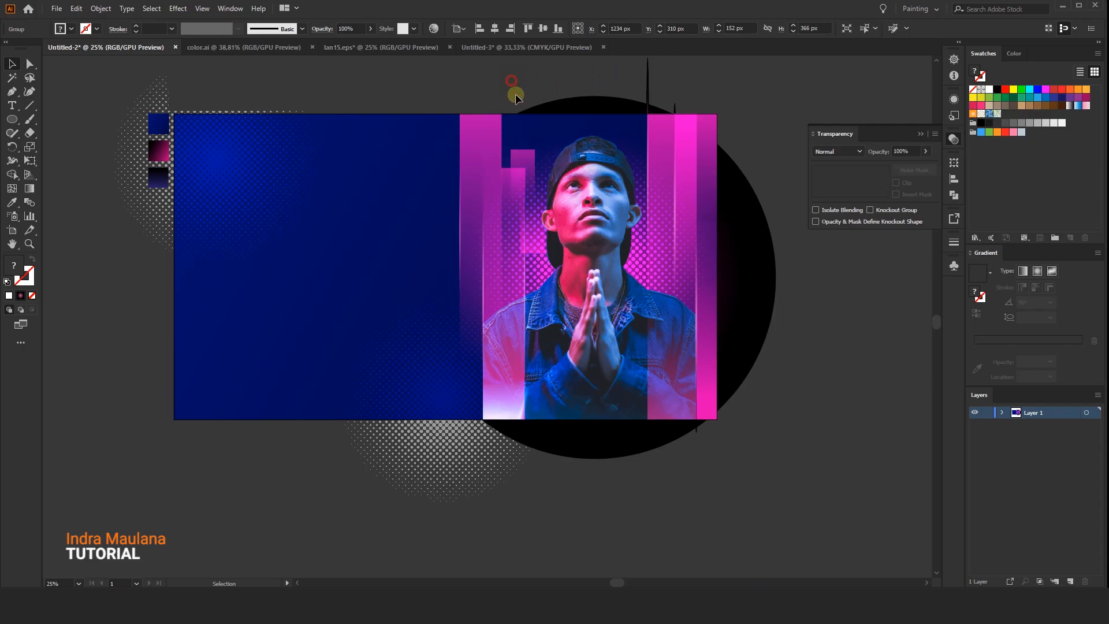
Duplicate the small pink strip group into the banner's lower-left area, at about X 150, Y 804 px
drag(514, 90, 533, 89)
click(548, 153)
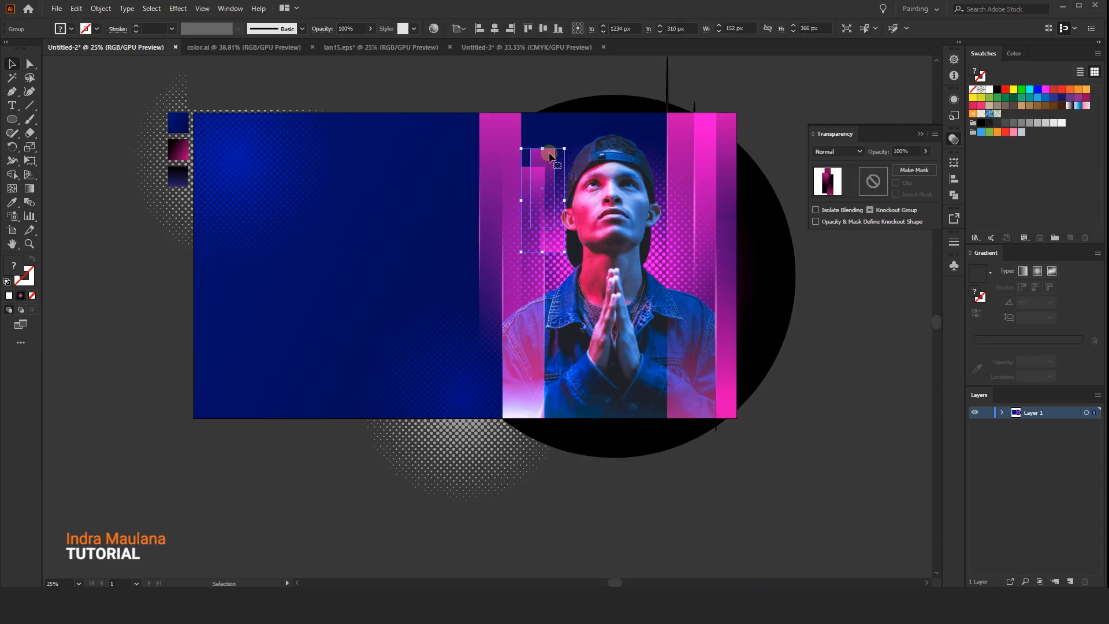
drag(551, 159, 244, 298)
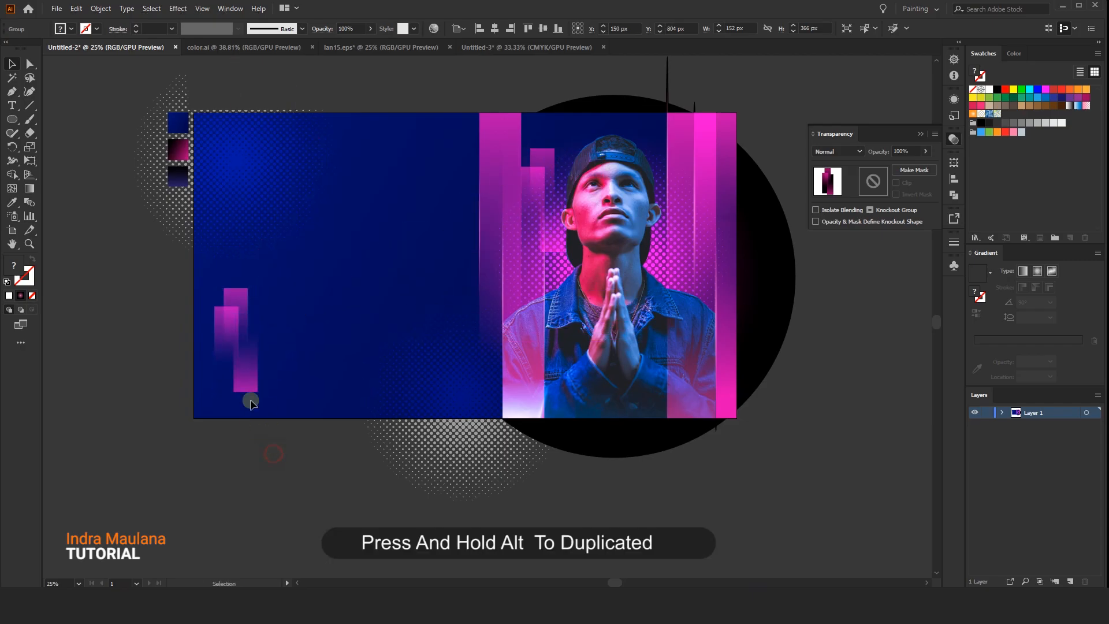
Recolor the duplicated strips with the background's dark blue gradient and set the gradient's end stop to 0% opacity
click(12, 205)
click(377, 284)
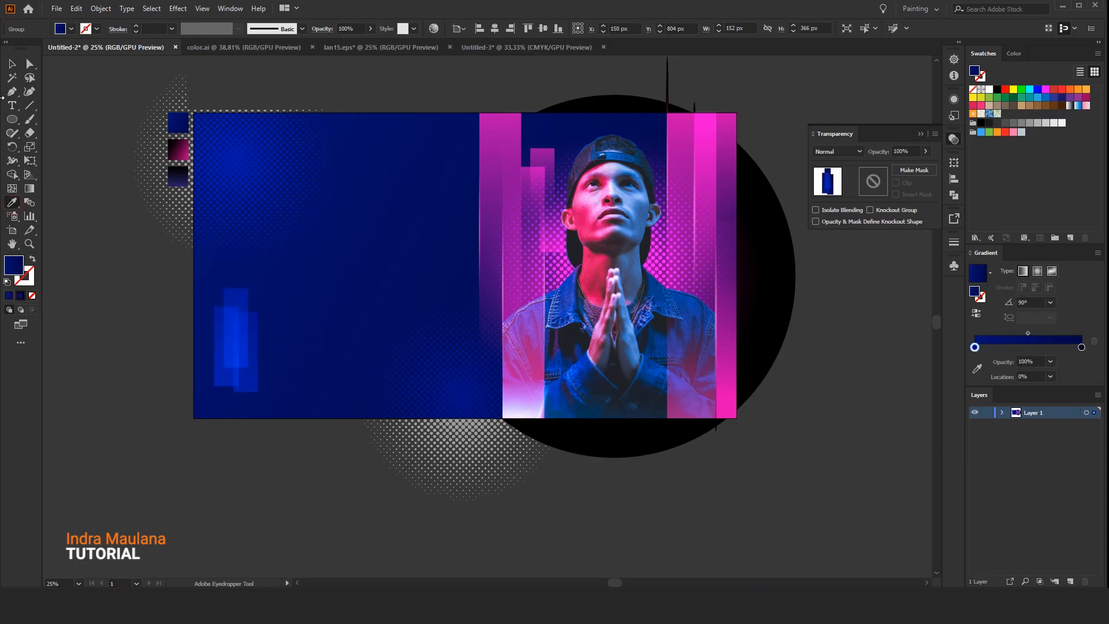
click(11, 64)
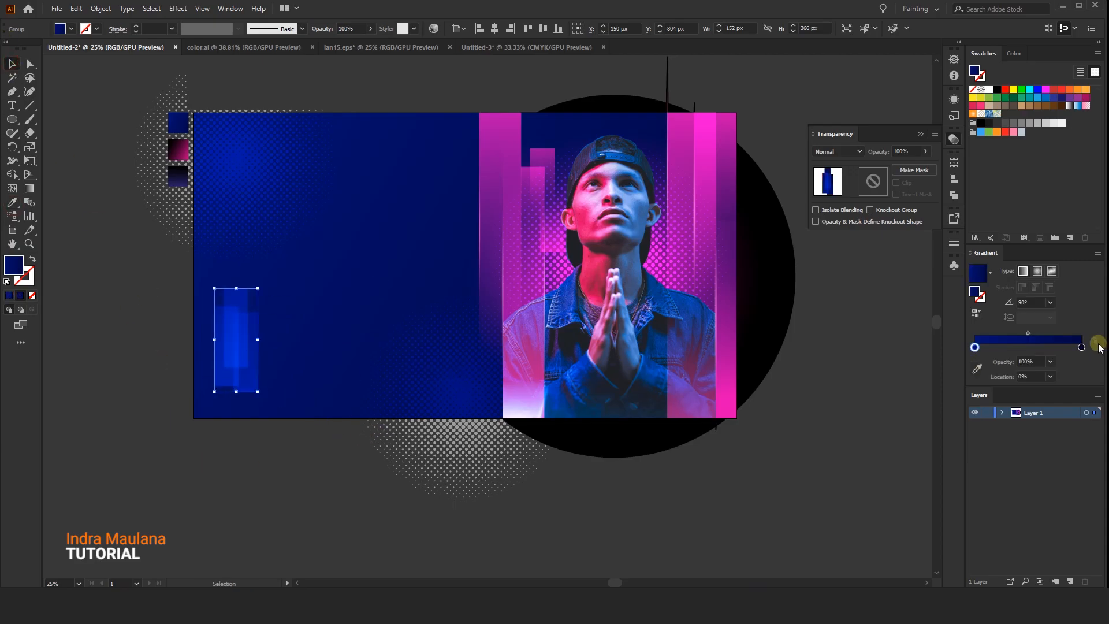
click(1052, 361)
click(1050, 374)
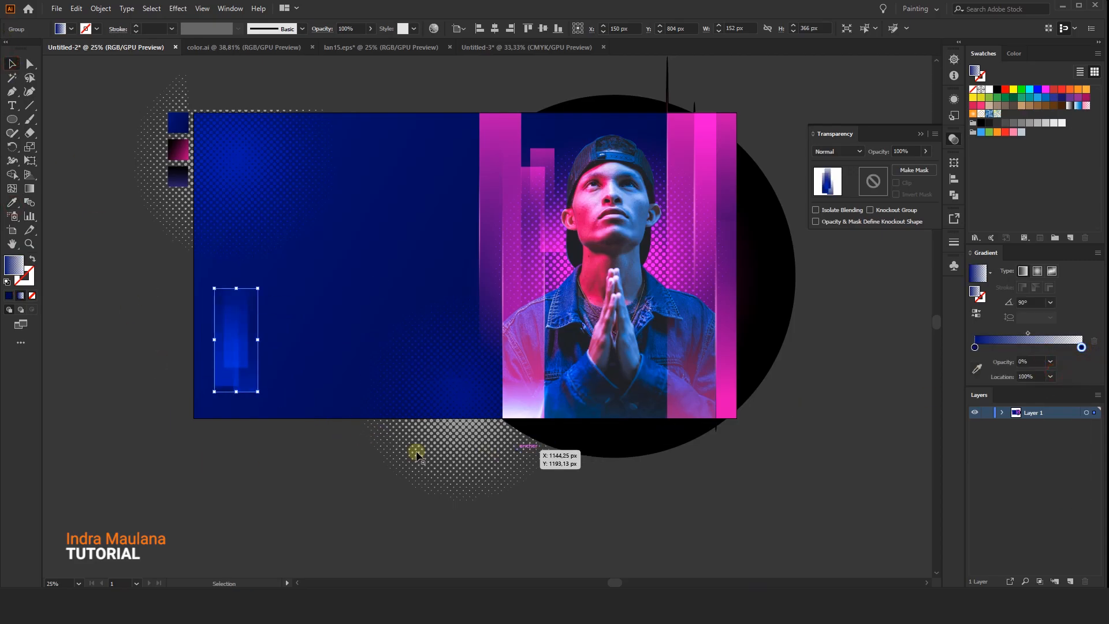
click(186, 426)
Ungroup the three blue strips in the banner's lower-left area
click(240, 352)
scroll(240, 352, up, 1)
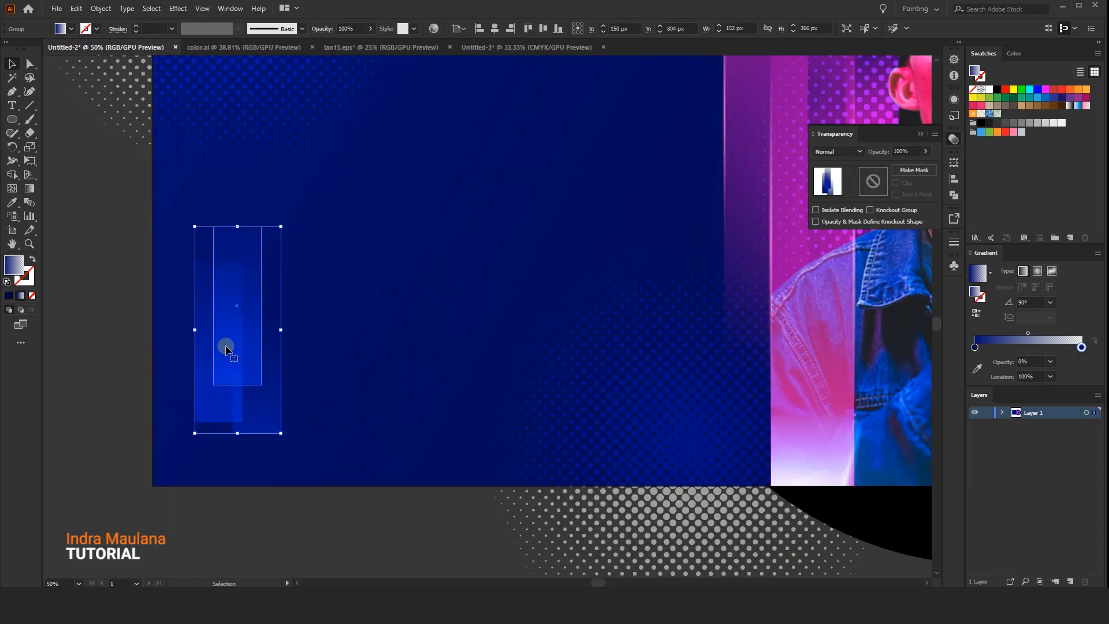
right_click(239, 333)
click(257, 430)
click(265, 396)
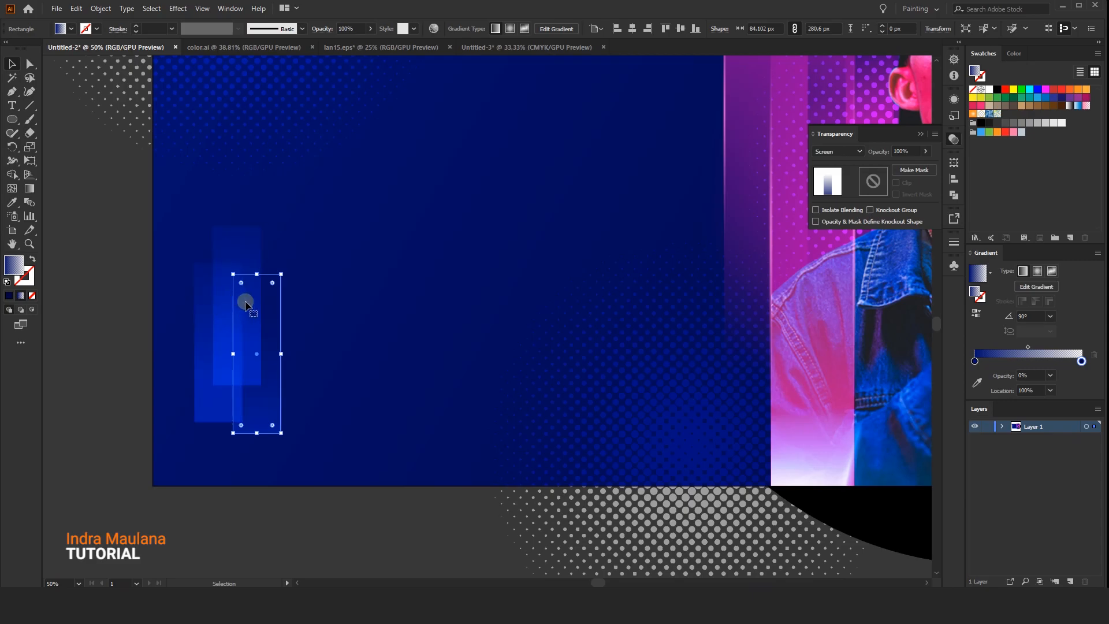
Reverse the gradient of the middle blue strip and deselect it
click(238, 251)
key(g)
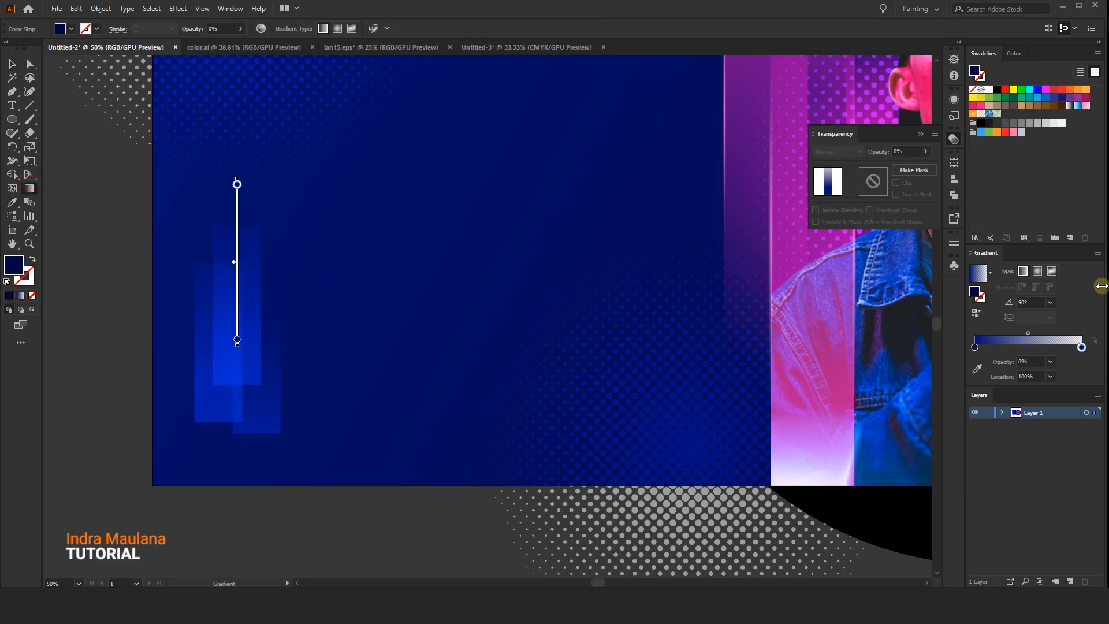
click(977, 312)
drag(237, 248, 237, 250)
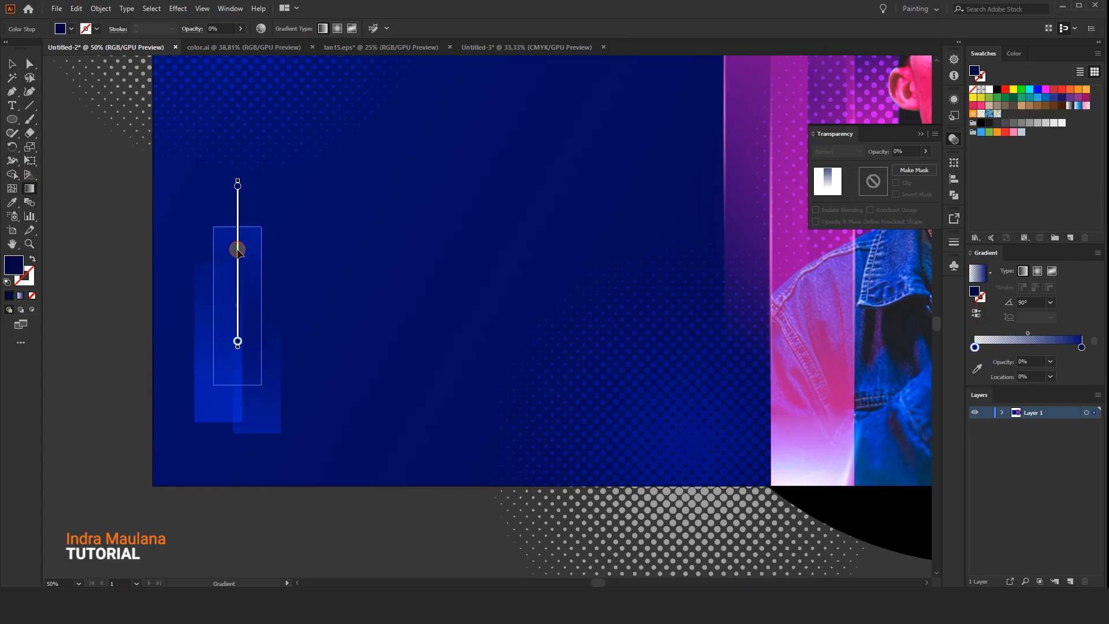
click(500, 255)
Adjust the gradient on the leftmost blue strip so its blue fades out lower down
click(202, 383)
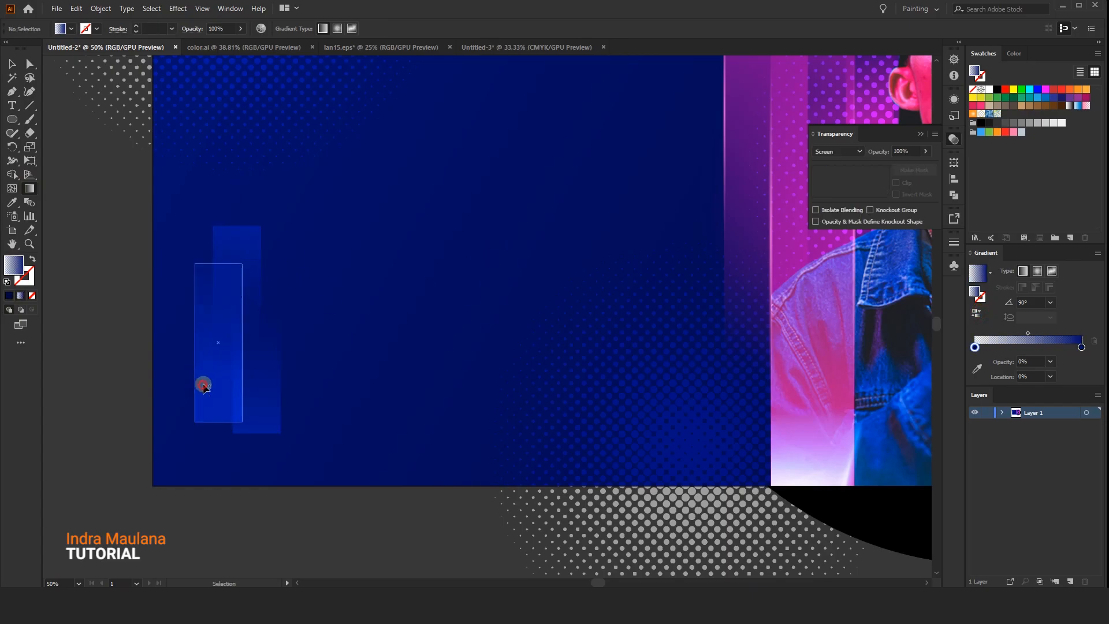
mouse_move(215, 315)
mouse_down()
mouse_move(214, 359)
mouse_move(216, 329)
mouse_up()
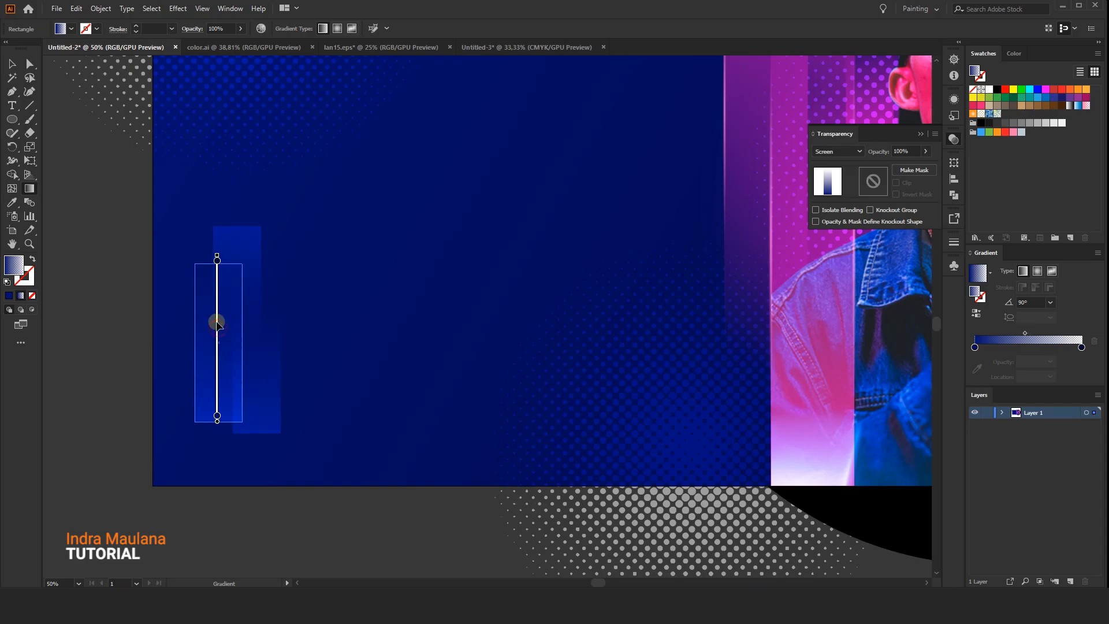
click(12, 64)
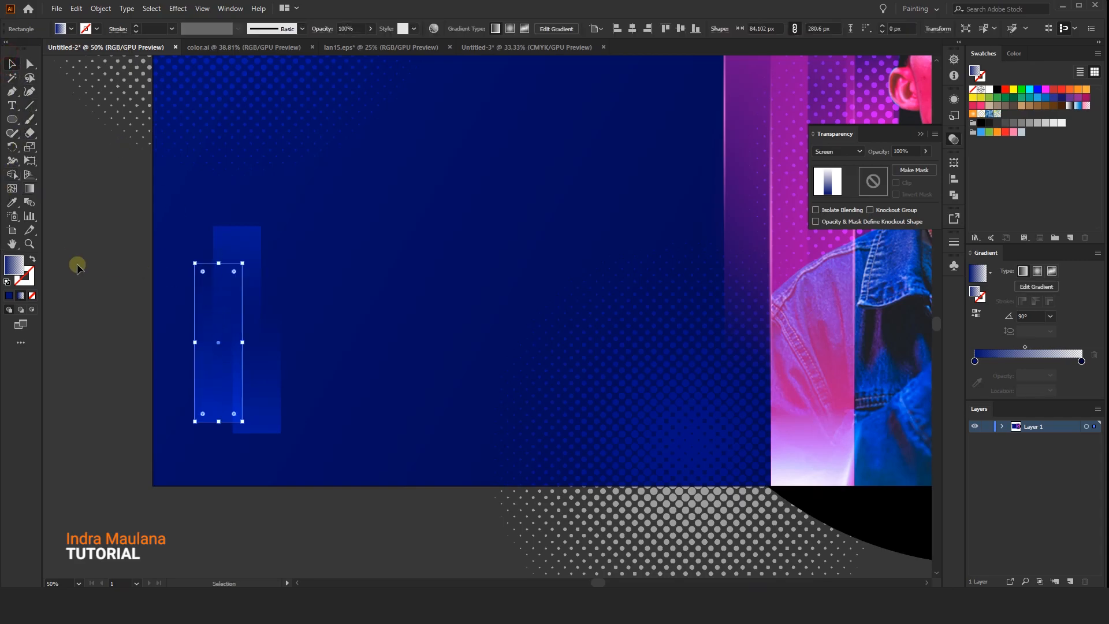
Group the three blue strips together again and deselect the group
drag(178, 285, 265, 358)
right_click(265, 334)
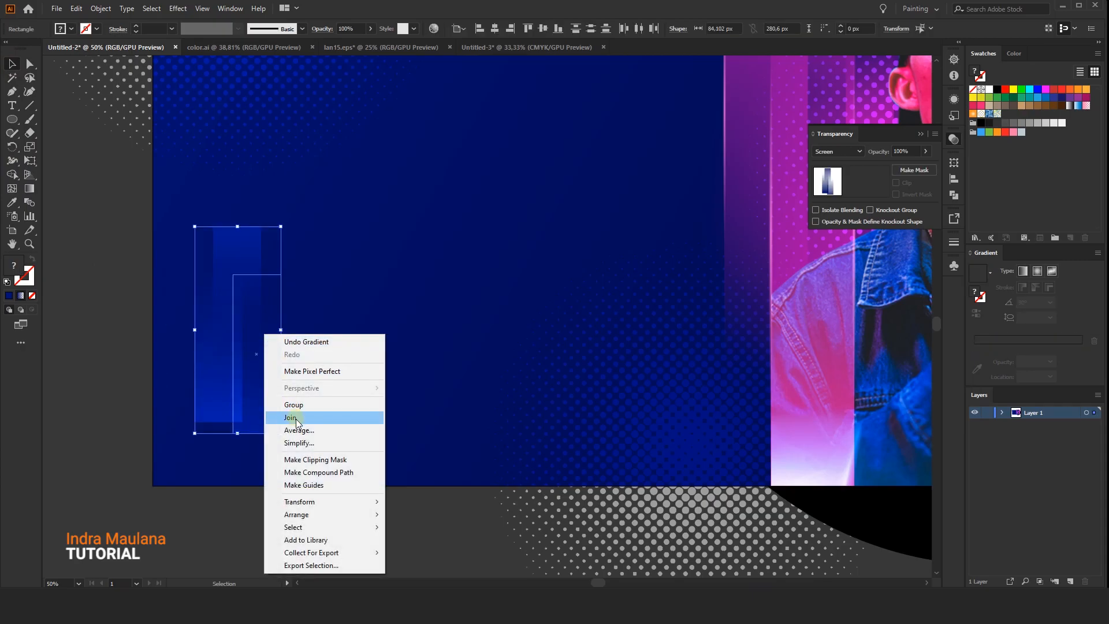
click(294, 406)
click(286, 480)
Move the blue strip group into the banner's bottom-left corner and enlarge it so it slightly overlaps the bottom edge
scroll(284, 483, down, 1)
drag(285, 485, 255, 485)
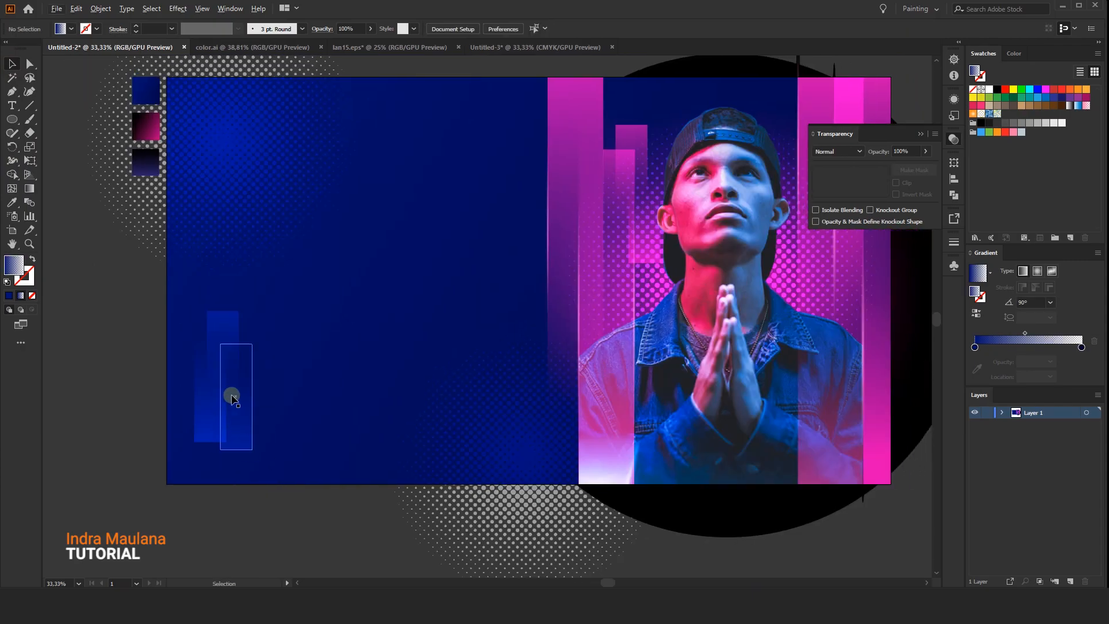
drag(234, 402, 216, 426)
drag(253, 334, 272, 321)
drag(246, 374, 229, 400)
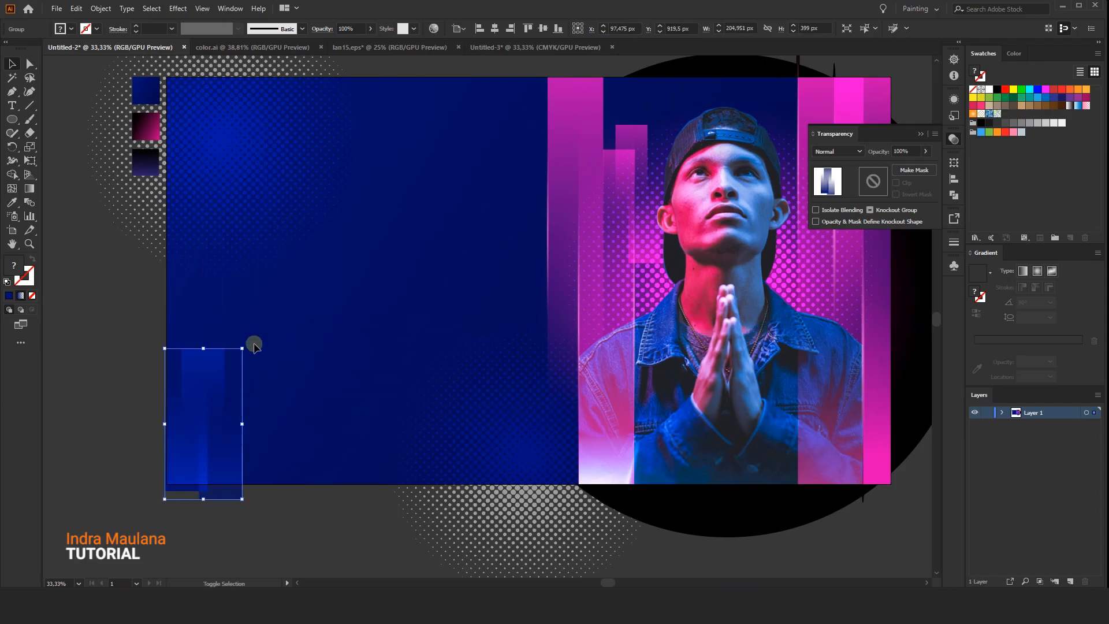
mouse_move(243, 346)
mouse_down()
mouse_move(280, 334)
mouse_move(249, 335)
mouse_up()
drag(249, 420, 260, 417)
Reduce the opacity of the blue strip group in the bottom-left corner and deselect it
click(925, 151)
drag(911, 168, 910, 169)
click(254, 522)
Duplicate the blue strip group to the upper area left of the pink strips, enlarging the copy to about 282 × 481 px
drag(273, 516, 209, 534)
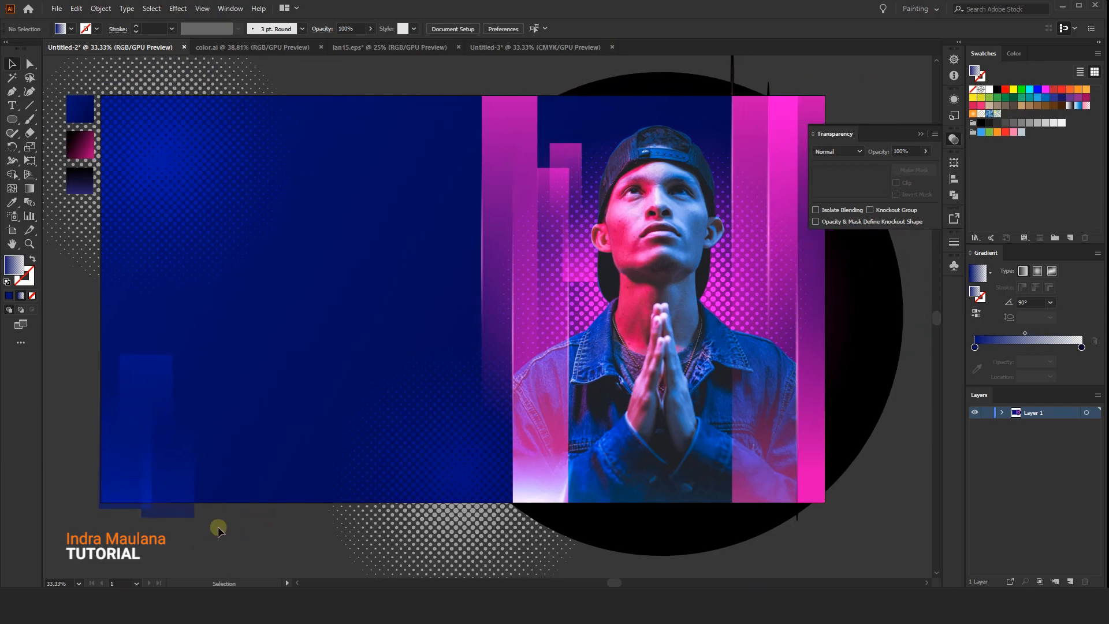
click(154, 492)
drag(155, 492, 410, 269)
drag(442, 302, 454, 320)
scroll(368, 370, down, 1)
click(371, 392)
drag(389, 453, 349, 485)
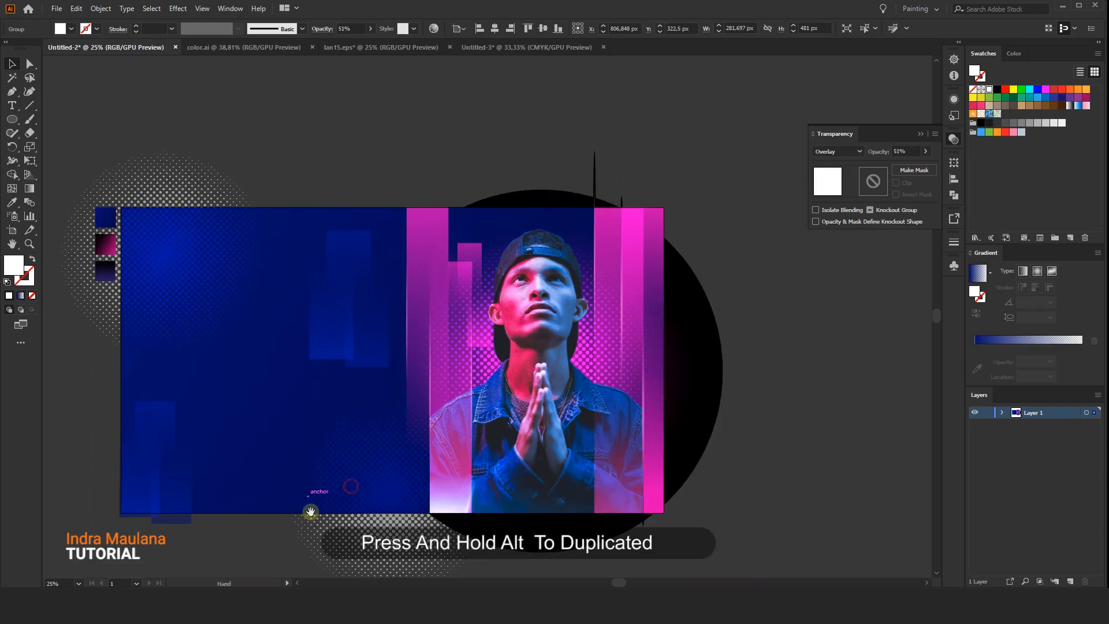
drag(214, 497, 242, 453)
click(291, 152)
Unlock all locked objects and move the three-color swatch group away from the banner's left edge to X -481 px
drag(379, 88, 366, 87)
scroll(396, 265, down, 2)
drag(392, 199, 394, 168)
scroll(384, 250, up, 1)
click(100, 8)
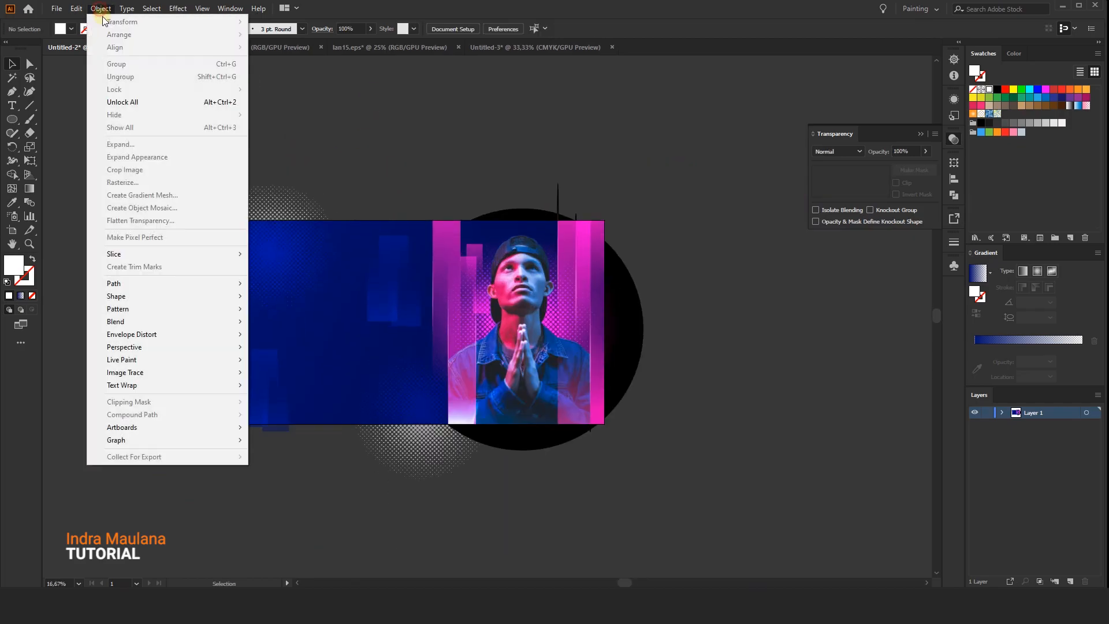
click(115, 103)
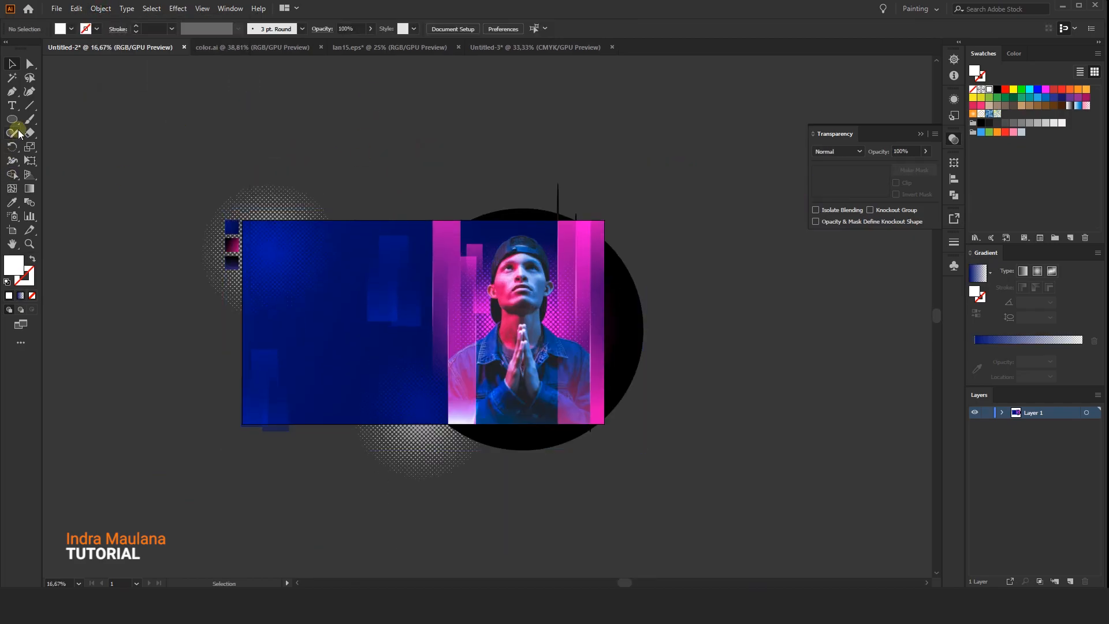
drag(228, 232, 148, 214)
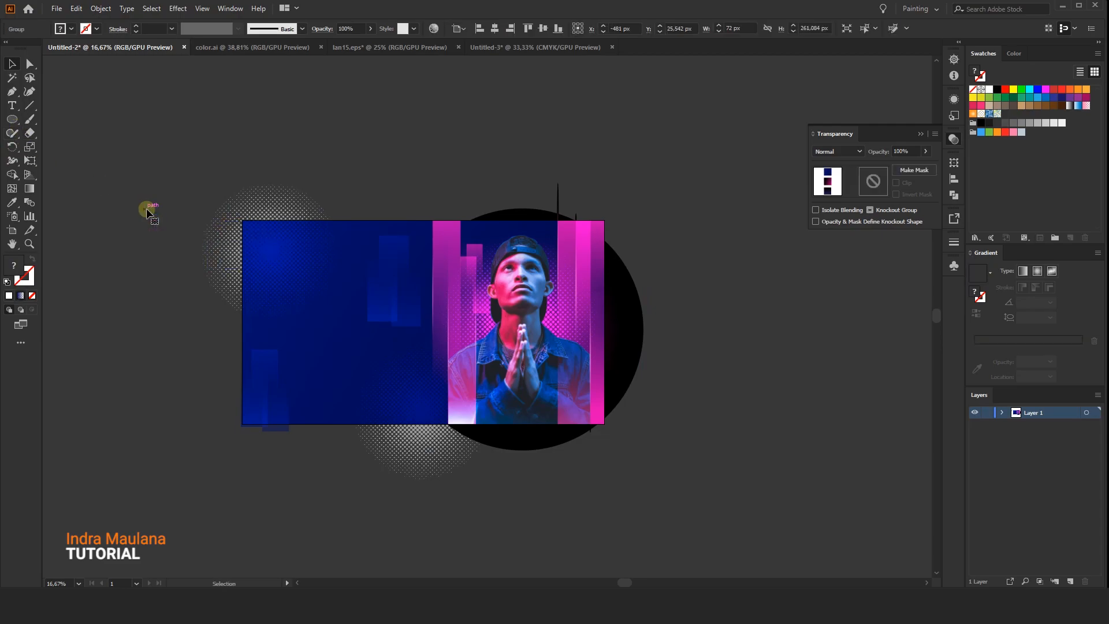
Create a 1920 × 1080 px white rectangle and center it horizontally and vertically on the artboard
key(ctrl+shift+a)
drag(10, 120, 61, 118)
click(339, 270)
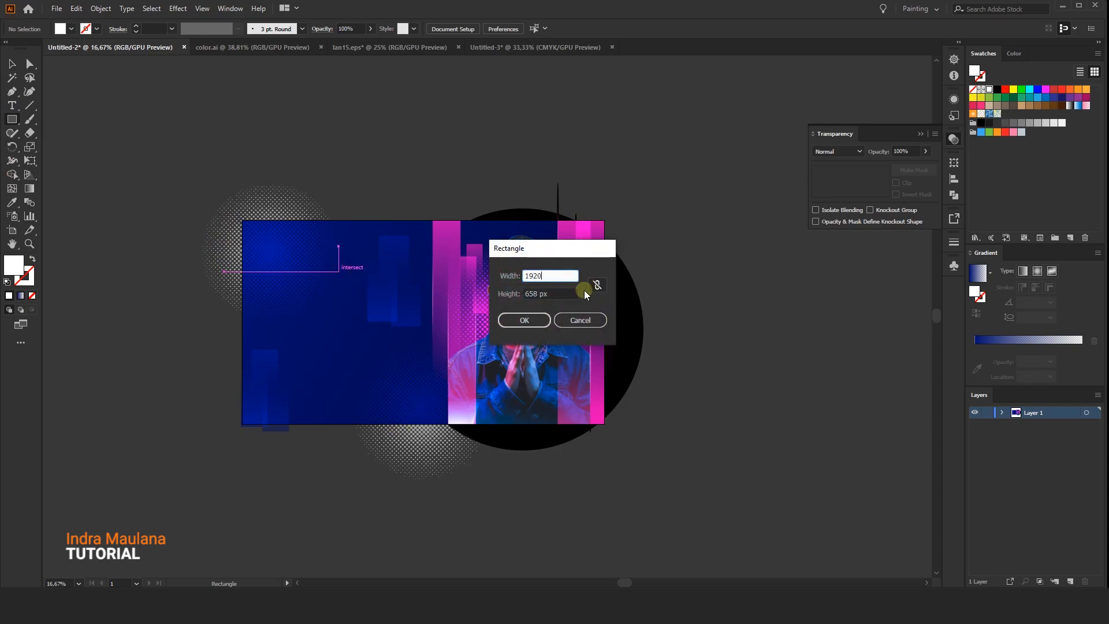
drag(570, 294, 454, 292)
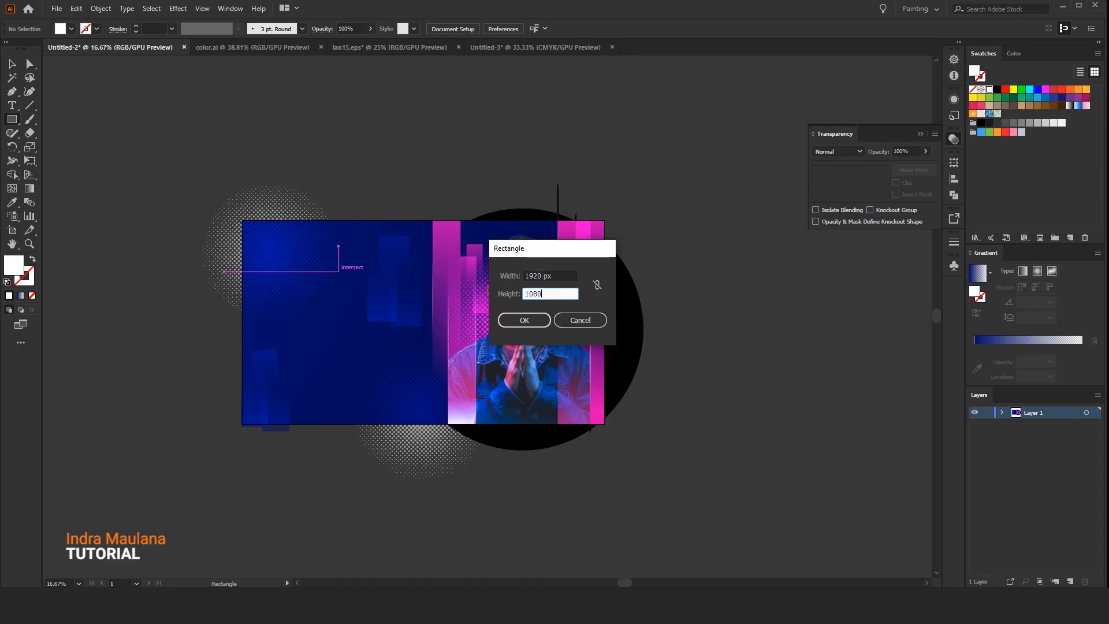
key(Return)
key(v)
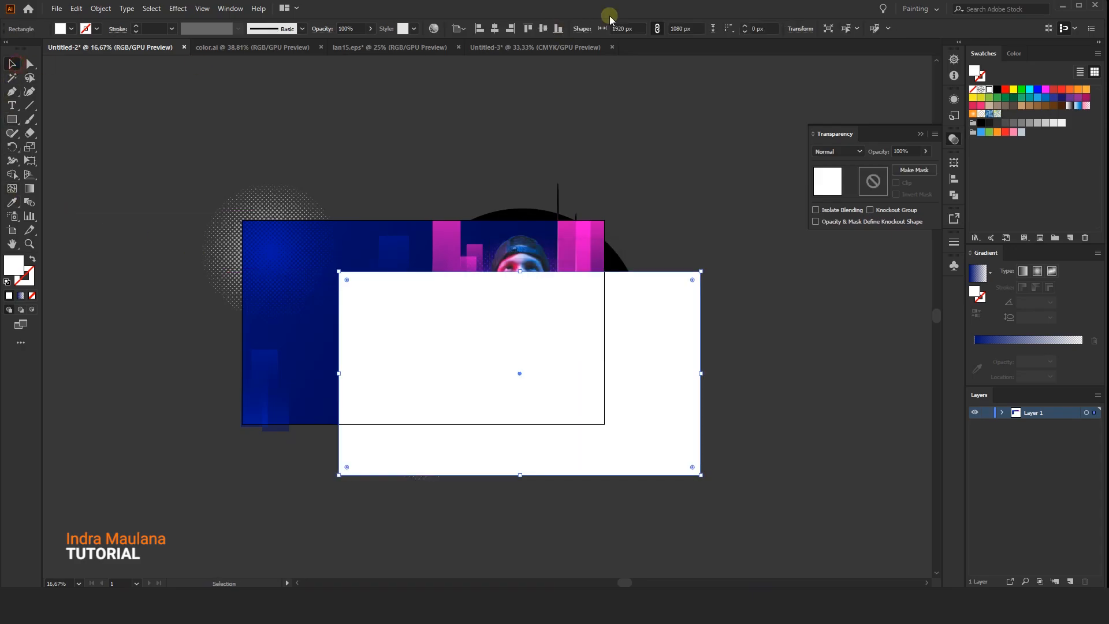
click(495, 29)
click(542, 28)
Select all the artwork and clip it to the new white rectangle with a clipping mask
drag(171, 148, 639, 462)
right_click(445, 274)
click(493, 375)
click(466, 171)
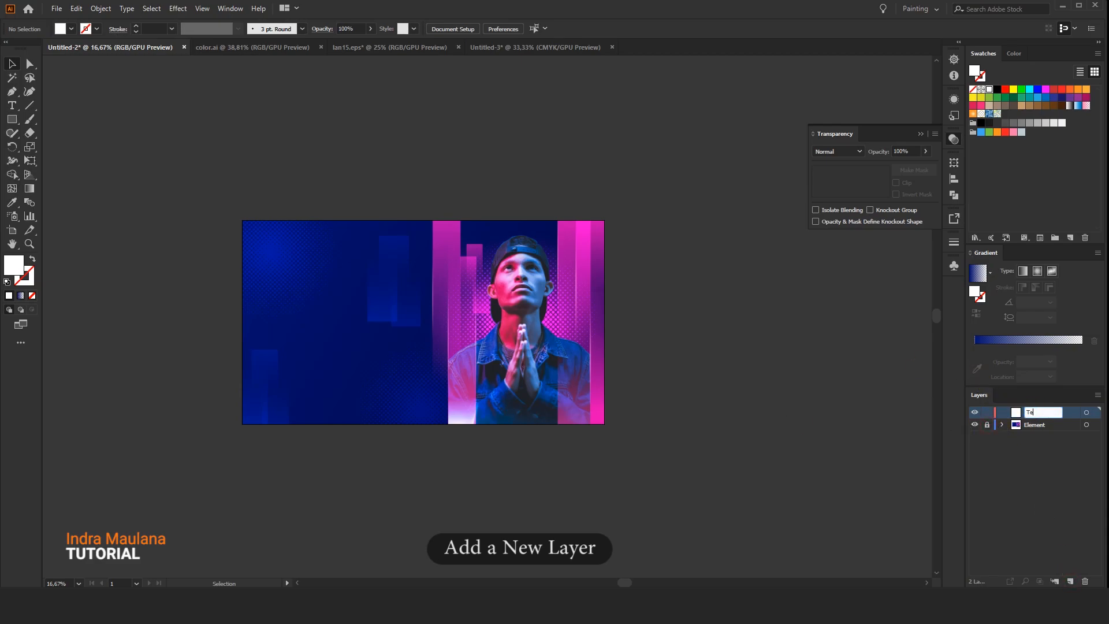
Name the new layer above Element Text and paste the white Music Festival text group onto it
key(Return)
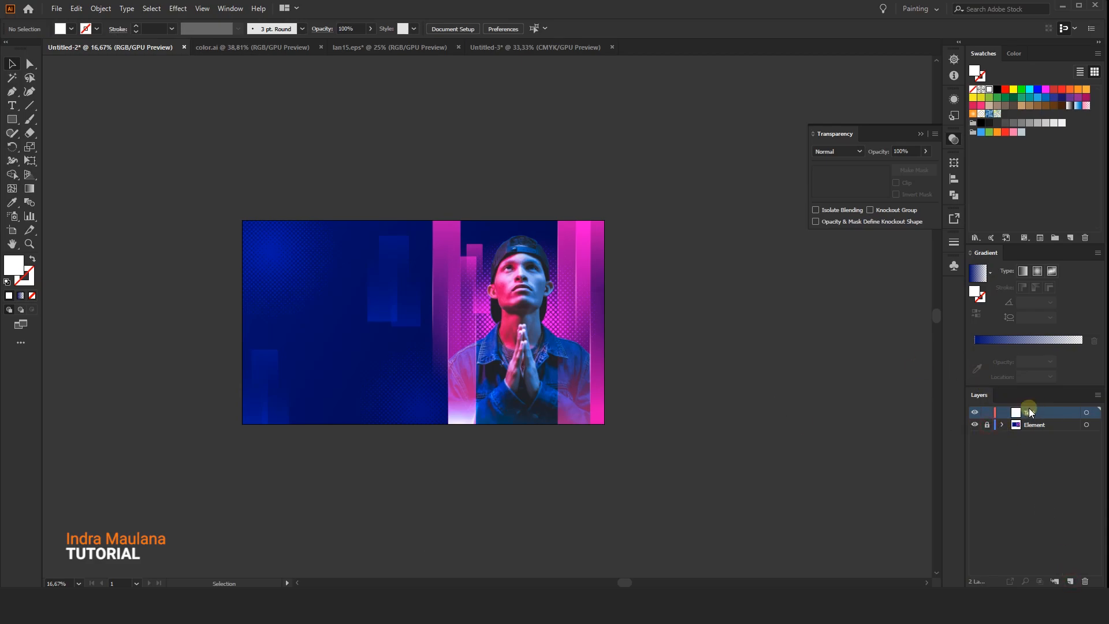
drag(453, 173, 486, 165)
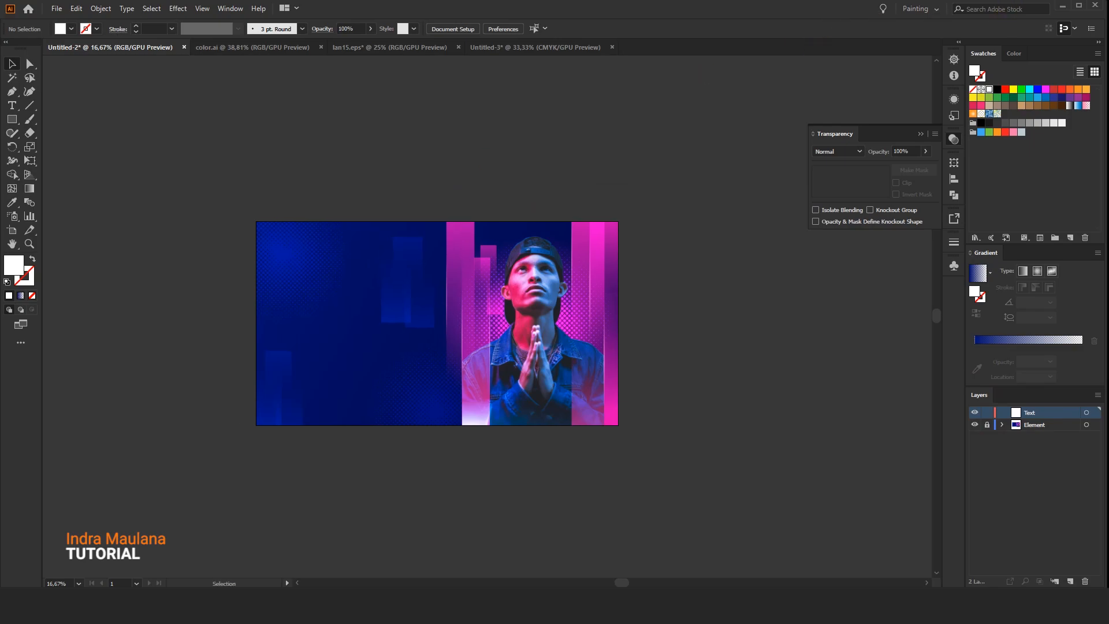
click(590, 122)
key(ctrl+f)
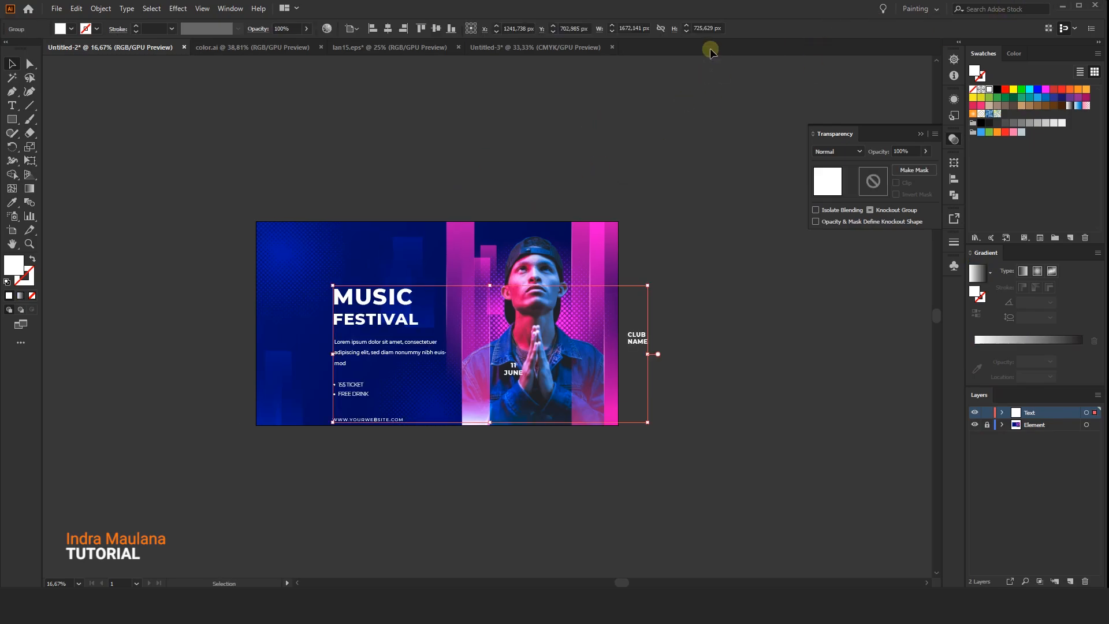
Center the pasted text group horizontally and vertically on the artboard and deselect it
click(389, 29)
click(436, 29)
click(376, 108)
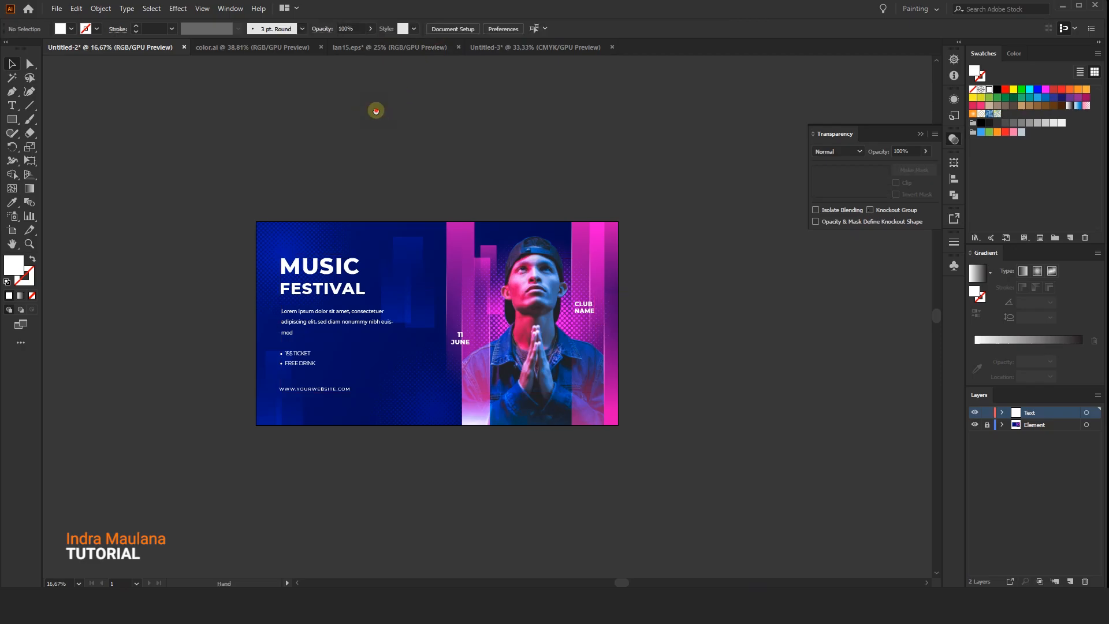
Draw a white circle about 282 px in diameter beside the website line in the banner's lower area
drag(372, 120, 339, 111)
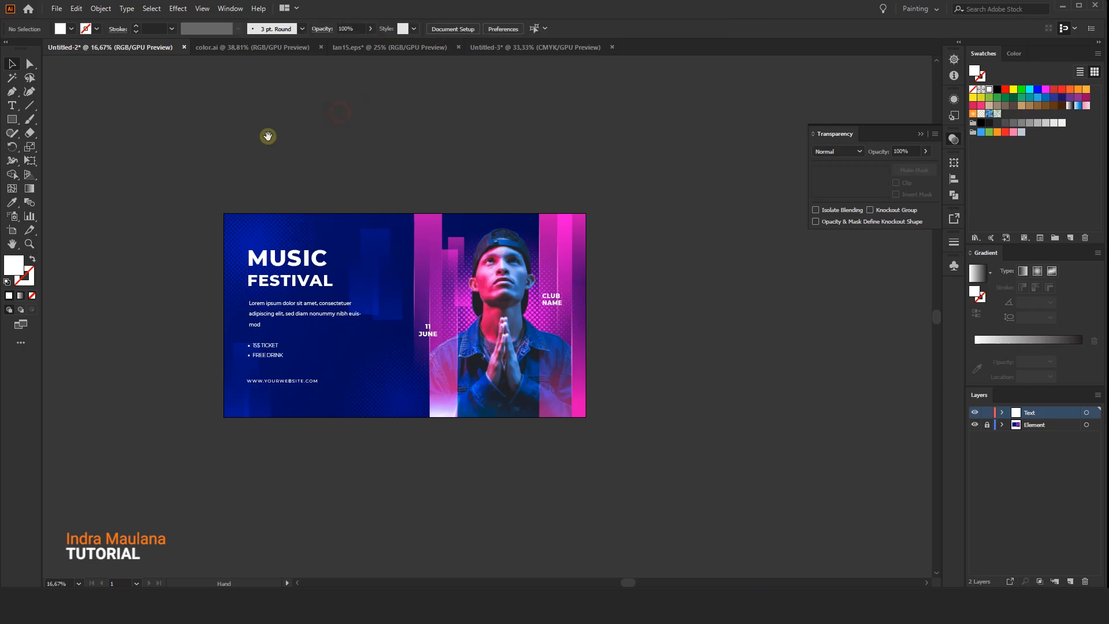
drag(269, 137, 272, 122)
scroll(229, 180, up, 1)
drag(289, 184, 242, 155)
scroll(242, 154, down, 1)
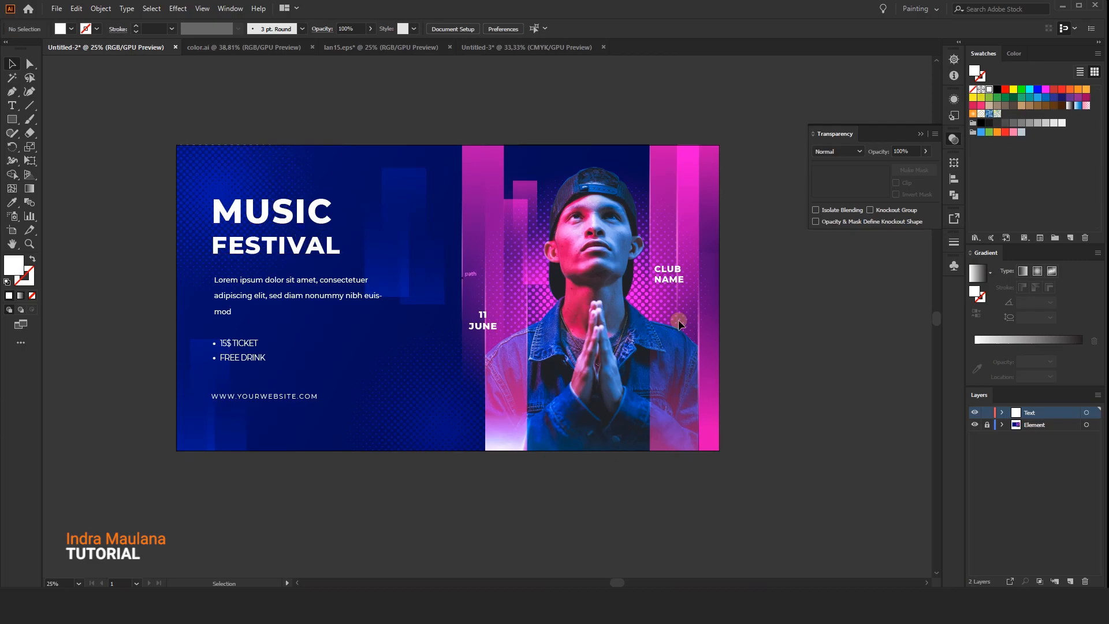
drag(273, 365, 297, 356)
drag(11, 120, 46, 154)
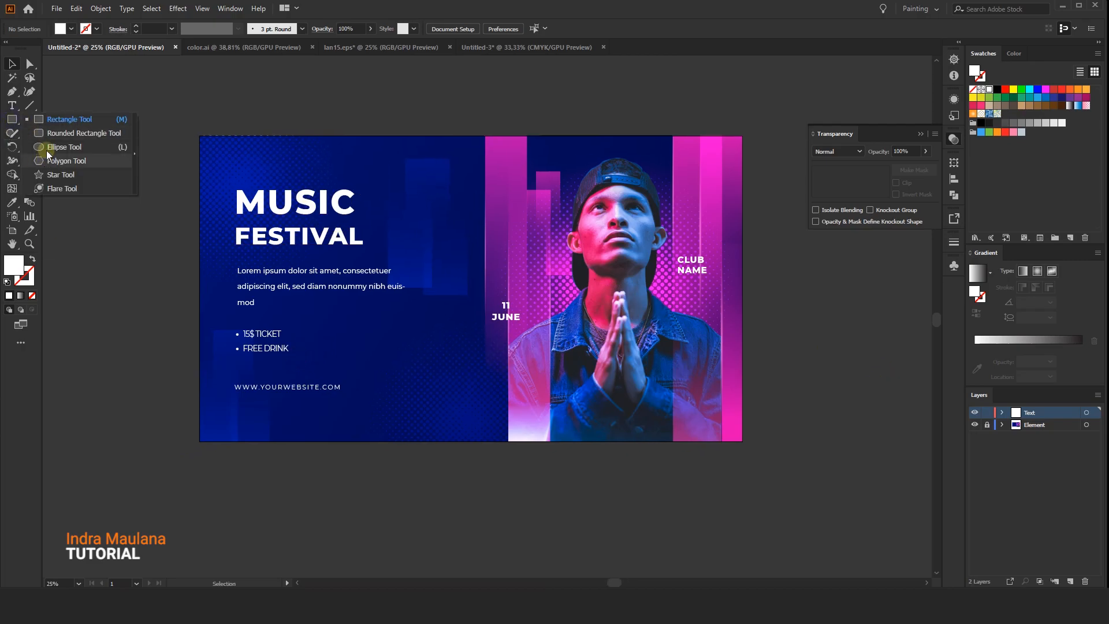
scroll(494, 379, up, 1)
drag(388, 376, 441, 424)
click(12, 64)
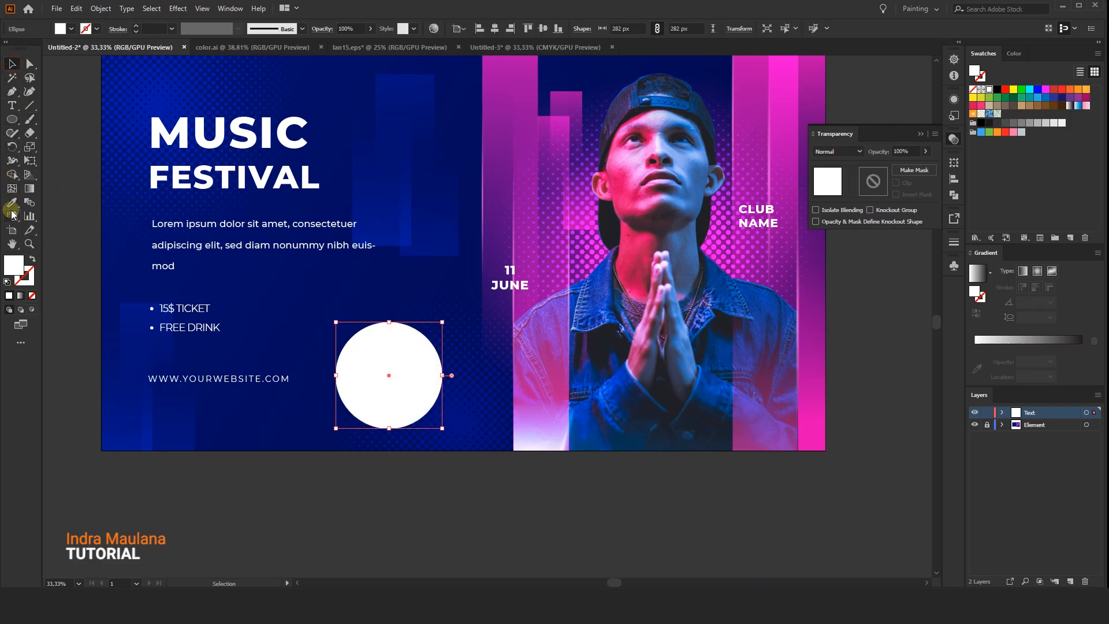
Copy the pink strip's gradient appearance onto the circle with the Eyedropper and change the gradient to radial
click(12, 202)
click(500, 112)
click(12, 63)
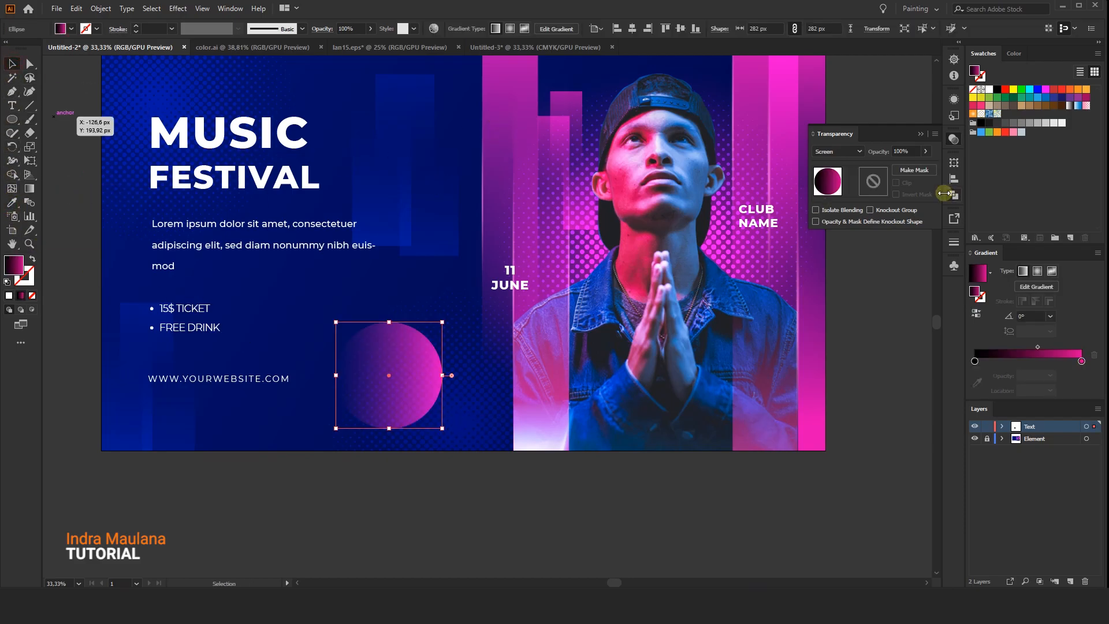
click(1036, 272)
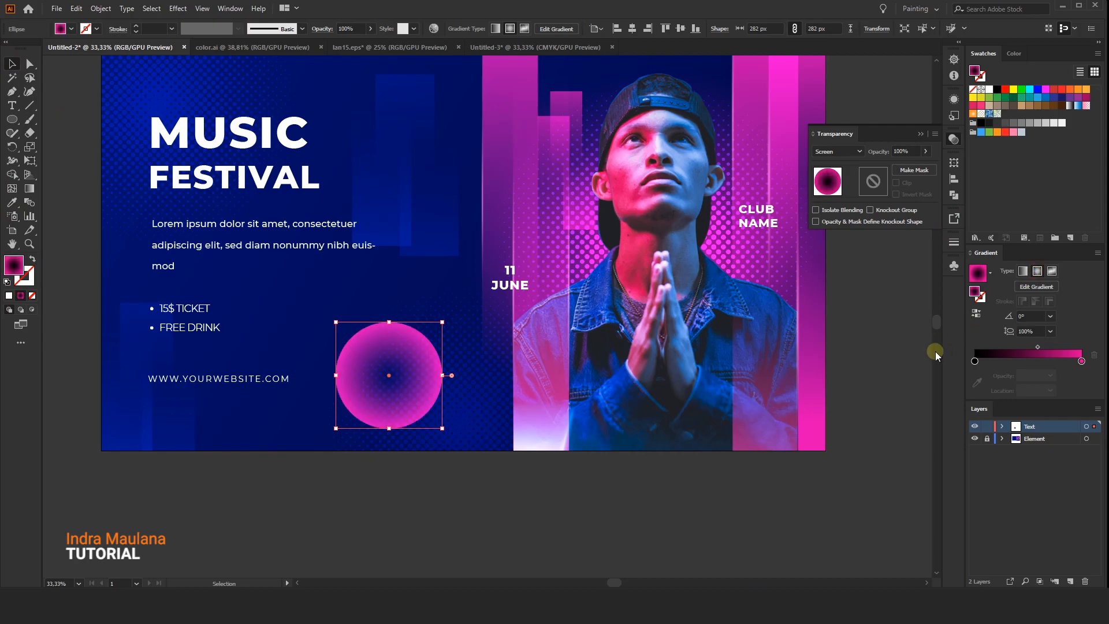
Adjust the circle's radial gradient so only a pink rim remains, placing the black stop at 81.21%
click(29, 190)
scroll(394, 366, up, 2)
drag(483, 385, 497, 386)
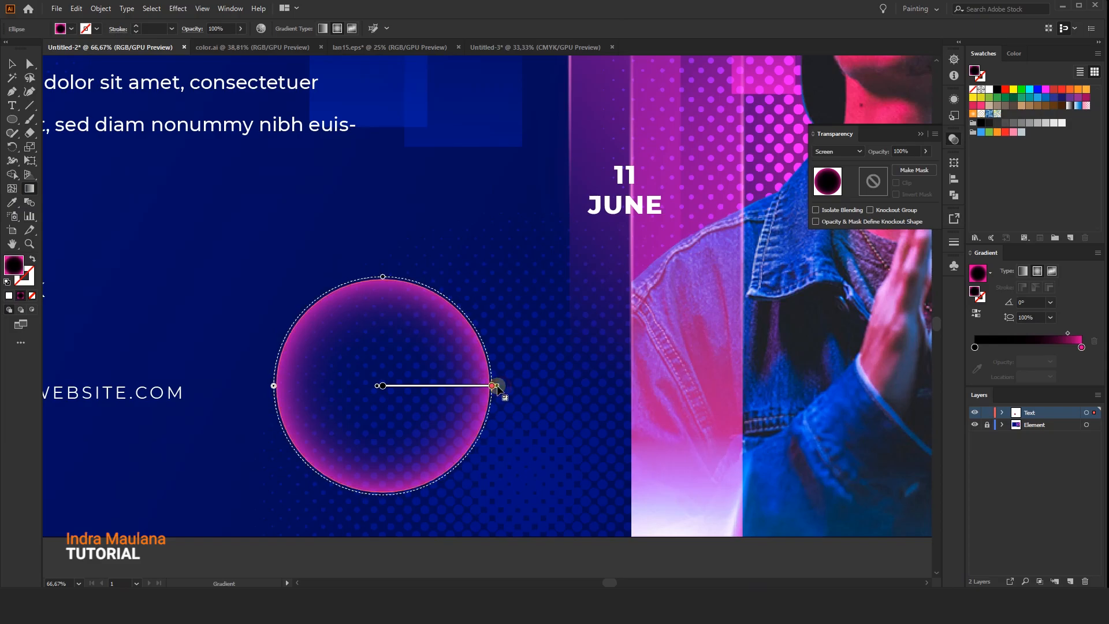
drag(383, 385, 479, 385)
mouse_move(1071, 348)
mouse_down()
mouse_move(1078, 333)
mouse_move(1061, 348)
mouse_up()
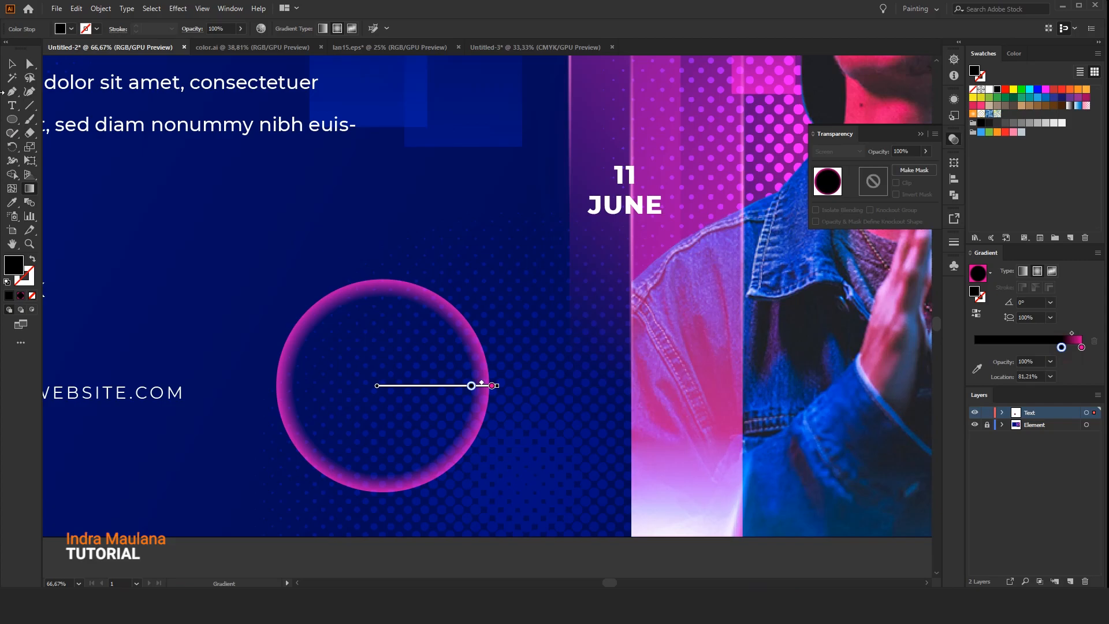
click(10, 65)
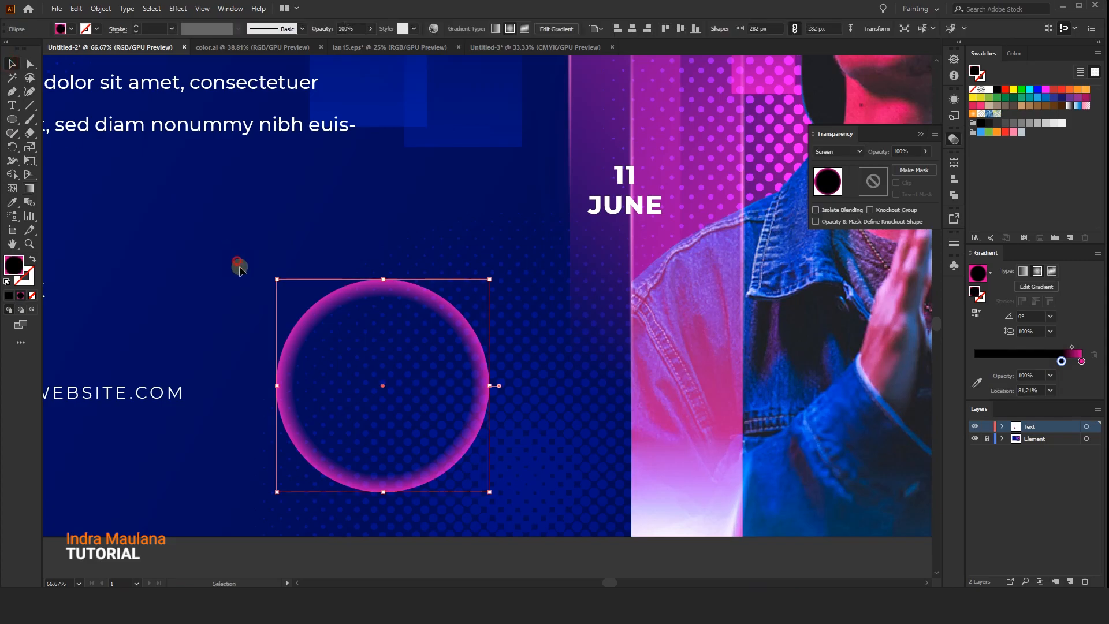
Duplicate the pink ring in front and shrink the copy around its center to 272 × 272 px
click(77, 9)
click(76, 8)
click(77, 8)
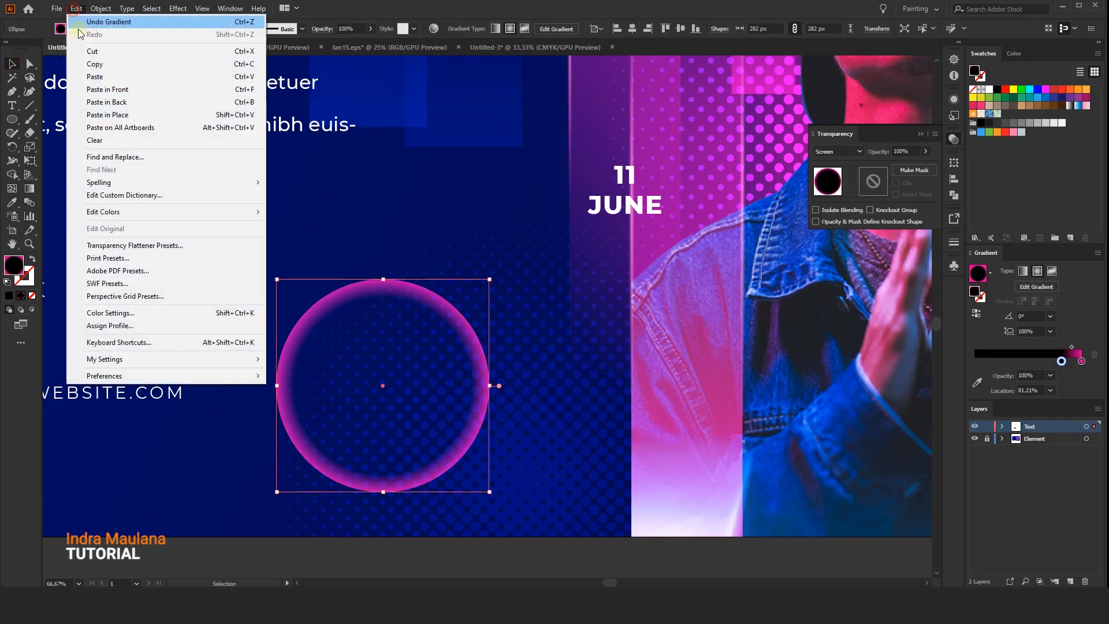
click(138, 90)
drag(489, 279, 485, 283)
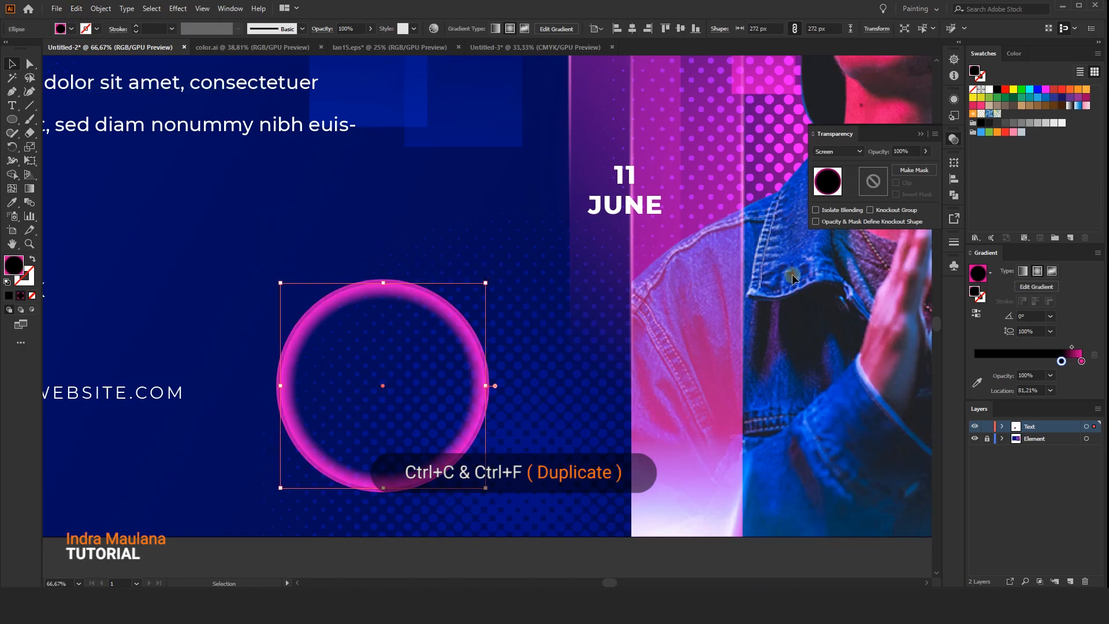
Change the pink gradient stop of the smaller ring copy to white (FFFFFF)
double_click(1082, 361)
click(960, 466)
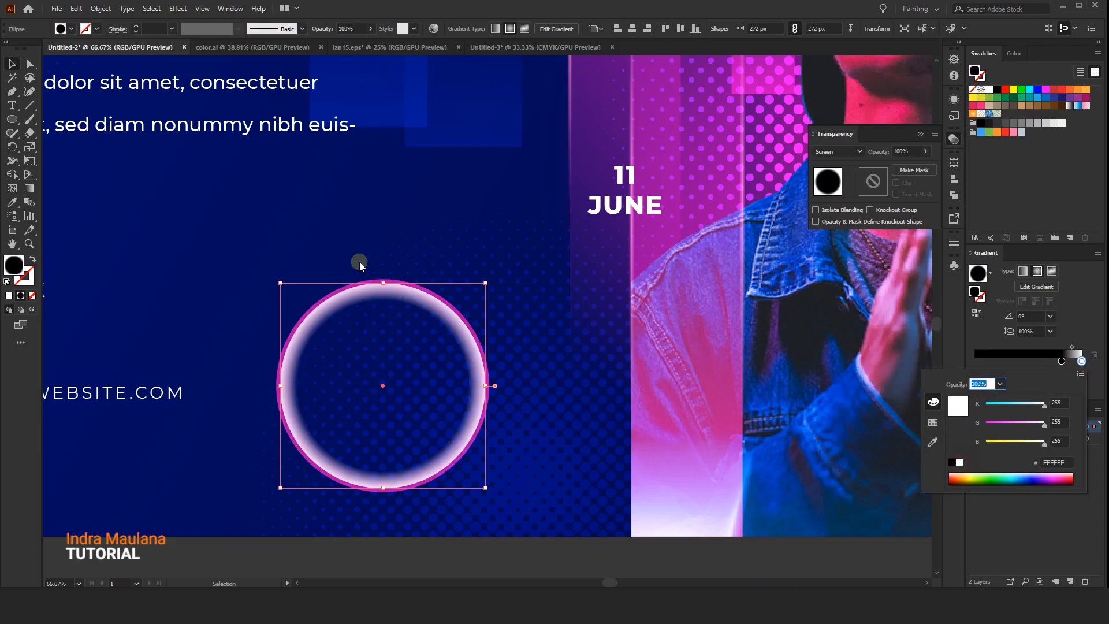
click(391, 330)
Lower the opacity of the white ring copy to 46% and deselect it
click(925, 152)
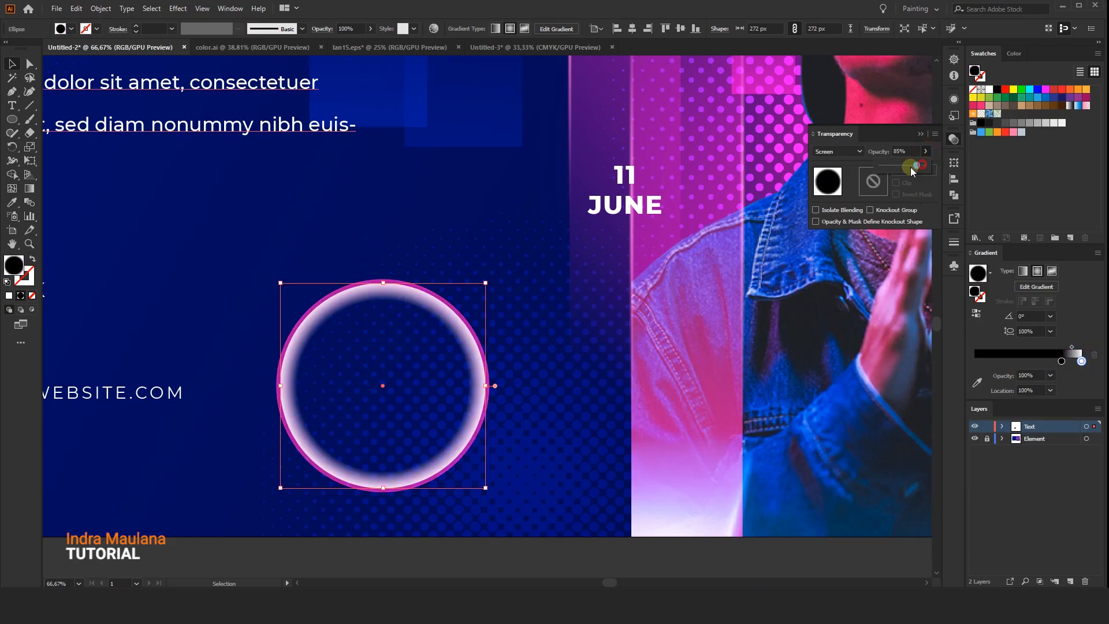
drag(926, 166, 905, 171)
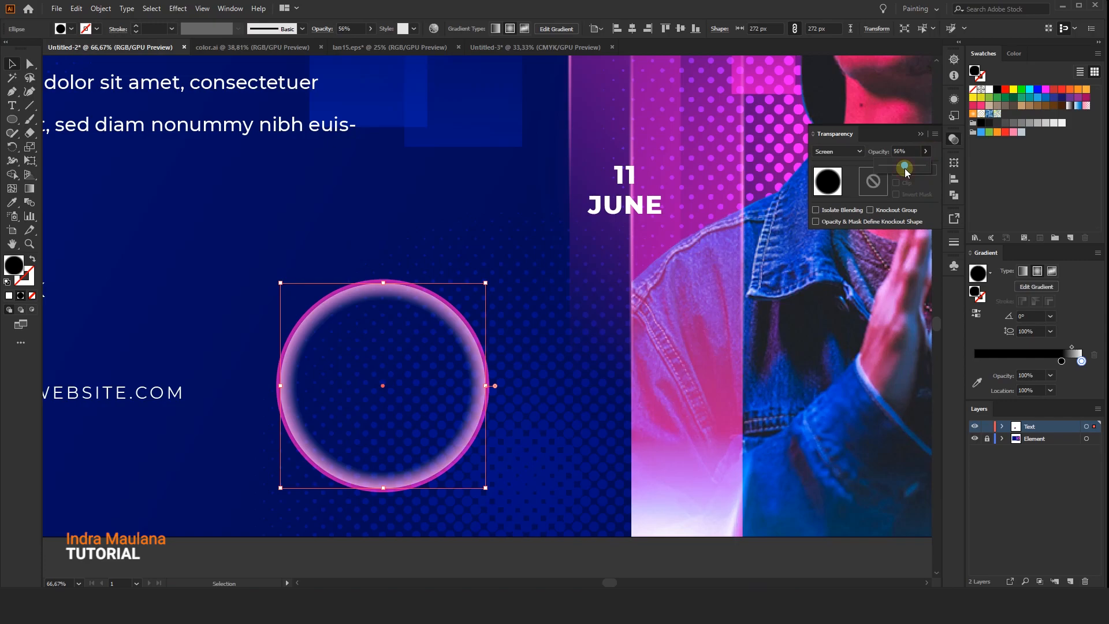
drag(899, 171, 904, 168)
click(513, 159)
Enlarge the white ring copy around its center to 276 × 276 px and deselect it
scroll(391, 381, down, 3)
scroll(391, 390, up, 7)
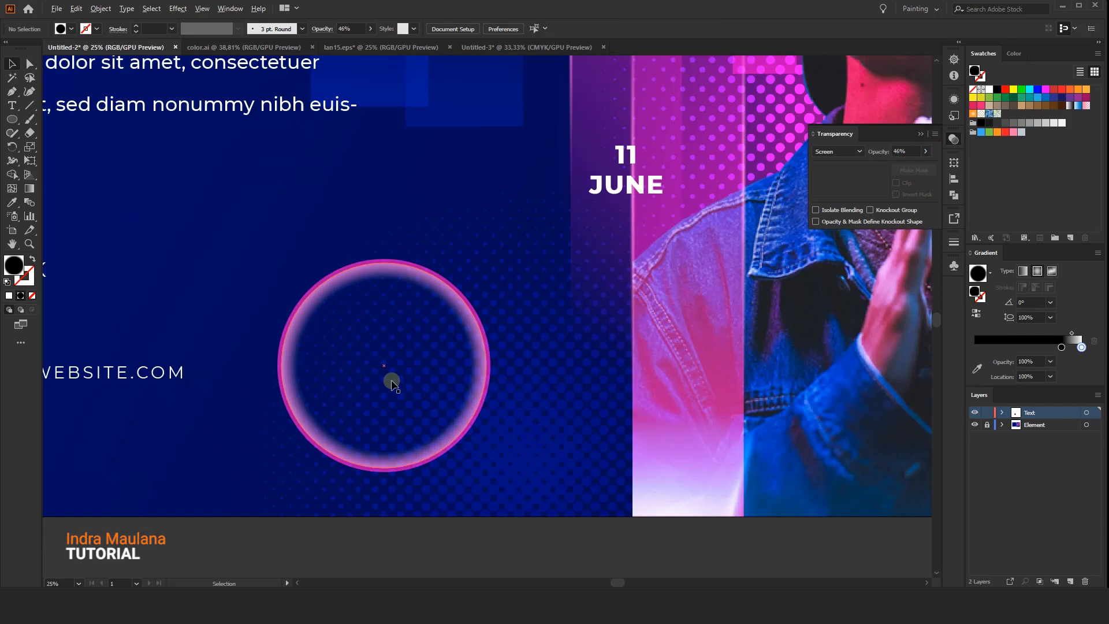
click(412, 184)
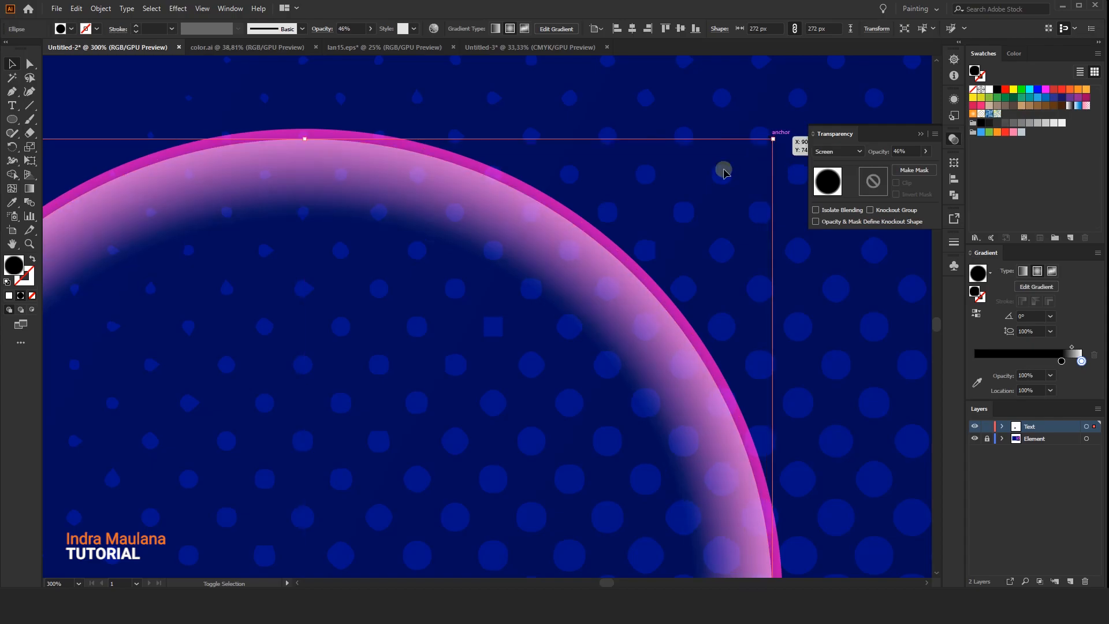
scroll(723, 168, down, 6)
click(612, 333)
drag(611, 334, 456, 456)
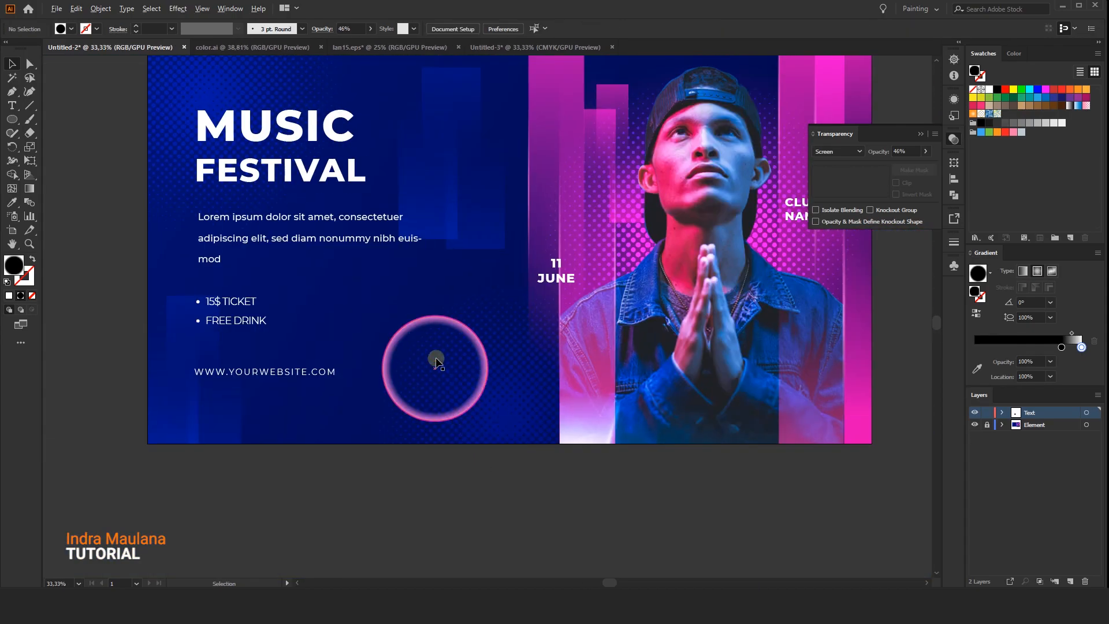
Set the opacity of the white ring copy to 100%
scroll(437, 362, up, 3)
click(440, 255)
click(924, 151)
drag(889, 165, 890, 166)
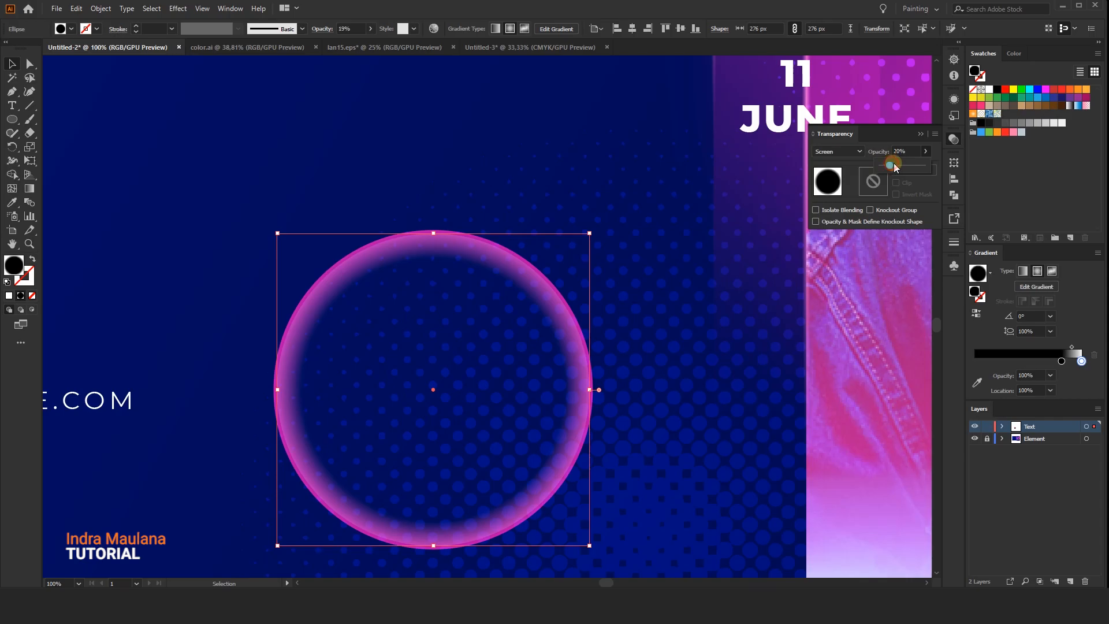
drag(895, 167, 904, 168)
Narrow the white glow of the ring copy by moving its black gradient stop to 92.41%
key(g)
drag(562, 390, 600, 391)
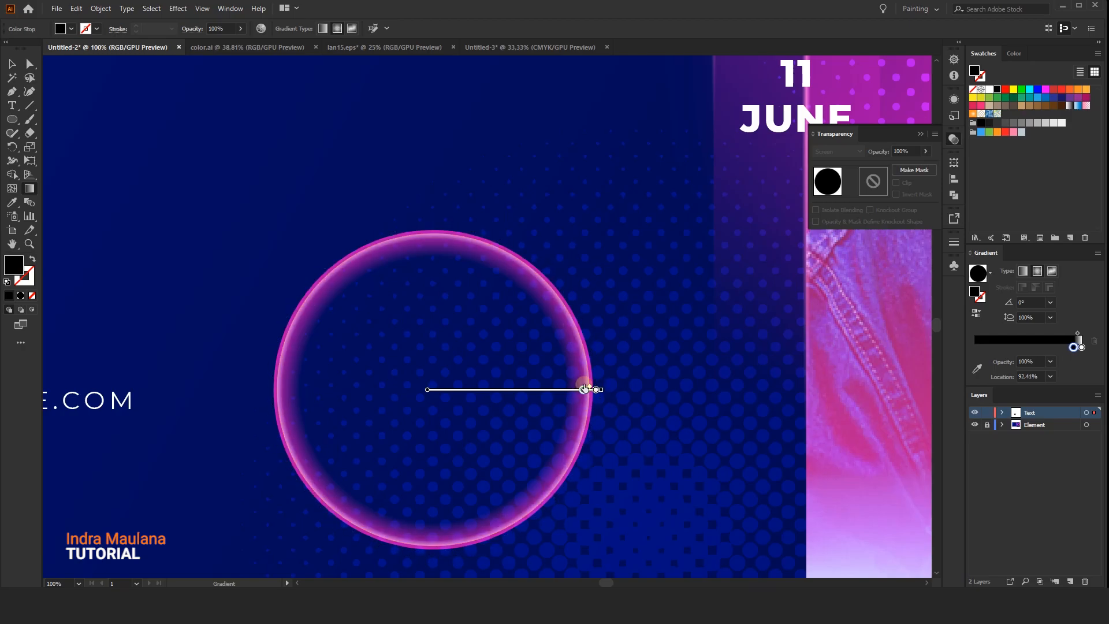
click(12, 65)
click(297, 262)
Examine how the white highlight sits inside the pink ring, both close up and within the banner
scroll(319, 294, down, 3)
scroll(338, 337, up, 3)
click(410, 175)
drag(553, 174, 550, 176)
scroll(644, 375, down, 1)
click(617, 448)
scroll(606, 380, down, 1)
scroll(581, 358, up, 3)
Fine-tune the white ring copy's gradient, placing its black stop at 92.92%
click(586, 329)
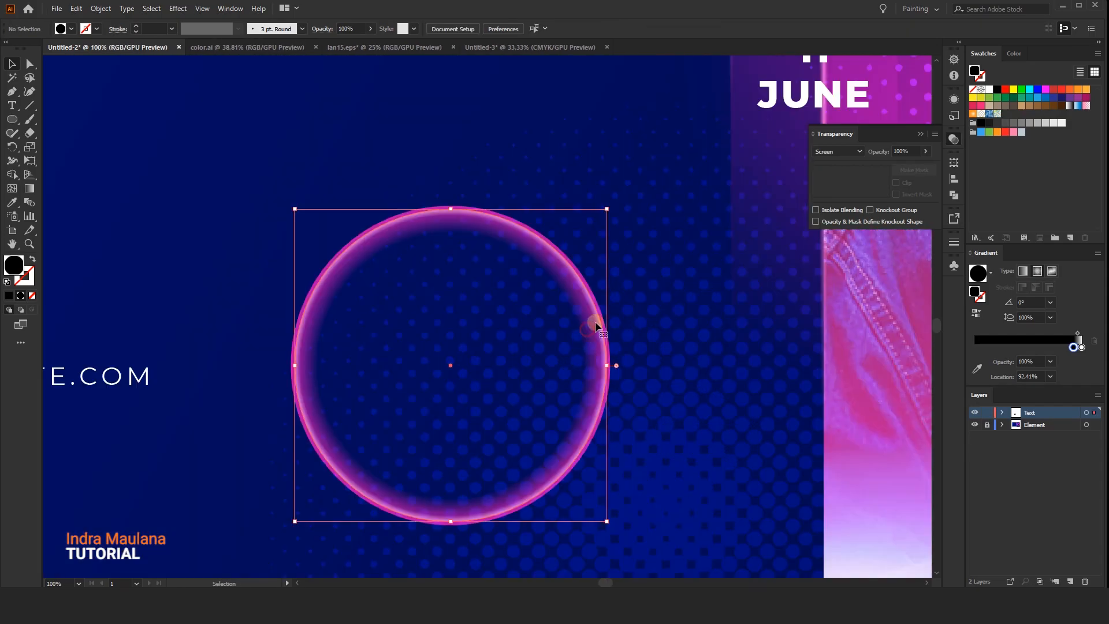
scroll(545, 211, up, 3)
click(27, 189)
mouse_move(653, 503)
mouse_down()
mouse_move(650, 456)
mouse_move(554, 152)
mouse_up()
drag(519, 270, 468, 268)
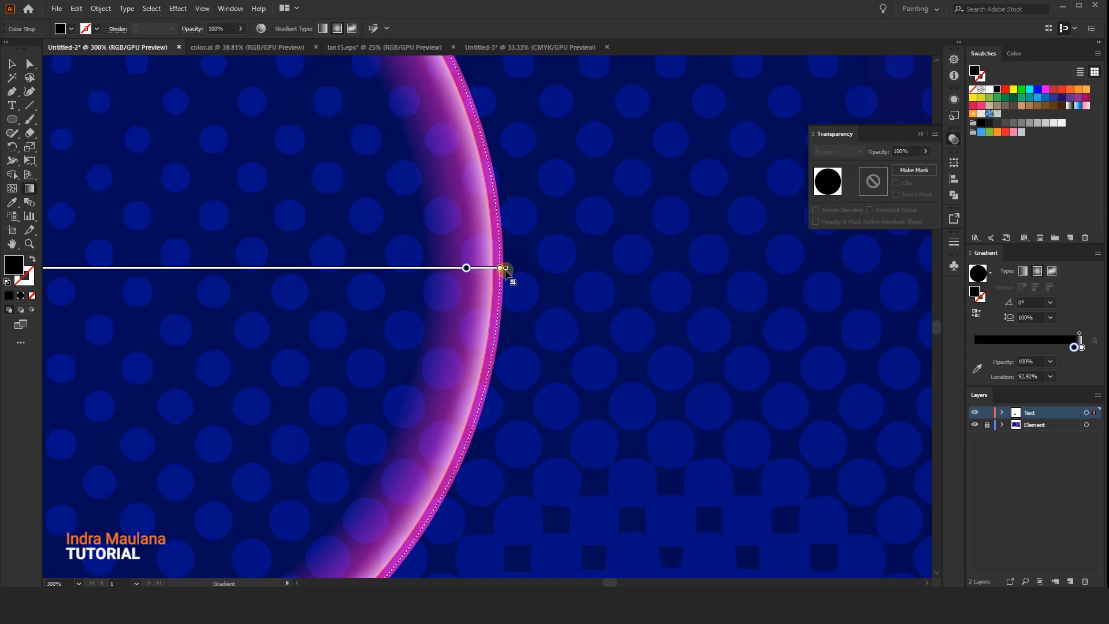
scroll(486, 399, down, 4)
click(12, 63)
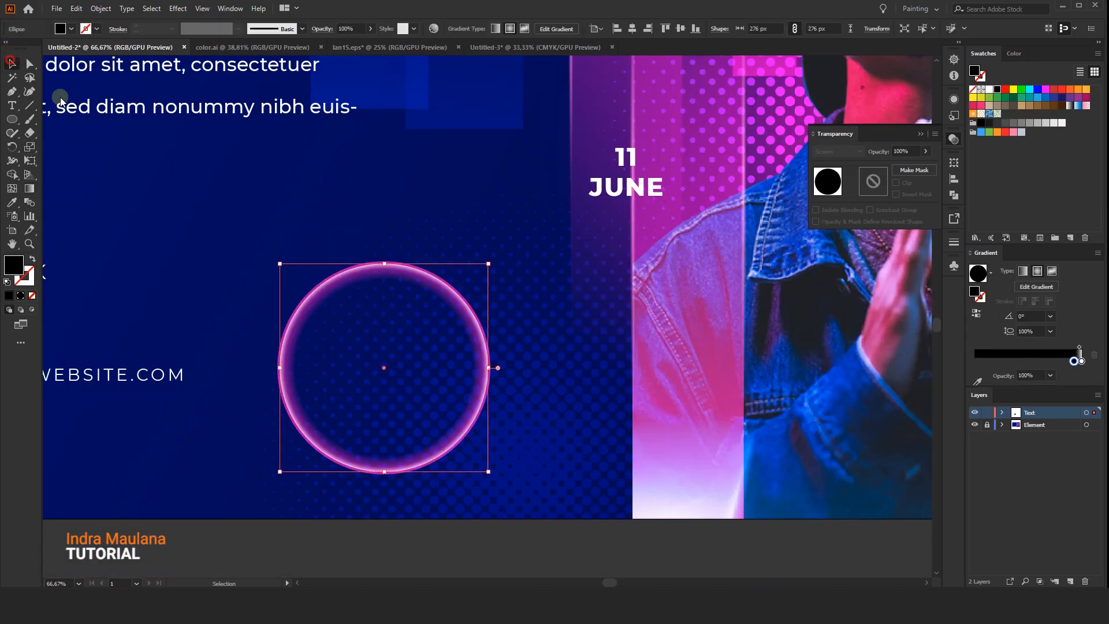
Try to join the pink and white ring circles
click(229, 248)
click(223, 437)
click(384, 398)
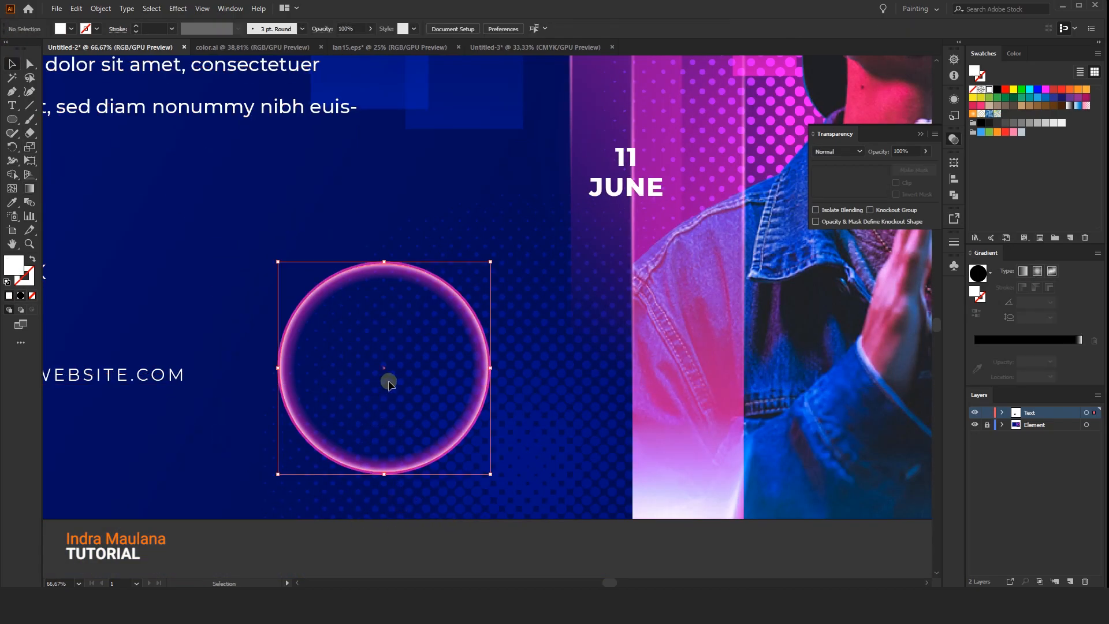
right_click(384, 363)
click(428, 192)
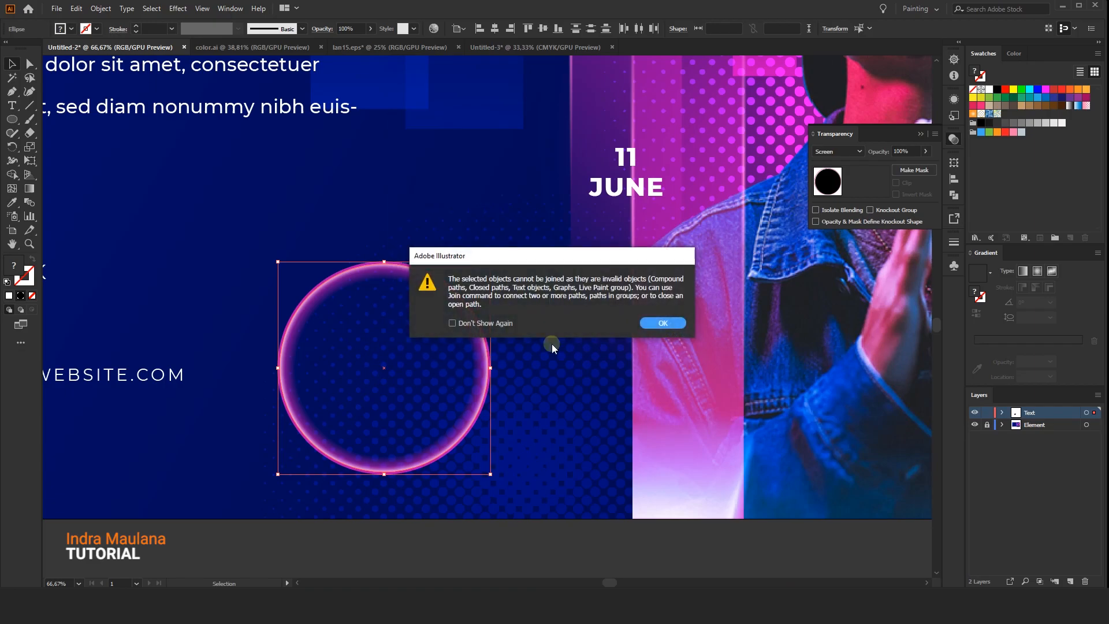
click(671, 329)
click(502, 436)
Group the pink and white ring circles and deselect them
click(450, 376)
right_click(453, 378)
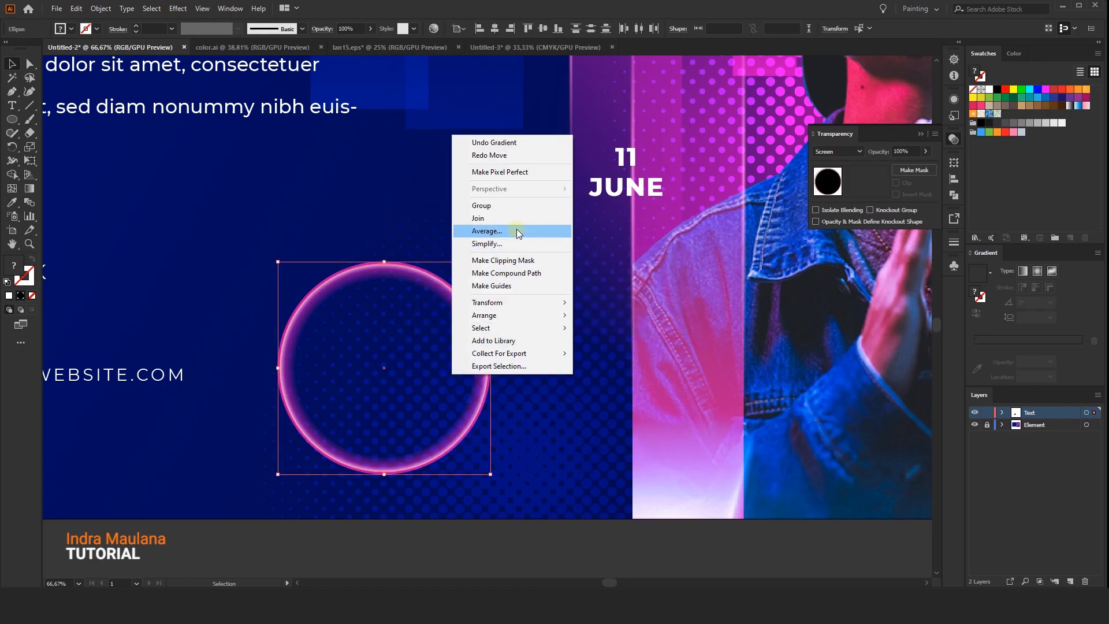
click(513, 206)
click(521, 468)
scroll(521, 468, down, 2)
drag(522, 469, 476, 501)
scroll(447, 437, down, 3)
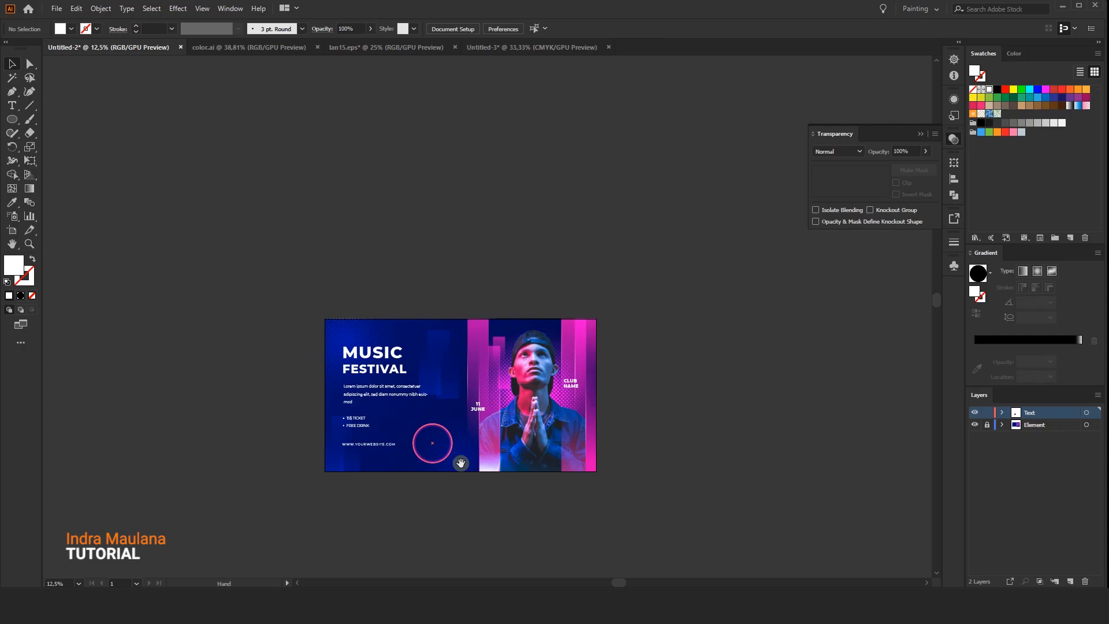
drag(460, 464, 448, 459)
scroll(506, 328, up, 2)
drag(506, 328, 715, 173)
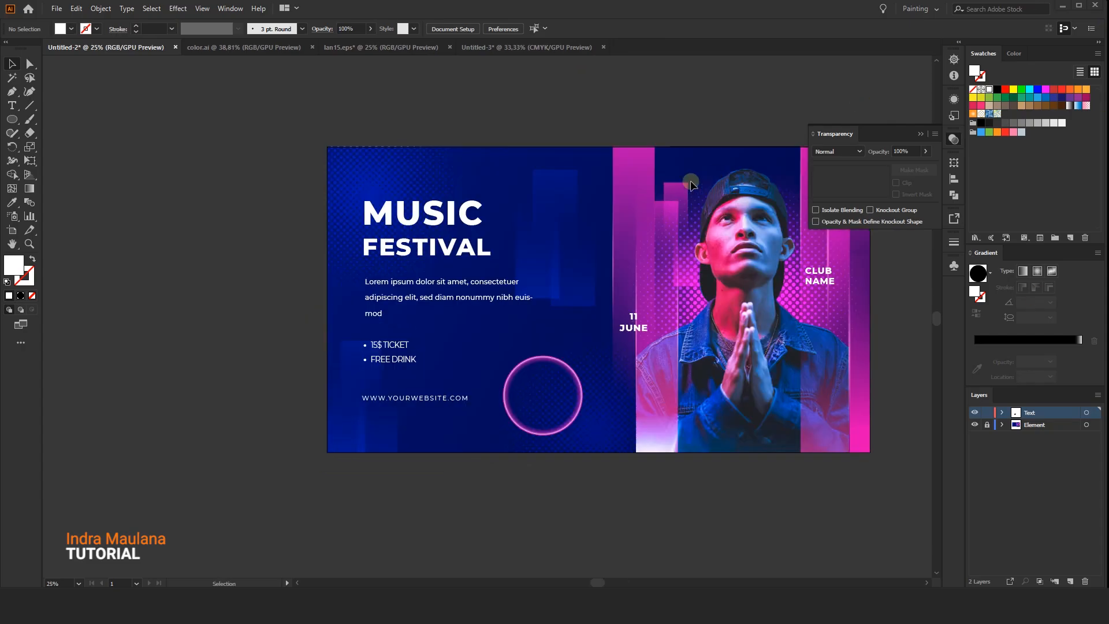
Copy the lower pink ring around the 11 JUNE text and scale the copy to 212 × 212 px
drag(568, 265, 398, 258)
drag(399, 388, 490, 317)
drag(502, 278, 498, 285)
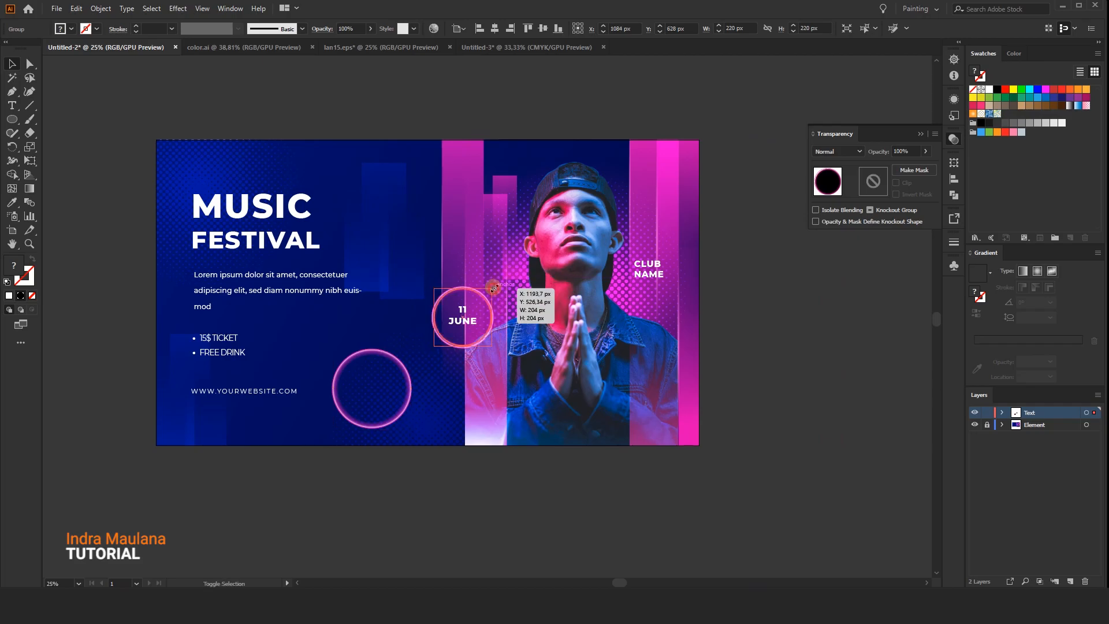
click(486, 289)
click(486, 288)
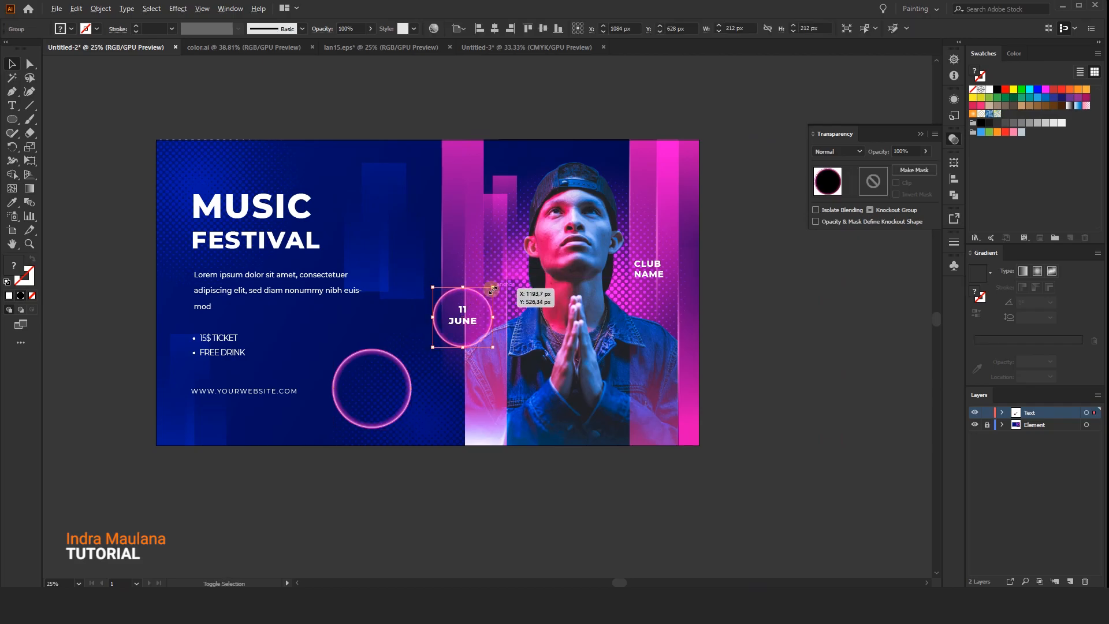
Copy the 11 JUNE ring around the CLUB NAME text and nudge it until it frames the text
drag(491, 319, 674, 276)
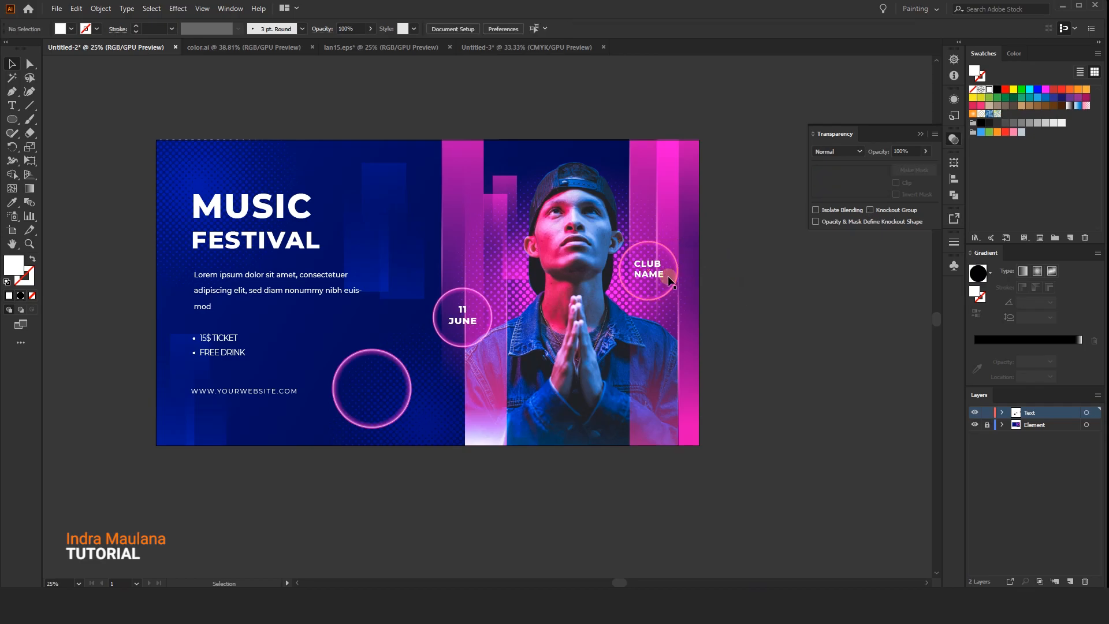
key(shift+Left)
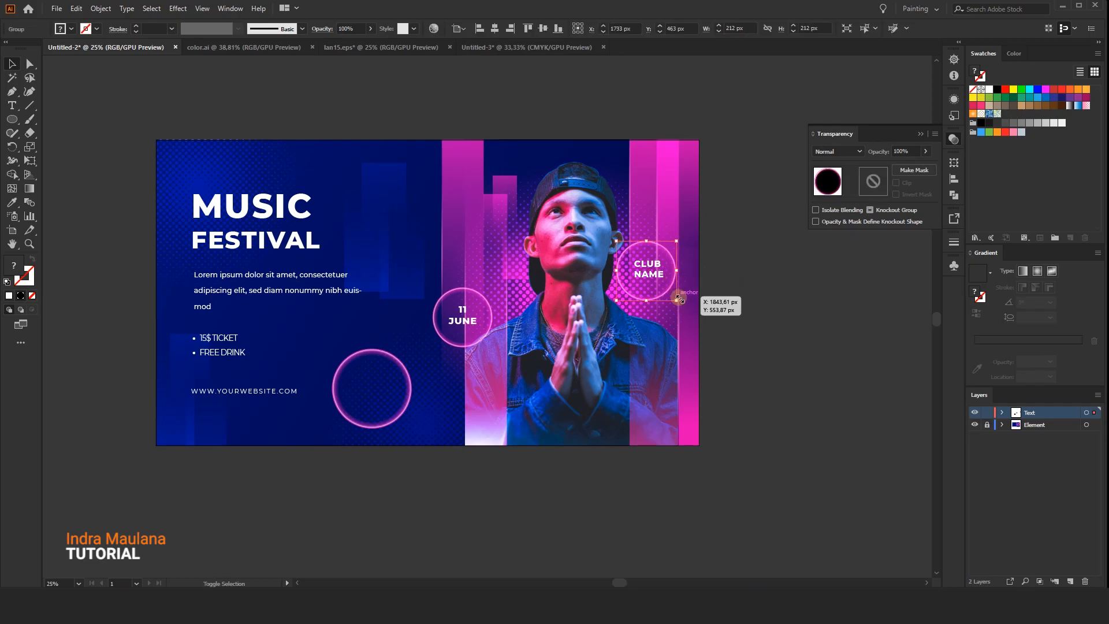
key(shift+Right)
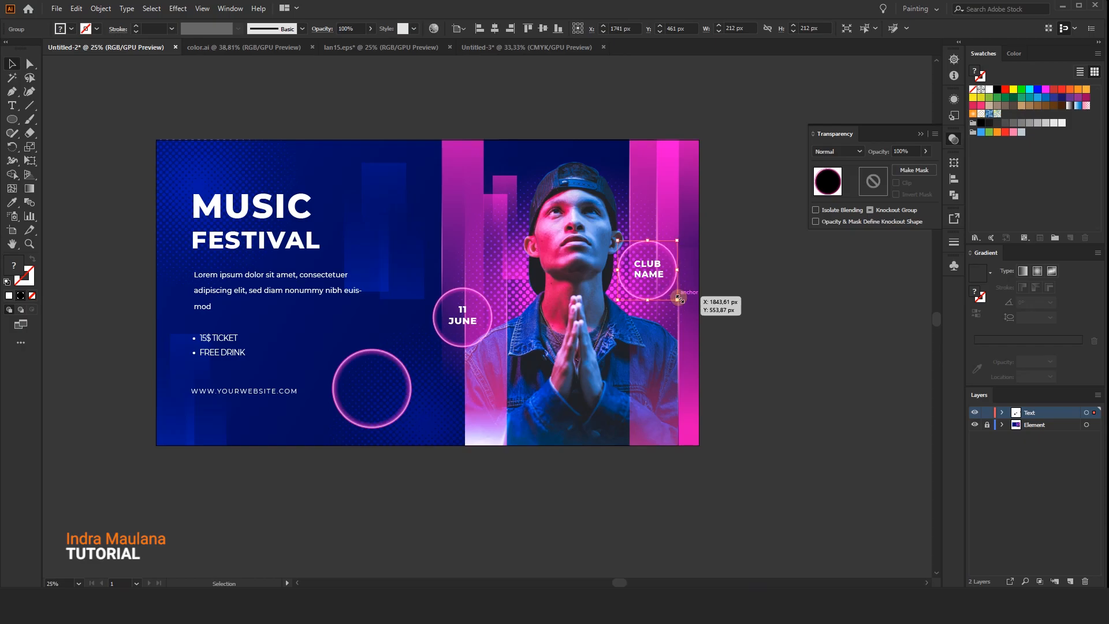
click(713, 313)
drag(383, 312, 431, 300)
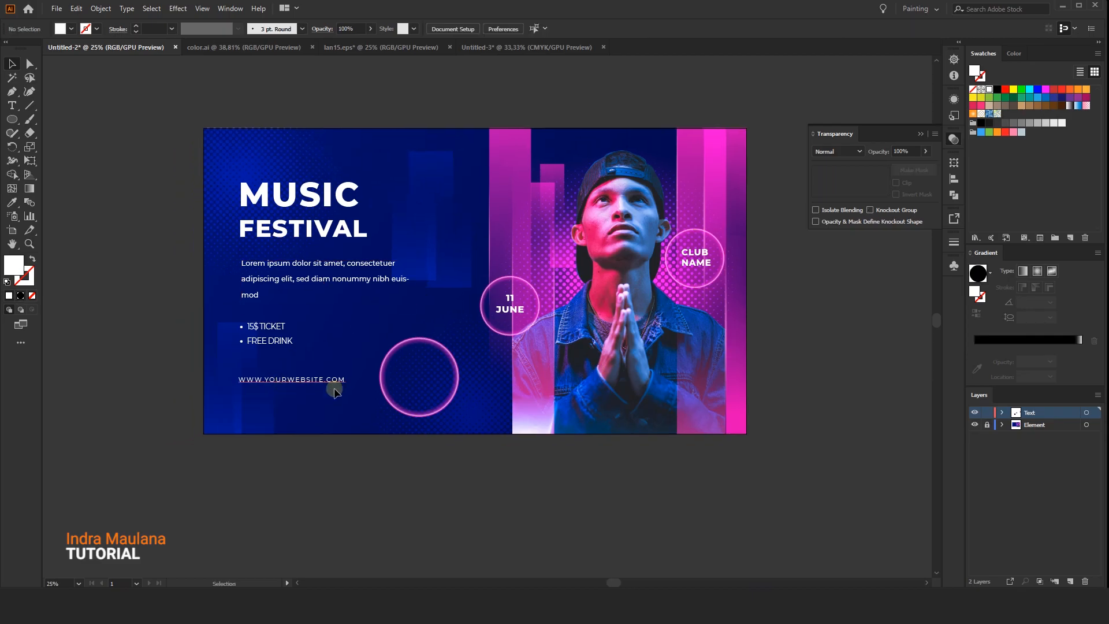
Copy the lower ring onto the banner's upper-left corner at 308 px and shift the original over the bottom edge
drag(450, 395, 243, 156)
click(330, 112)
drag(320, 111, 265, 101)
click(191, 126)
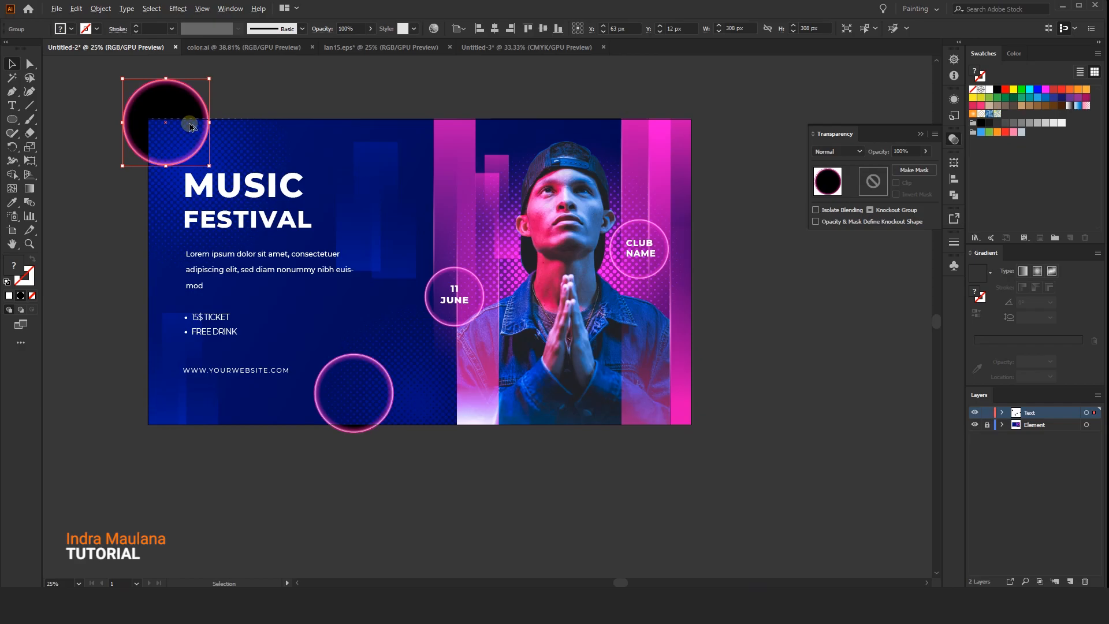
Copy the corner ring onto the middle of the banner's top edge and enlarge the copy to 380 px
drag(191, 126, 444, 115)
mouse_move(463, 154)
mouse_down()
mouse_move(483, 174)
mouse_move(452, 162)
mouse_up()
click(525, 111)
drag(495, 122, 503, 141)
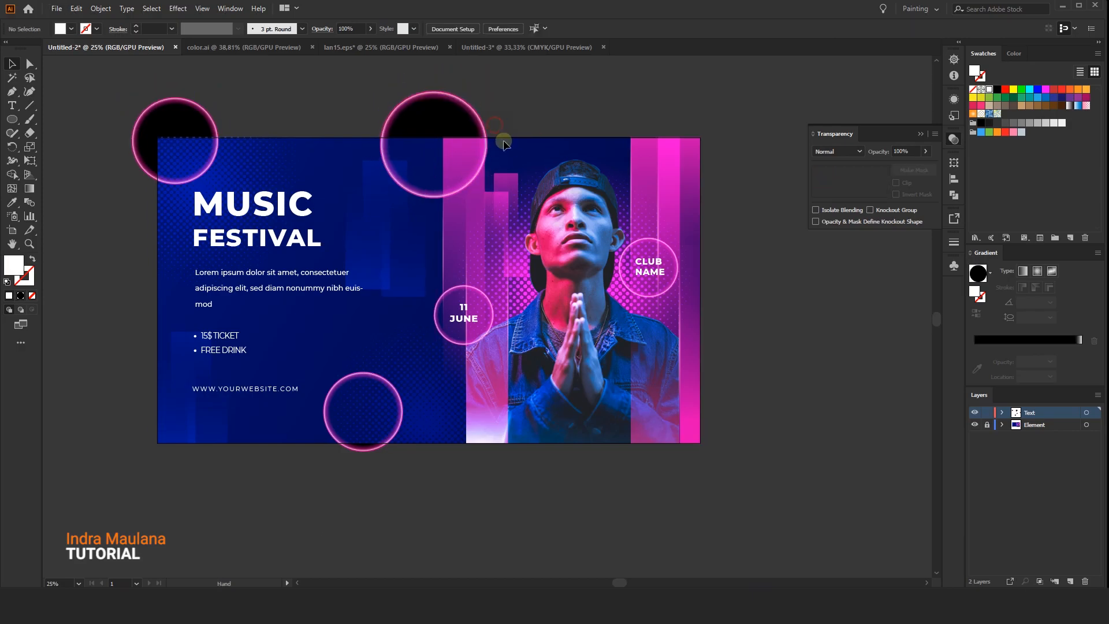
Isolate the top-edge ring's group and recolour its pink circle's outer gradient stop to blue 0089D5
click(434, 174)
scroll(441, 153, up, 8)
right_click(417, 201)
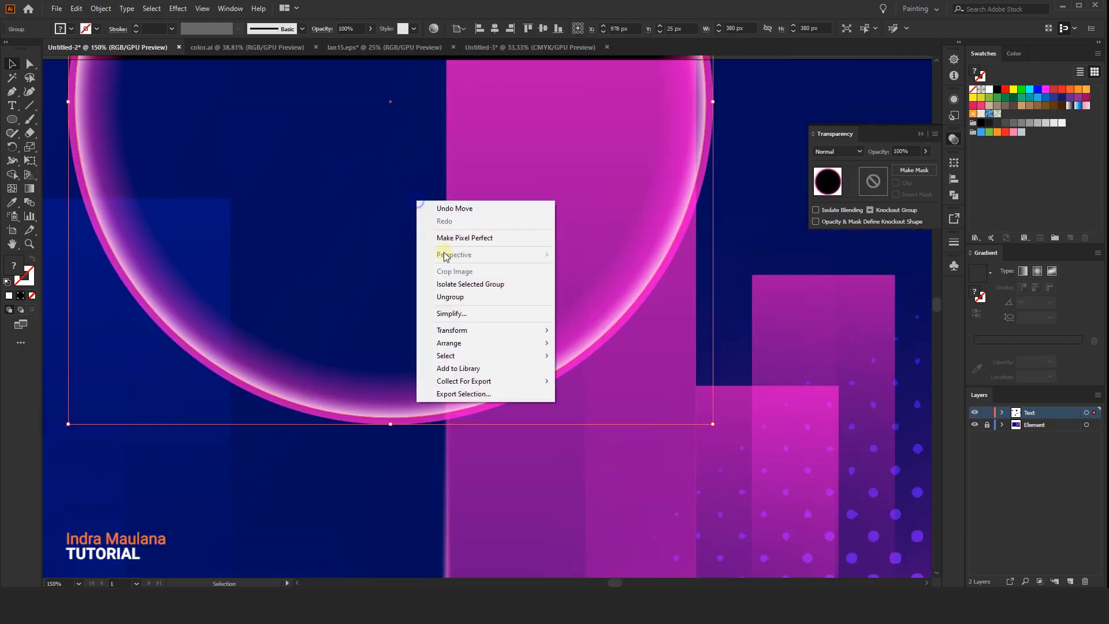
click(465, 283)
click(310, 414)
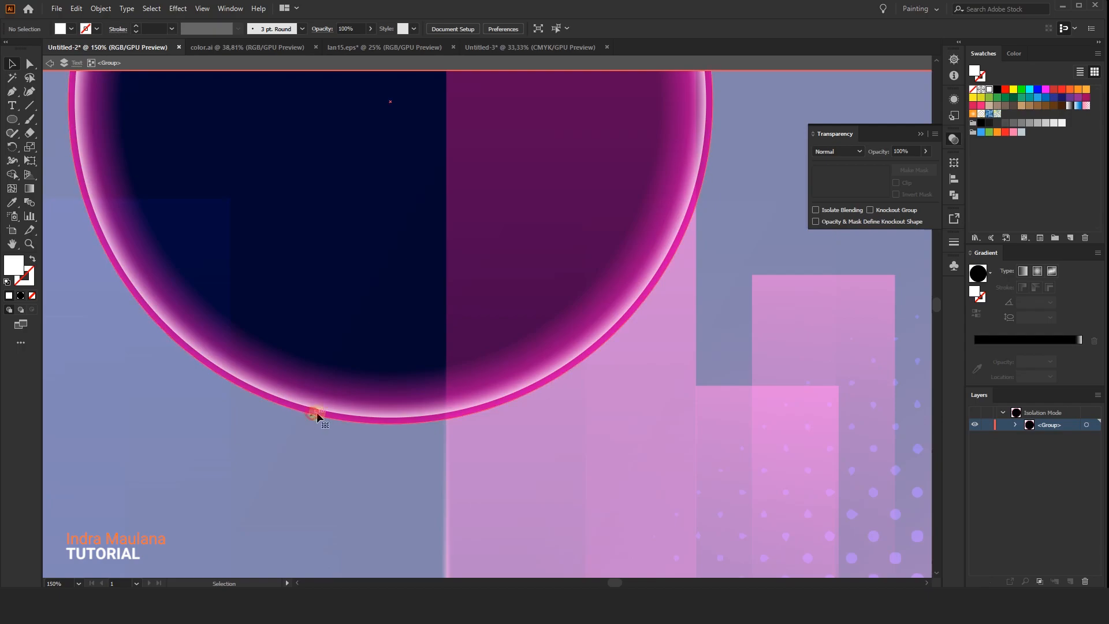
double_click(1082, 361)
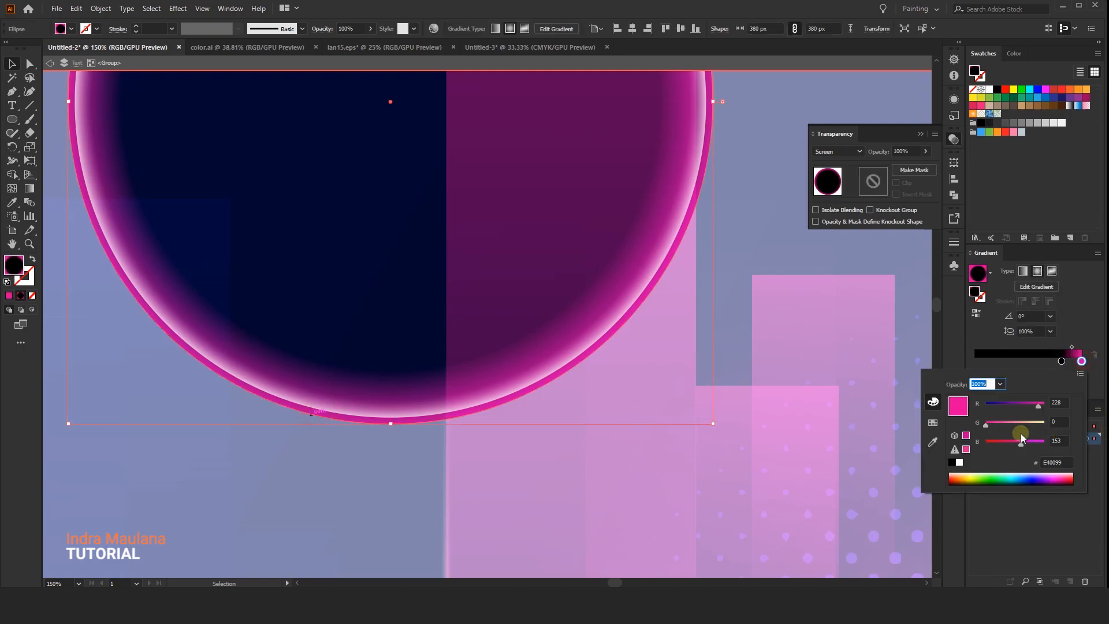
drag(1016, 408, 985, 406)
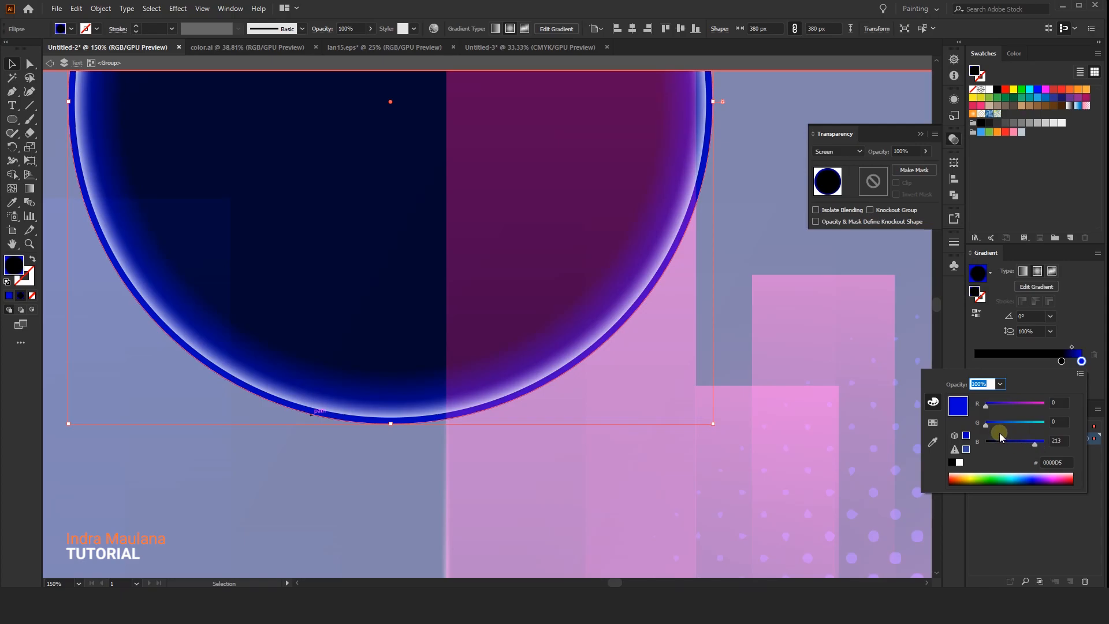
drag(994, 427, 1018, 426)
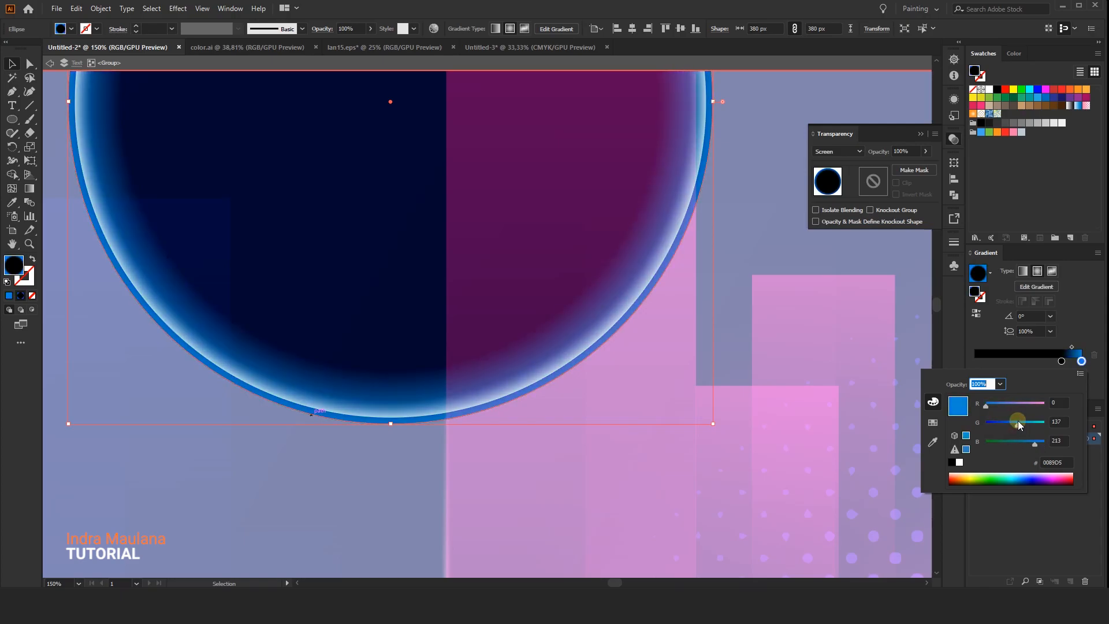
click(787, 66)
key(ctrl+minus)
key(ctrl+minus)
key(ctrl+minus)
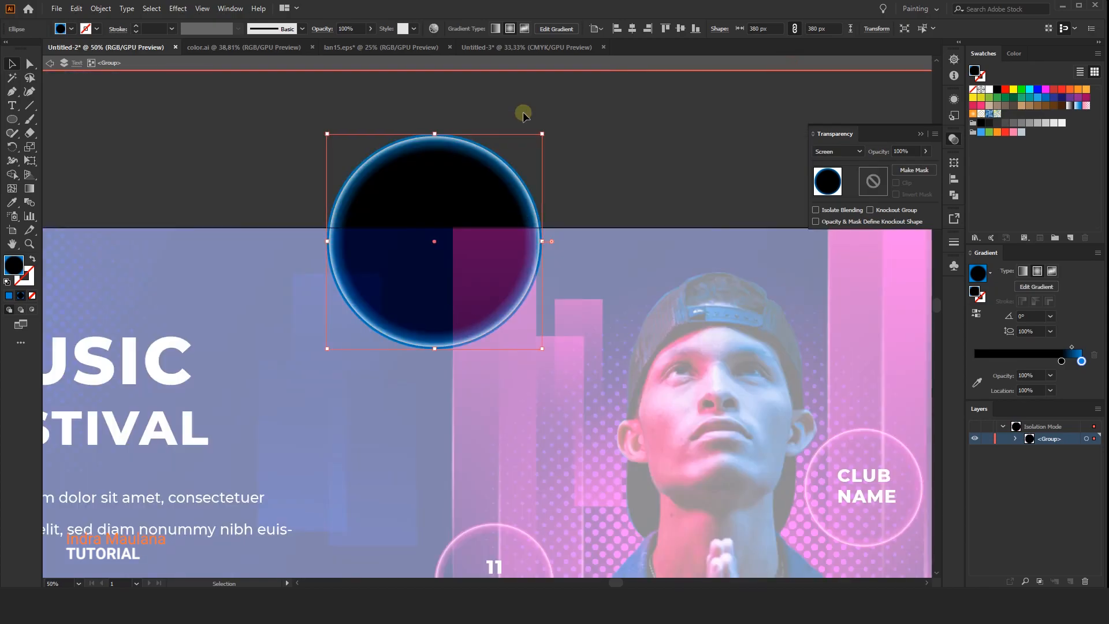
click(523, 66)
Copy the blue ring into the banner's lower-left corner and shrink the copy to a small ring
key(ctrl+minus)
key(ctrl+minus)
key(ctrl+minus)
click(579, 124)
drag(552, 170, 394, 328)
drag(406, 287, 351, 342)
key(ctrl+plus)
key(ctrl+plus)
key(ctrl+plus)
key(ctrl+plus)
drag(376, 300, 408, 267)
drag(379, 317, 435, 318)
click(495, 425)
scroll(472, 496, down, 4)
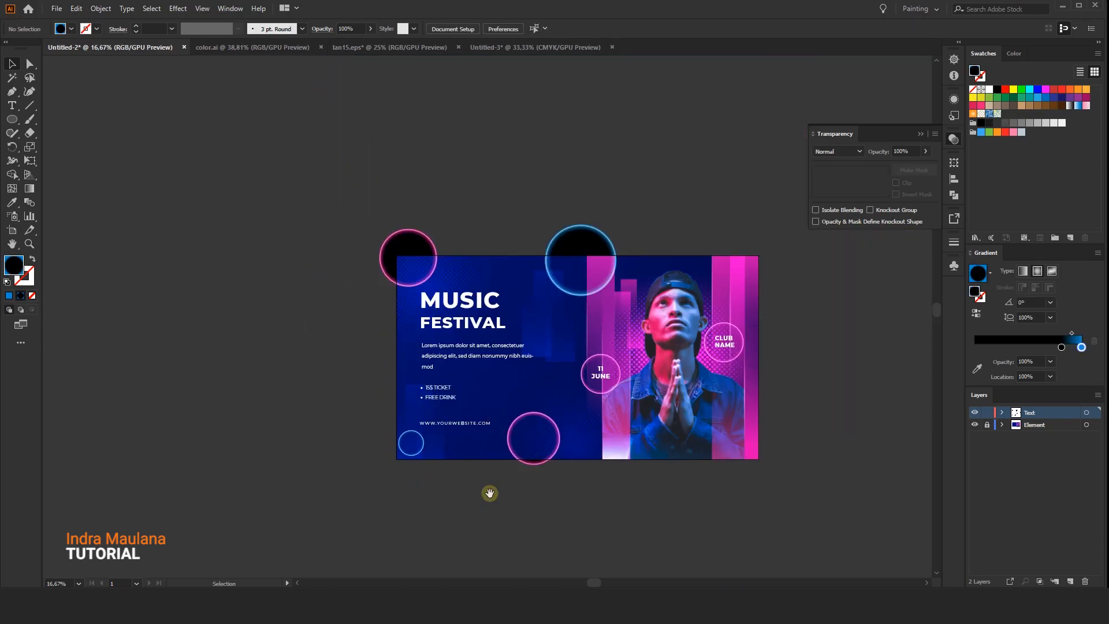
Fine-tune the position of the small blue ring in the lower-left corner
scroll(471, 496, up, 2)
mouse_move(193, 450)
mouse_down()
mouse_move(210, 413)
mouse_move(192, 440)
mouse_up()
click(233, 495)
scroll(301, 467, down, 1)
Create a 1920 × 1080 px rectangle and centre it on the artboard horizontally and vertically
right_click(11, 120)
click(64, 119)
click(383, 280)
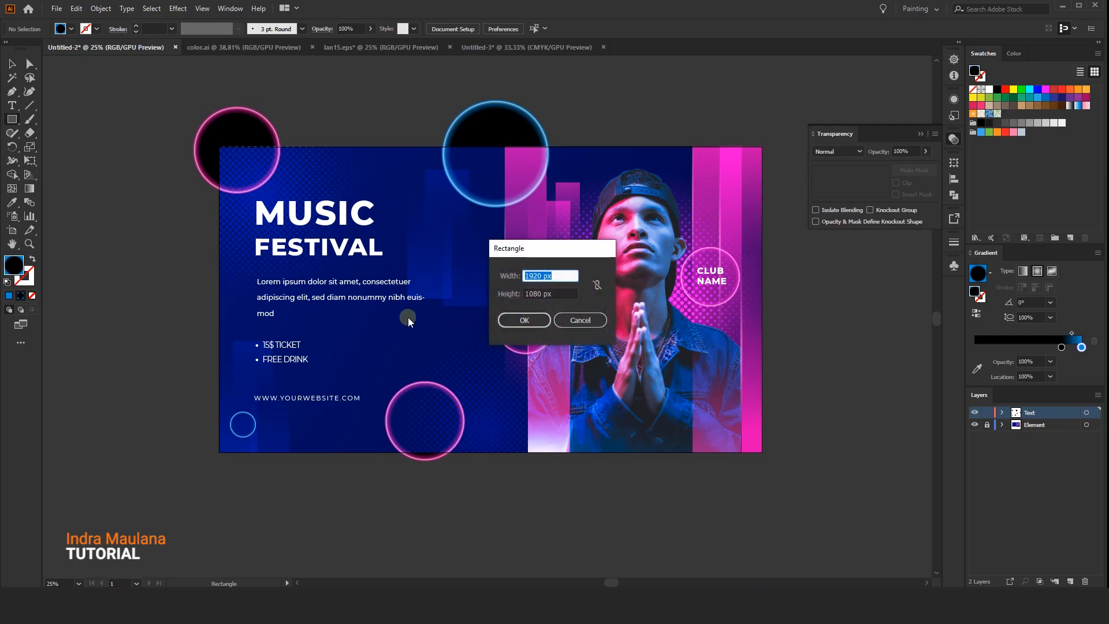
key(Return)
click(15, 63)
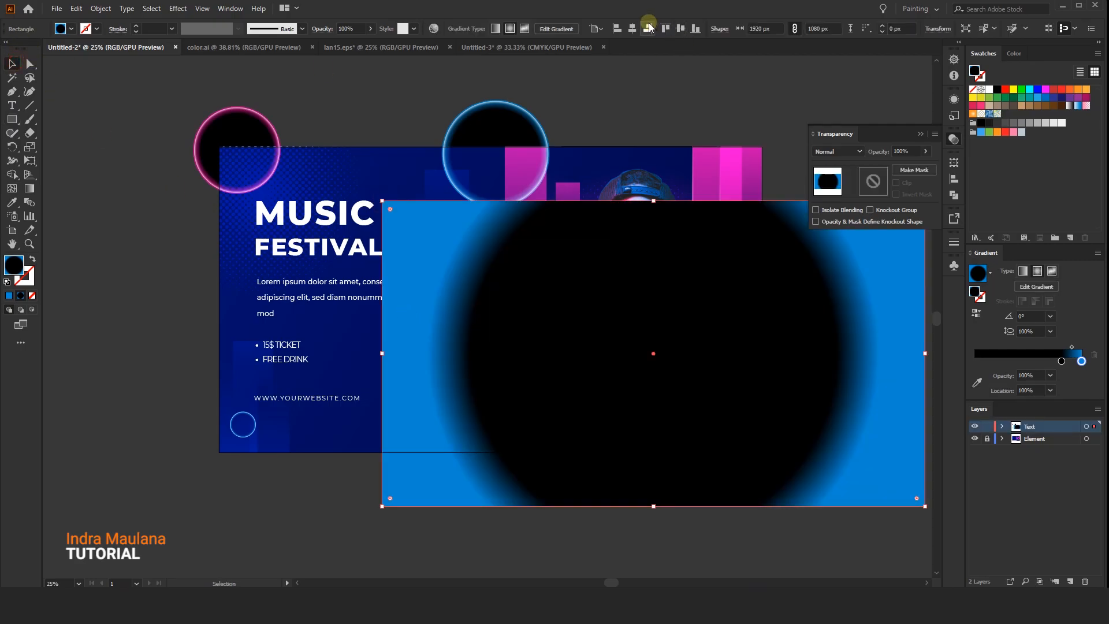
click(632, 28)
click(680, 28)
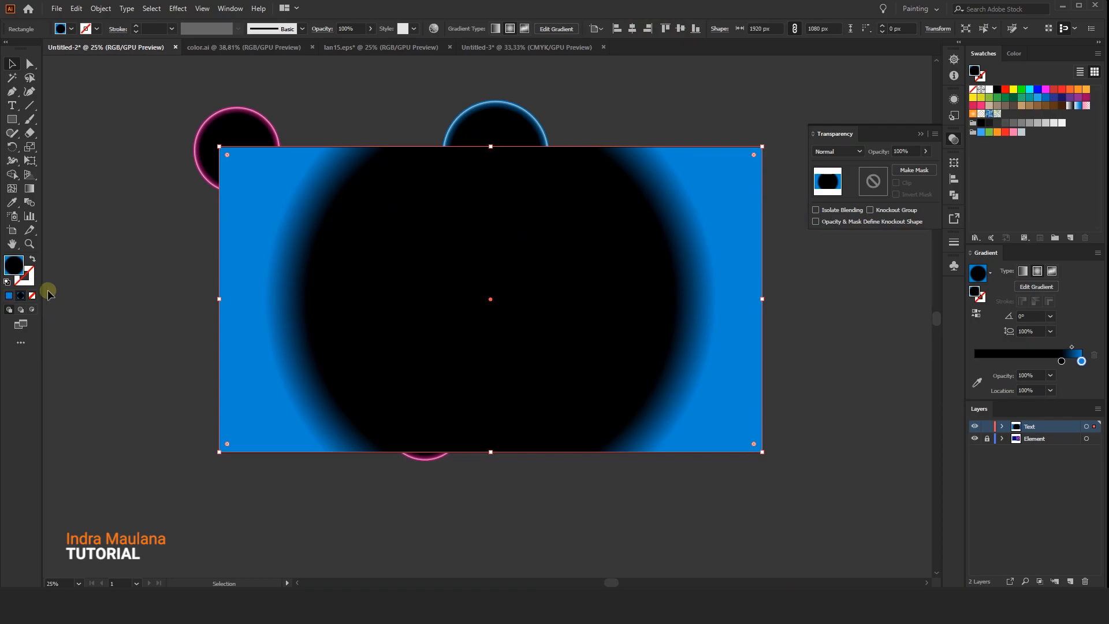
Swap the rectangle's fill and stroke, and use it as a clipping mask for the rings and text
click(32, 259)
drag(149, 93, 946, 539)
right_click(421, 159)
click(479, 258)
click(336, 491)
Hide the artboards and examine the finished banner at several zoom levels
scroll(337, 492, down, 3)
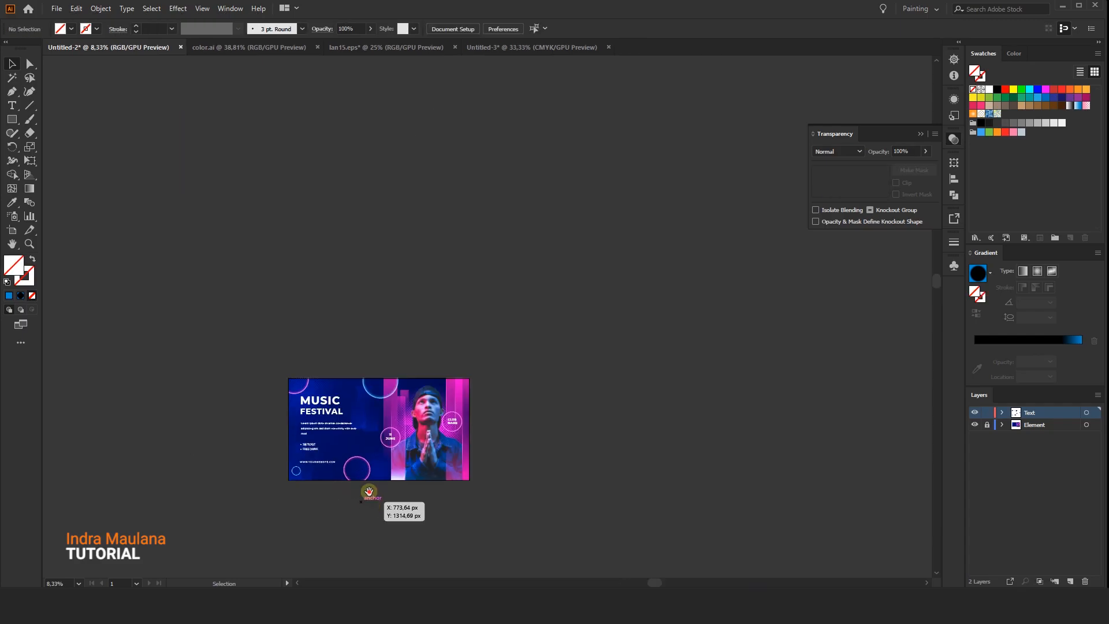
scroll(338, 420, up, 1)
key(ctrl+shift+h)
scroll(340, 421, up, 2)
scroll(332, 448, down, 1)
drag(349, 443, 322, 444)
scroll(323, 443, down, 3)
scroll(323, 444, up, 2)
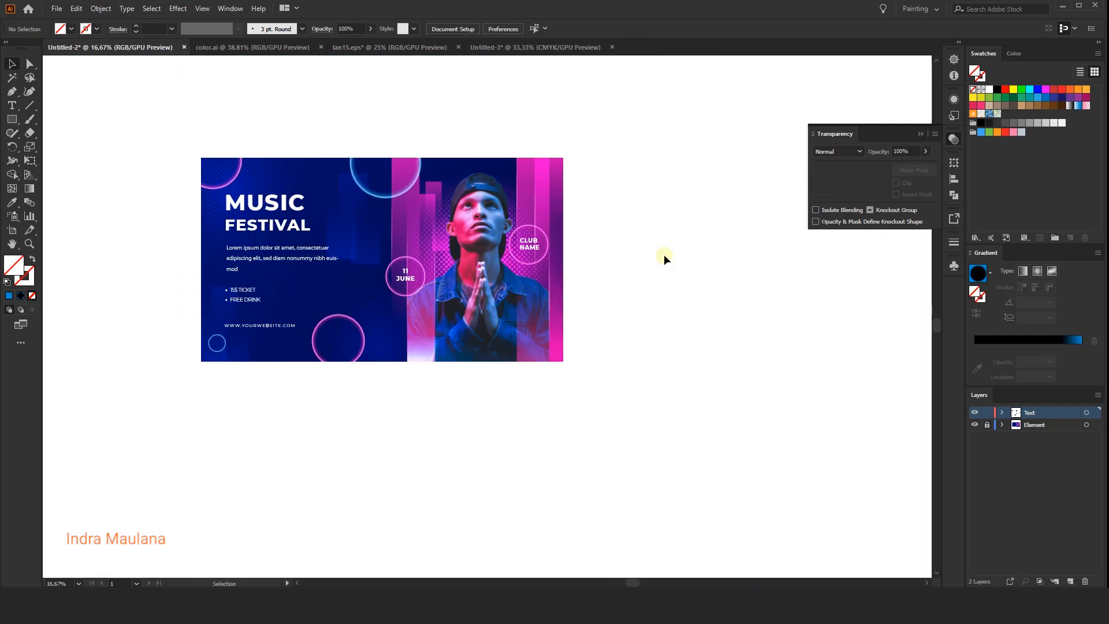
scroll(656, 268, up, 4)
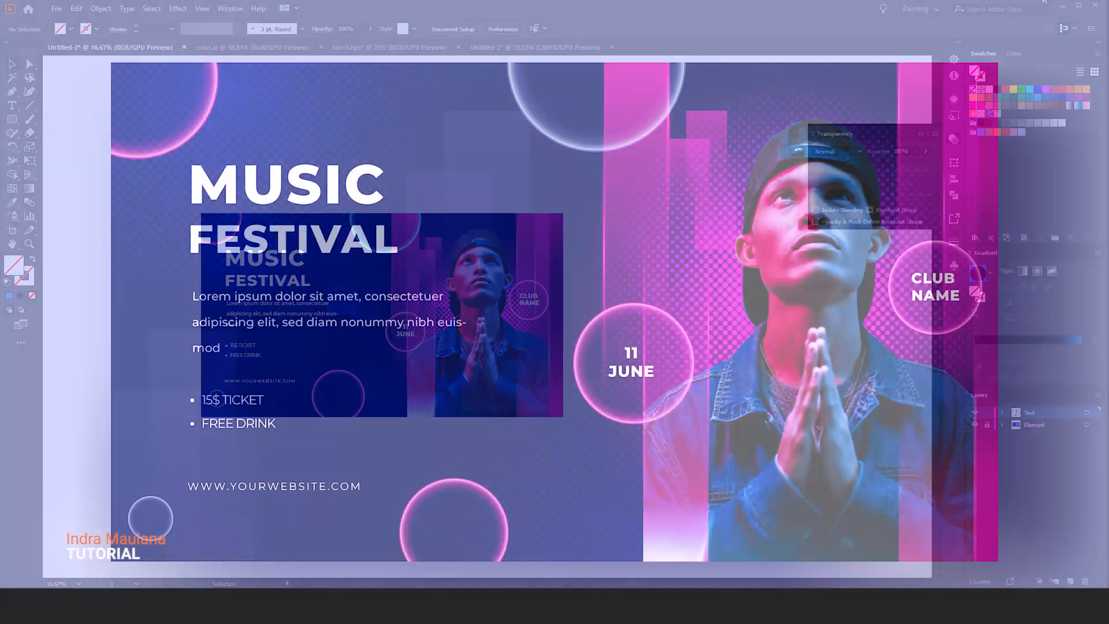